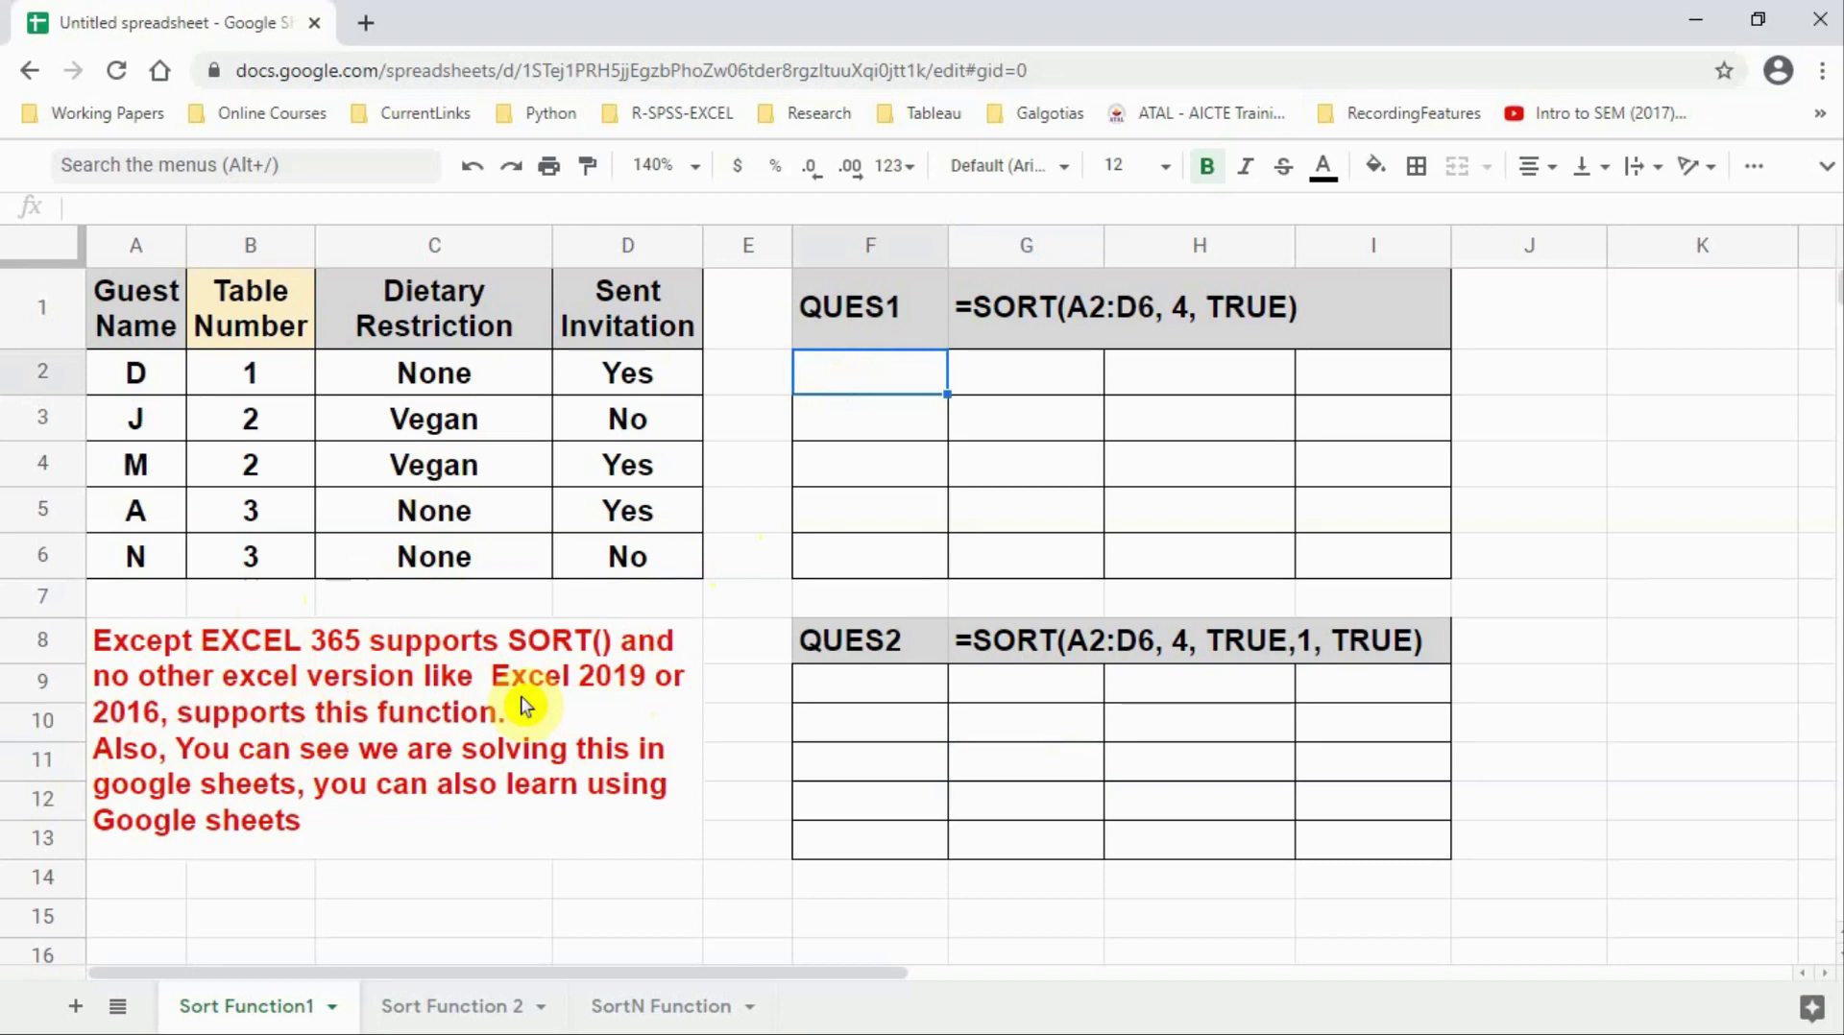
Step: Enter =SORT(A2:D6,4,TRUE) in F2 under QUES1 to sort the guest table ascending by its fourth column
{"action": "type", "text": "=sort"}
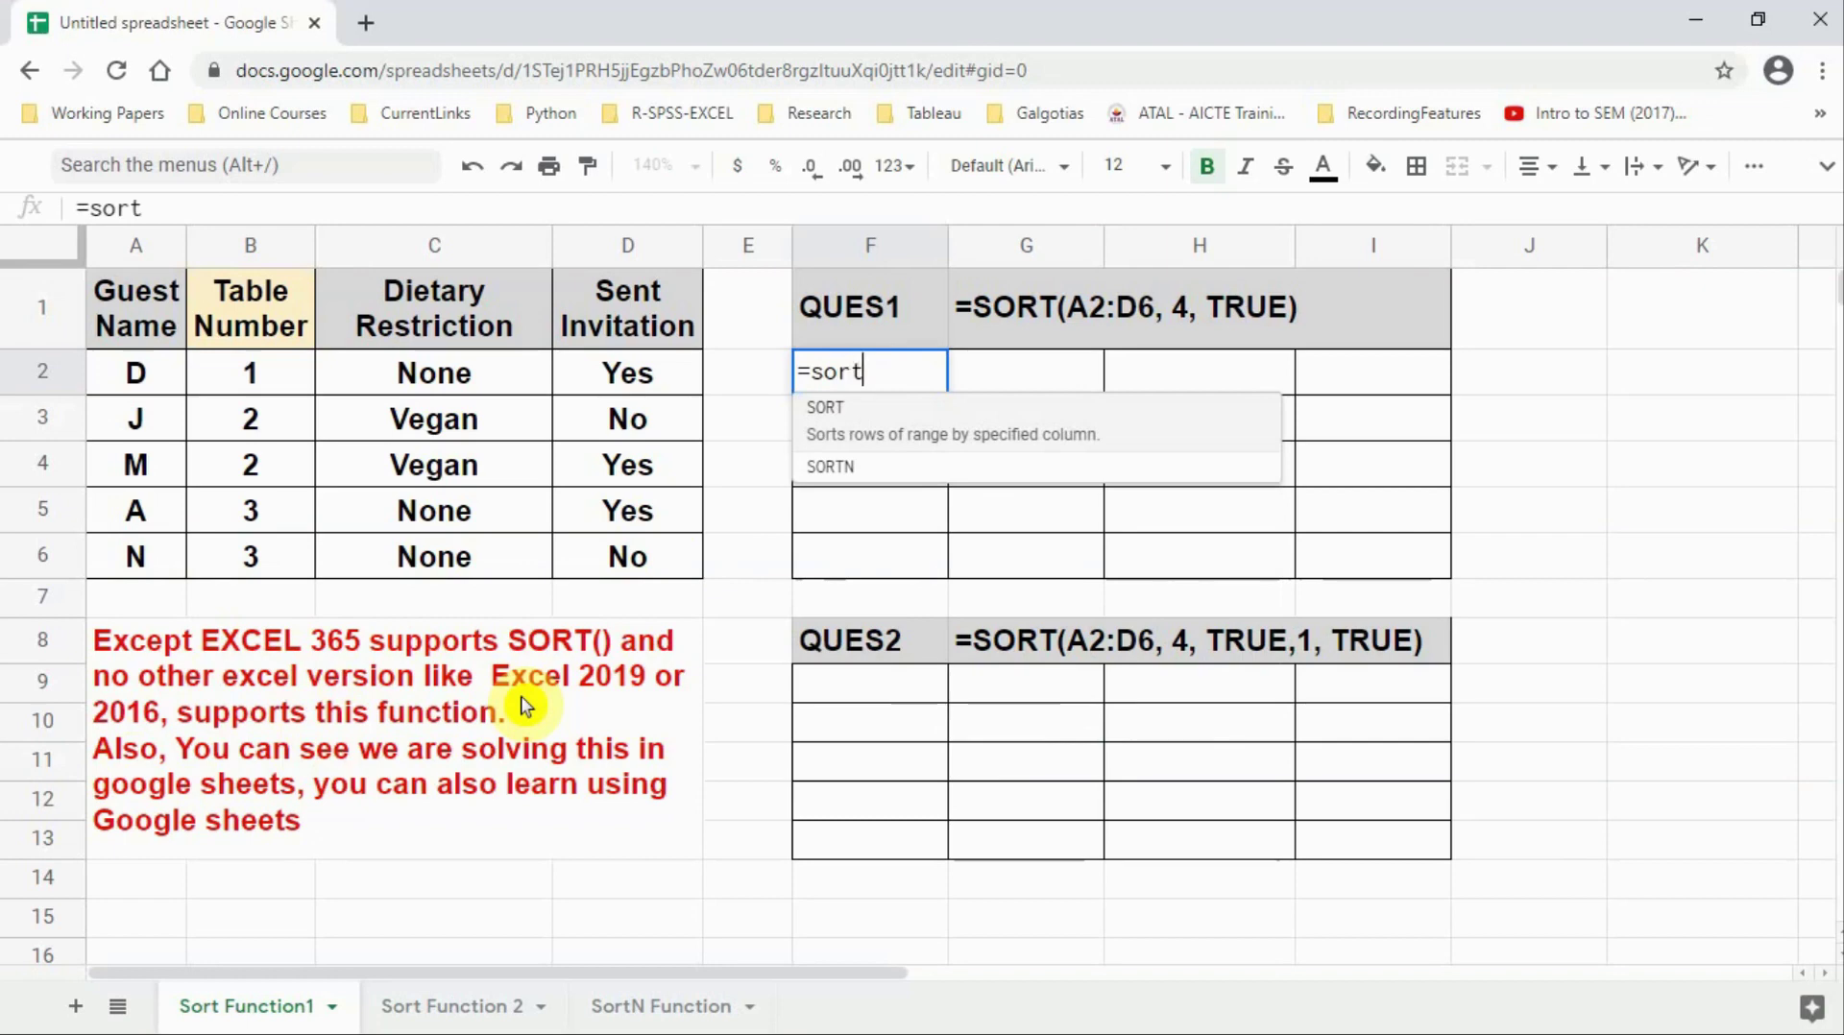
{"action": "type", "text": "("}
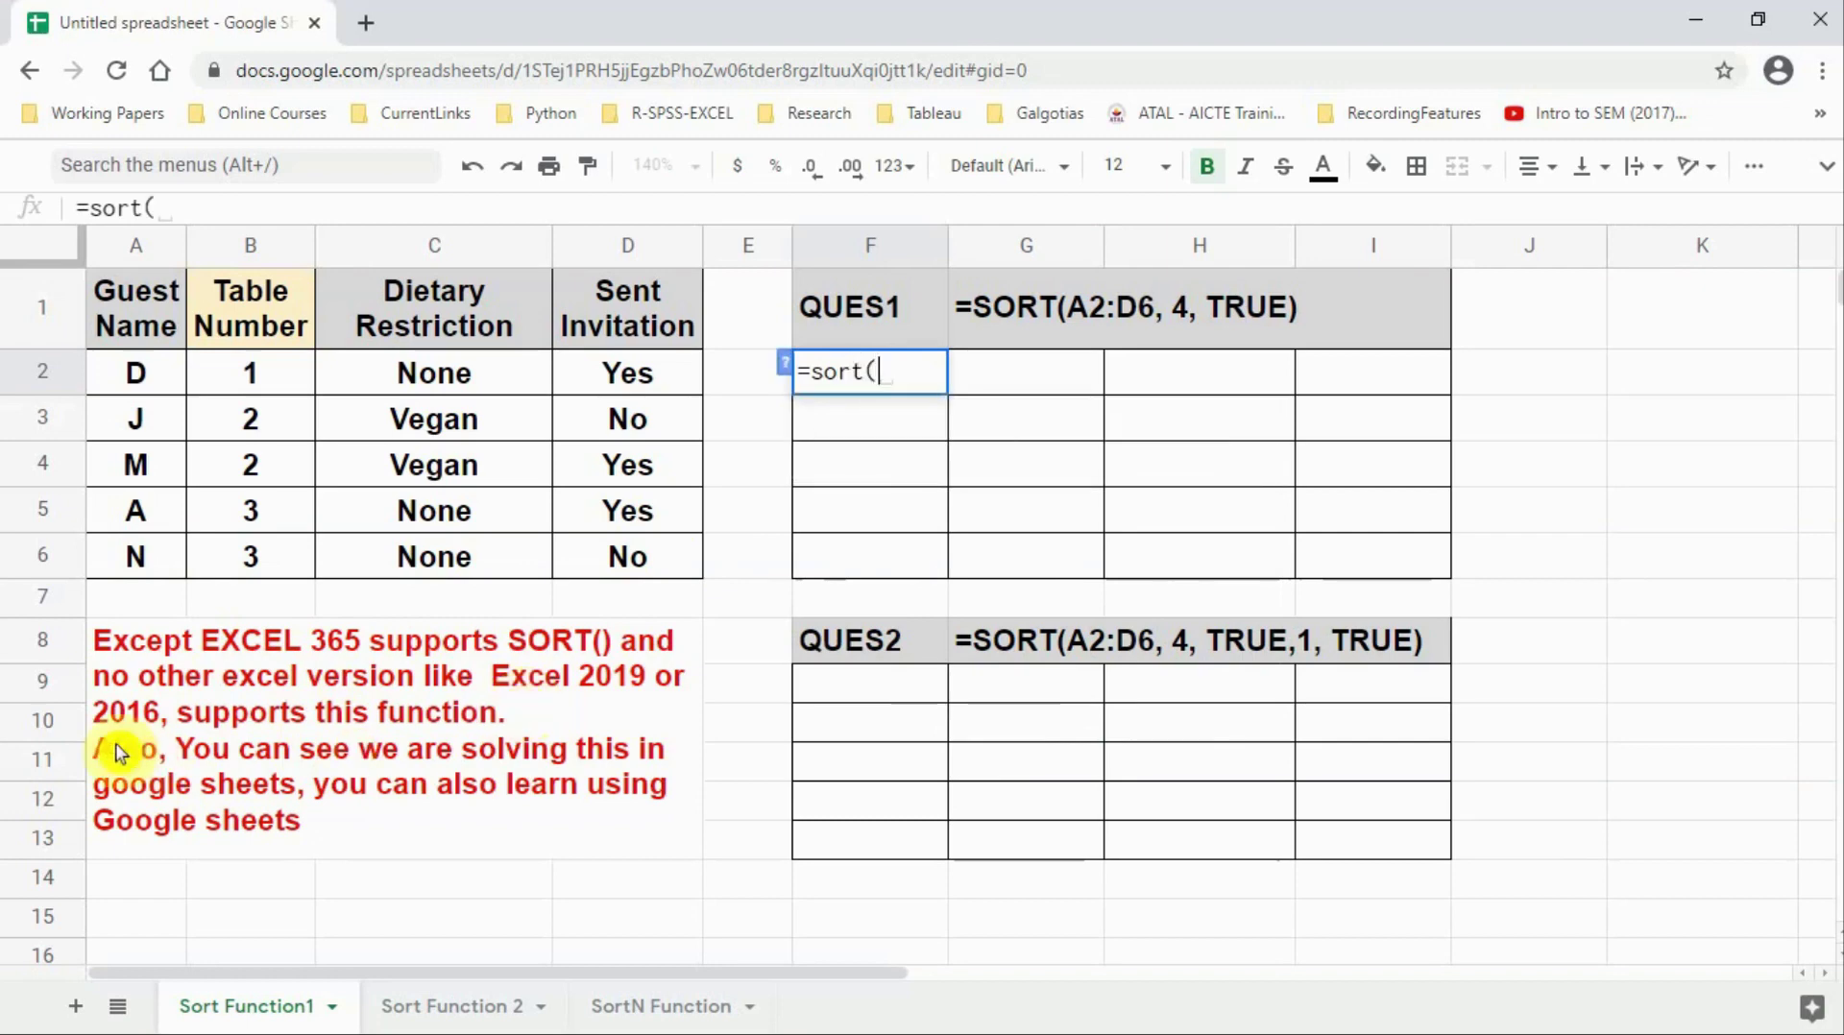
{"action": "left_click_drag", "start_coordinate": [140, 380], "coordinate": [607, 564]}
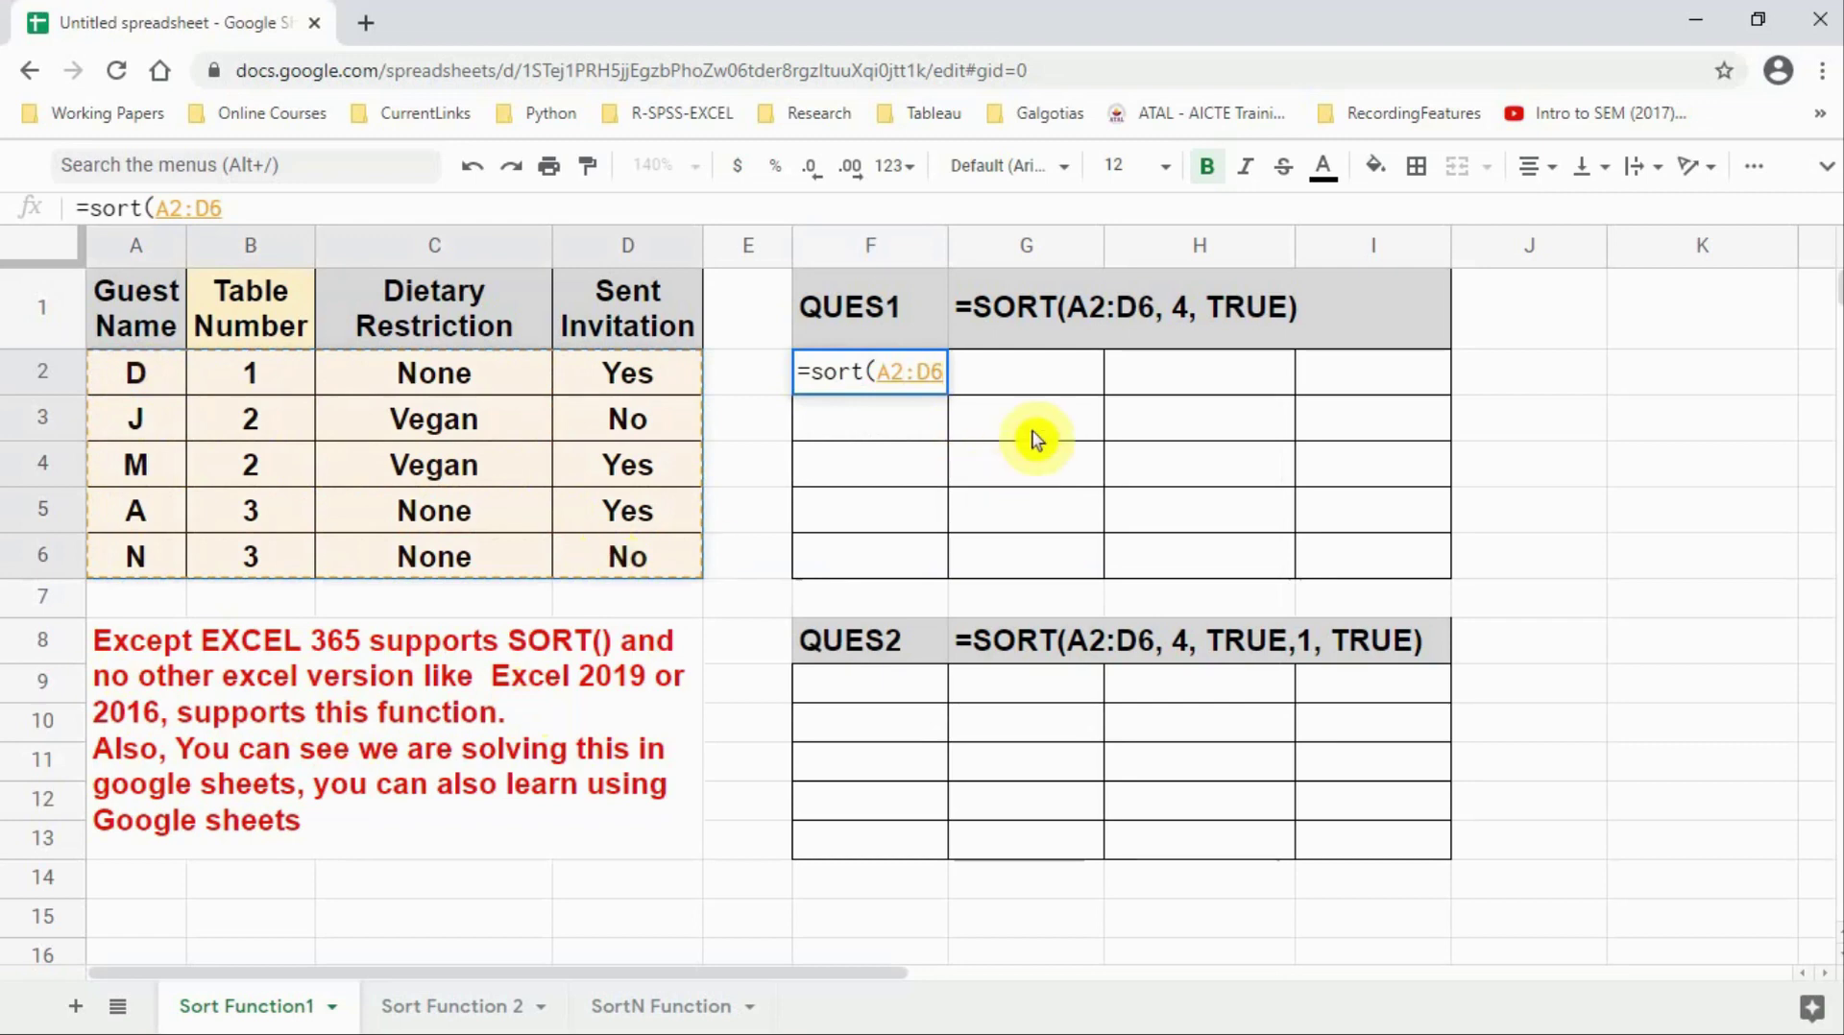
{"action": "type", "text": ", "}
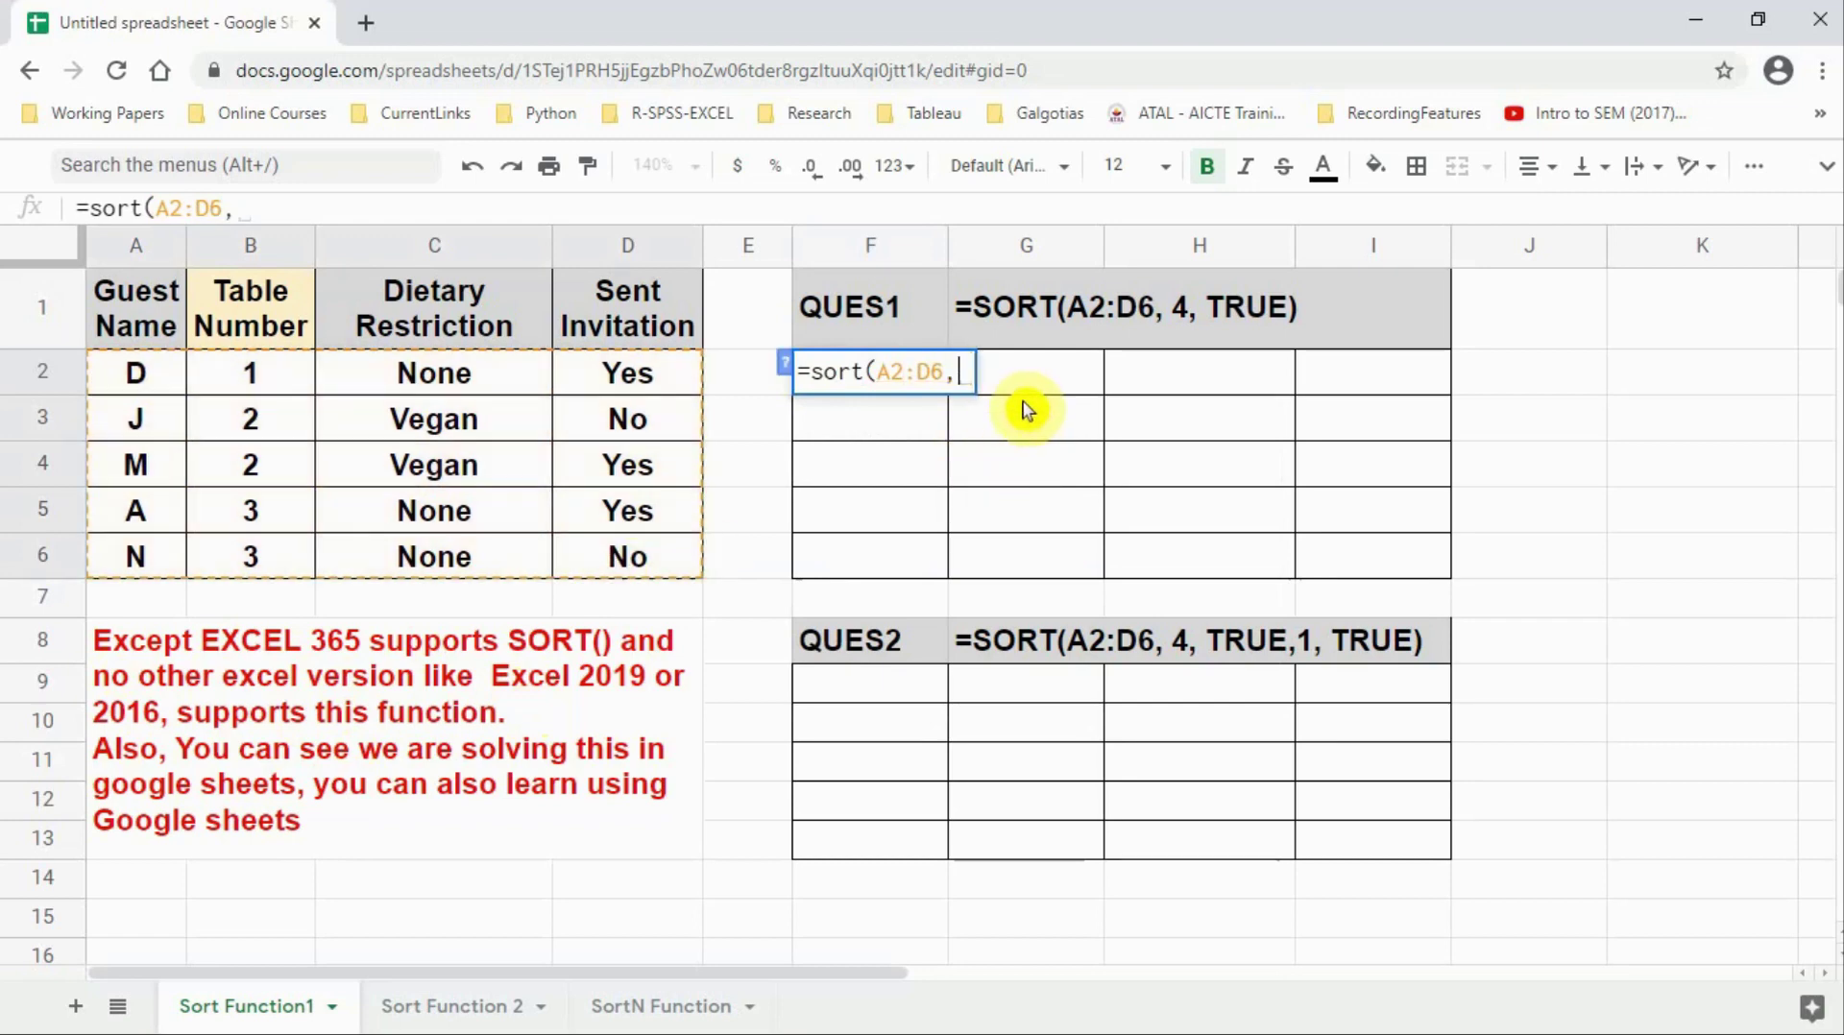
{"action": "type", "text": "4"}
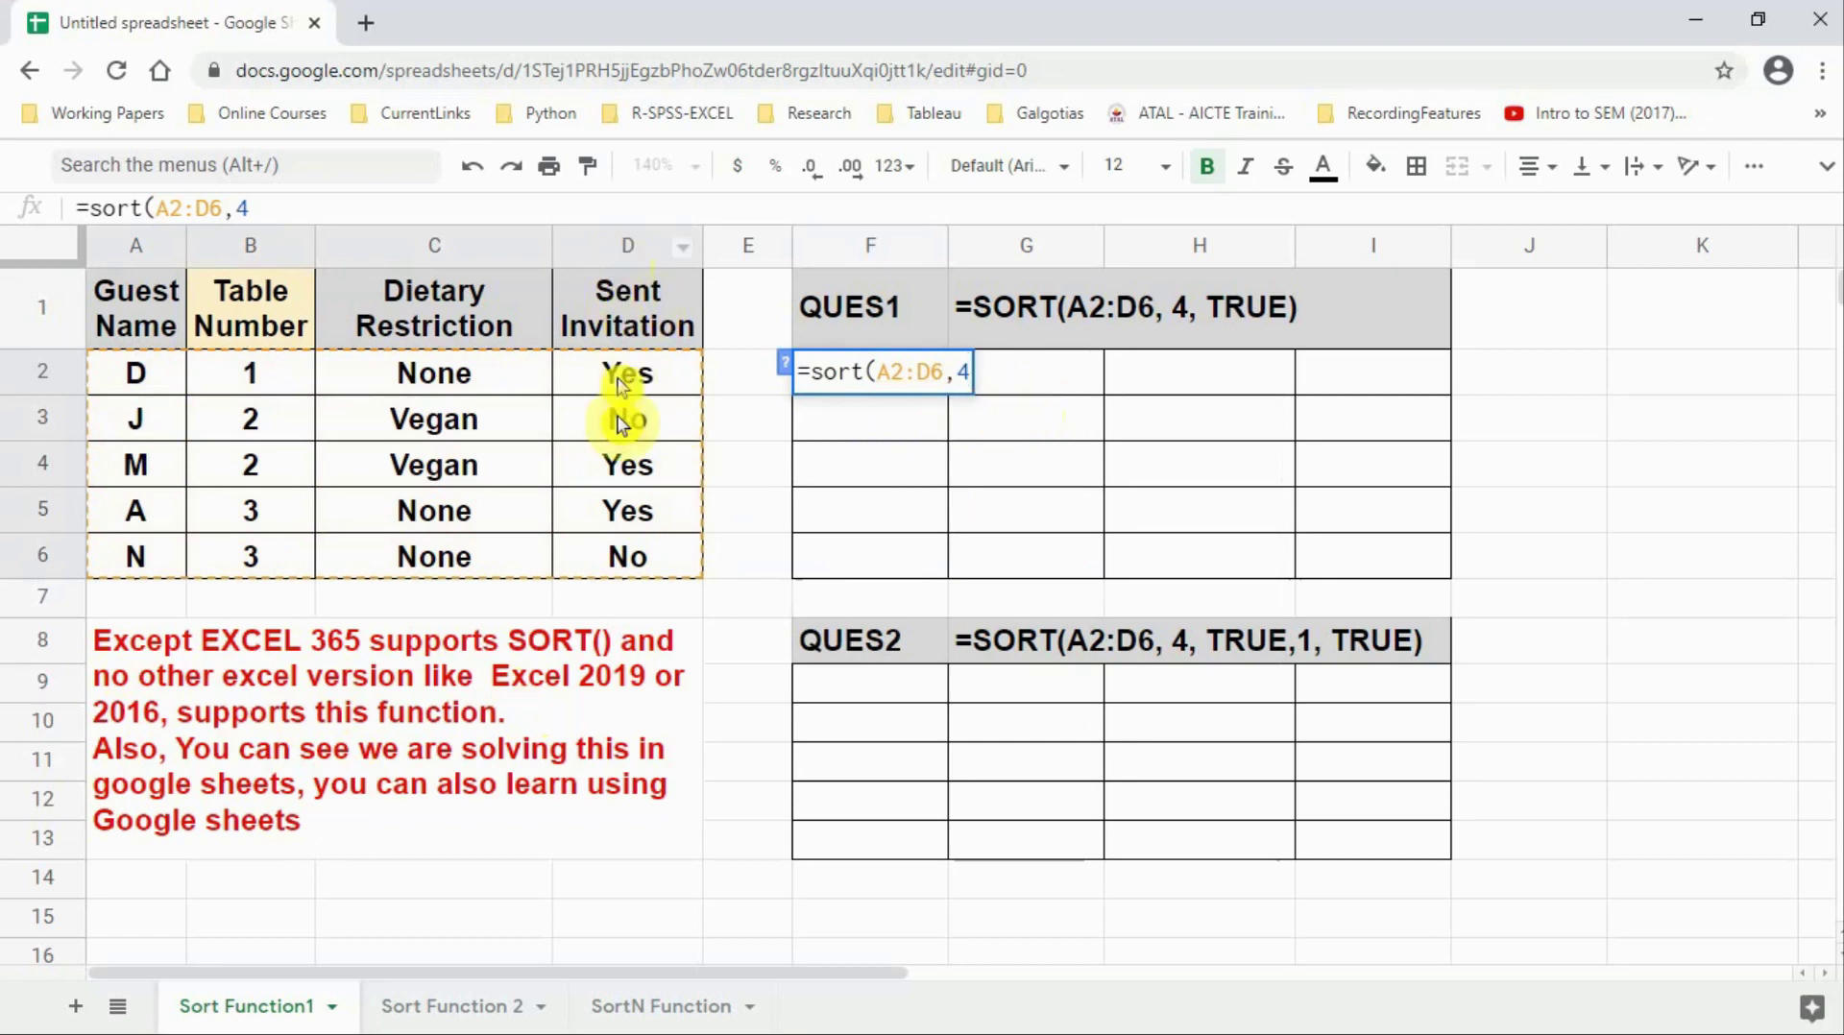
{"action": "type", "text": ","}
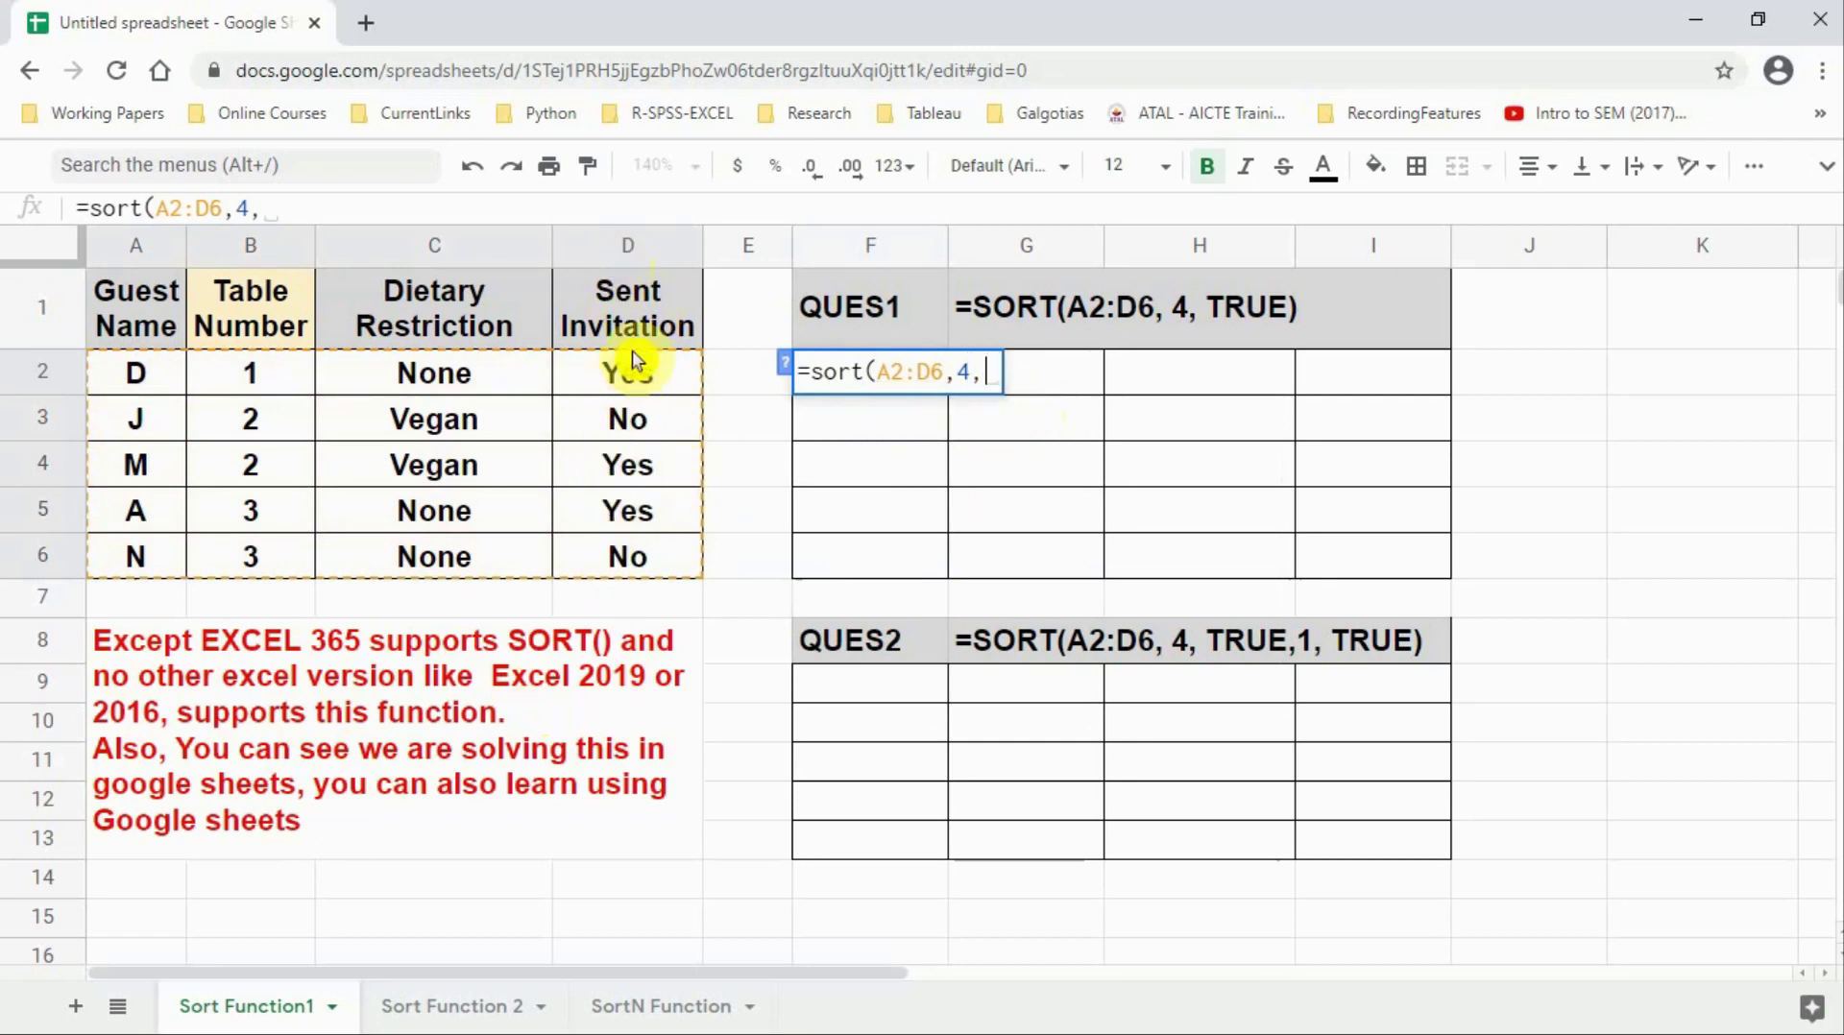
{"action": "type", "text": "TRUE)"}
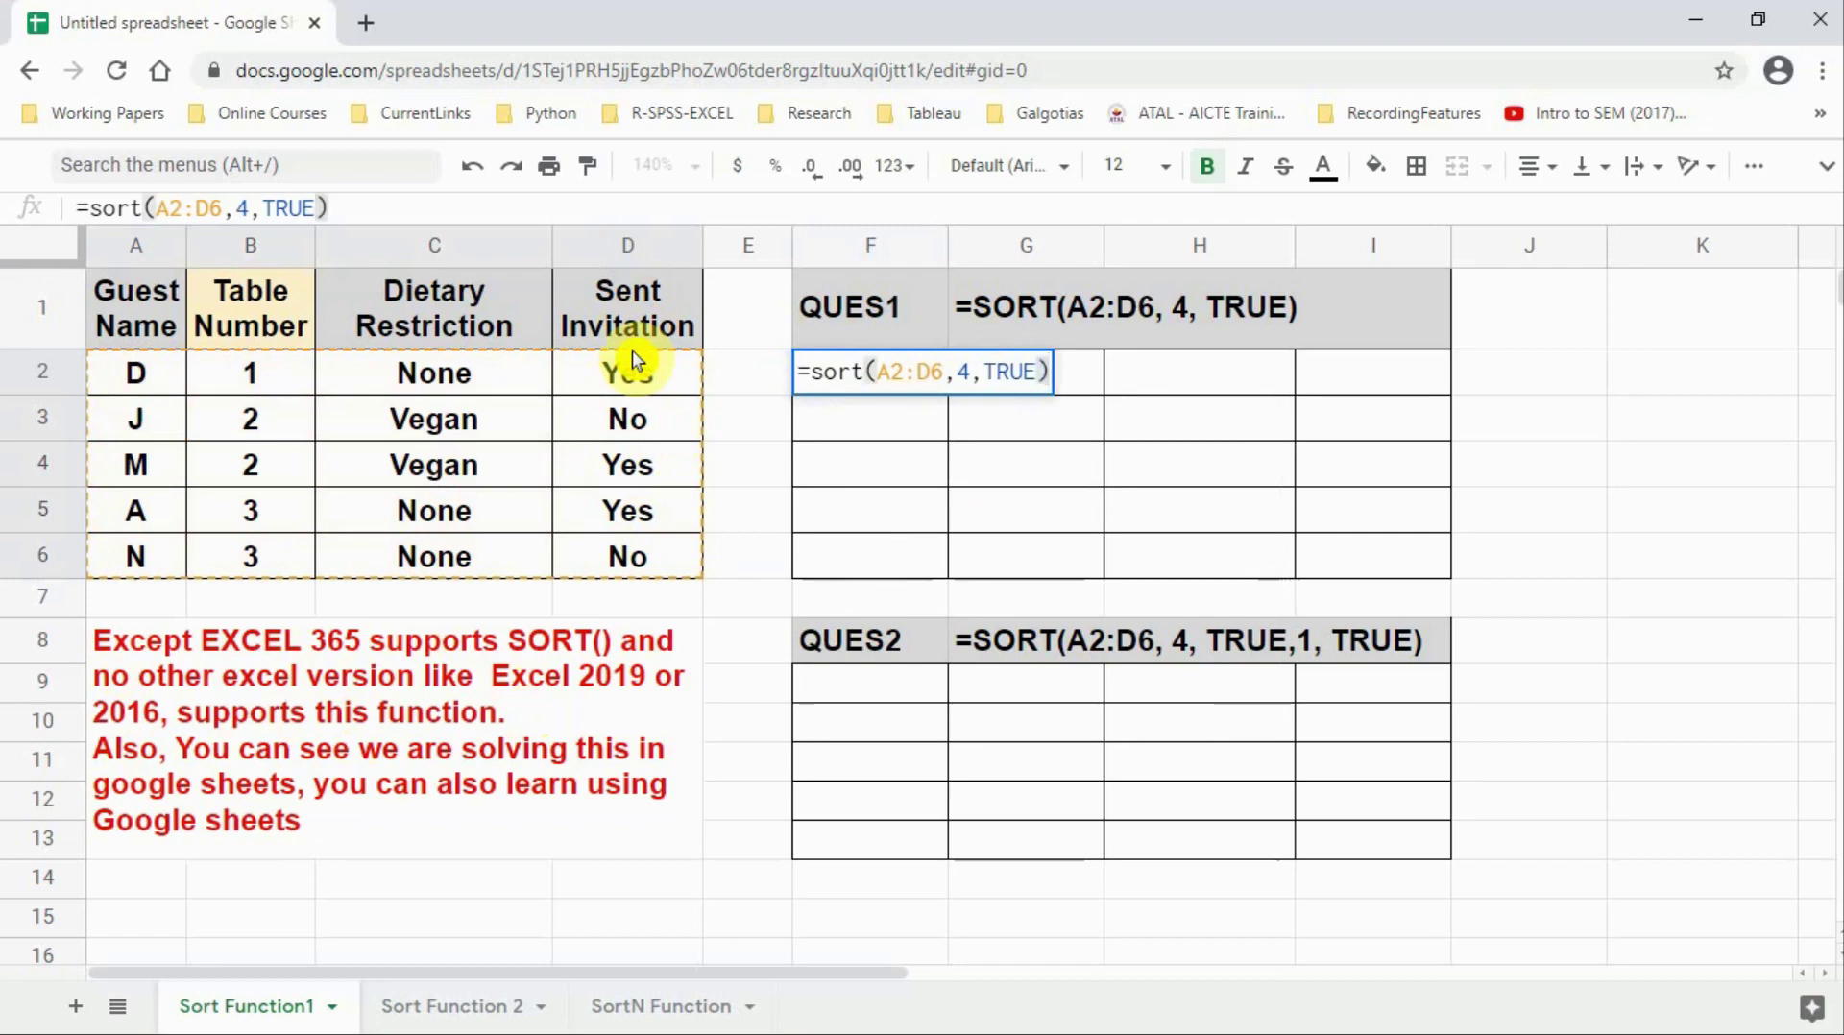
{"action": "key", "text": "Return"}
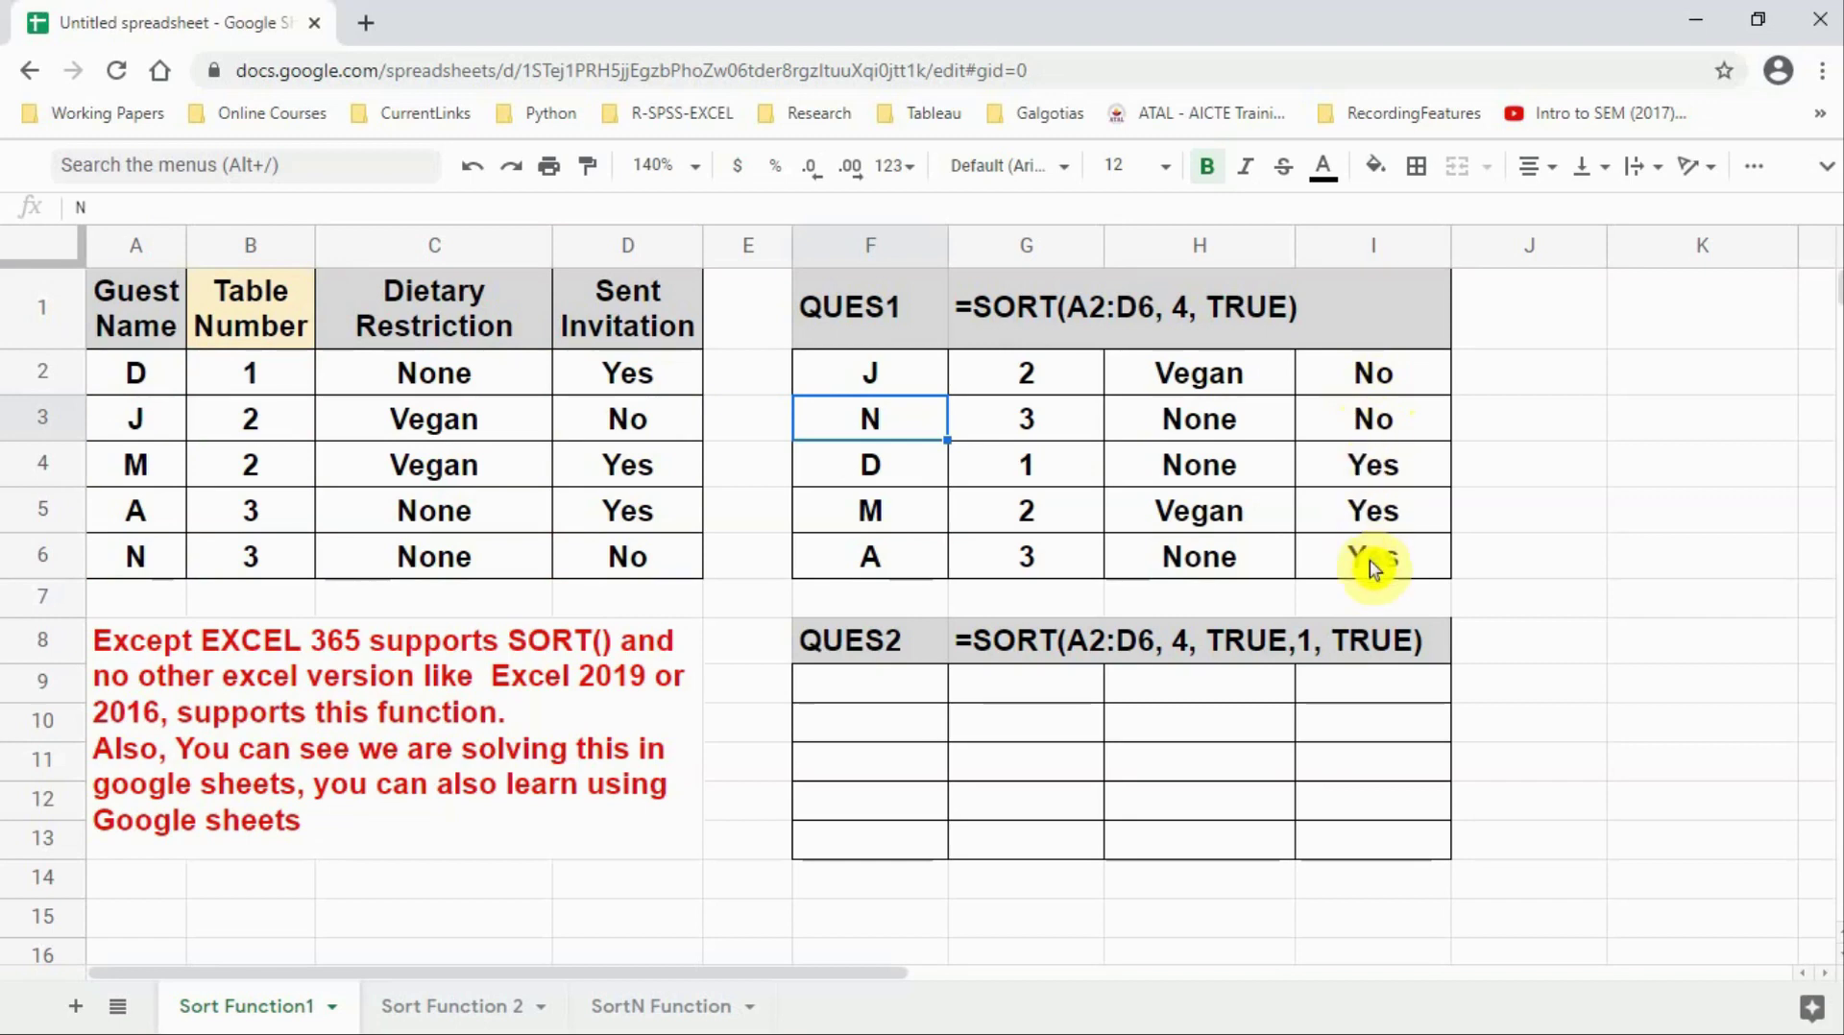
Step: Enter =SORT(A2:D6,4,TRUE,1,TRUE) in F9 under QUES2 to sort the guests by invitation status and by name, both ascending
{"action": "left_click", "coordinate": [877, 704]}
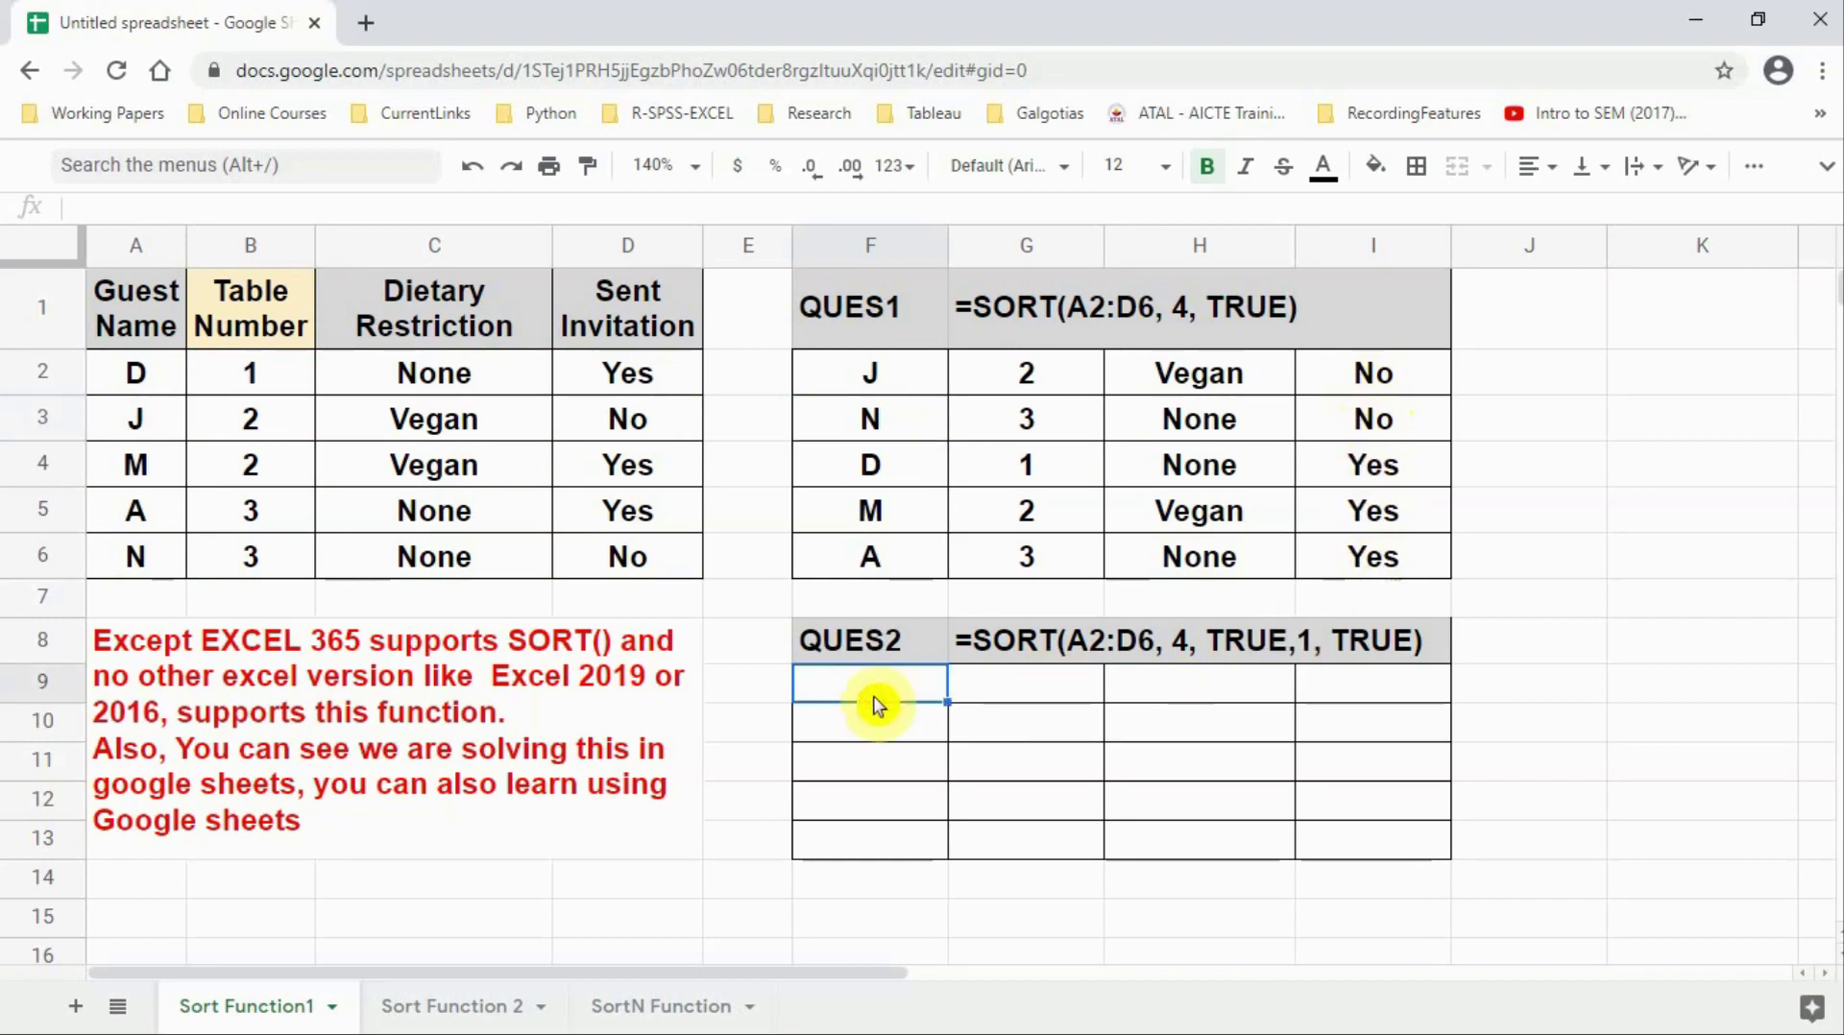
{"action": "type", "text": "=SORT("}
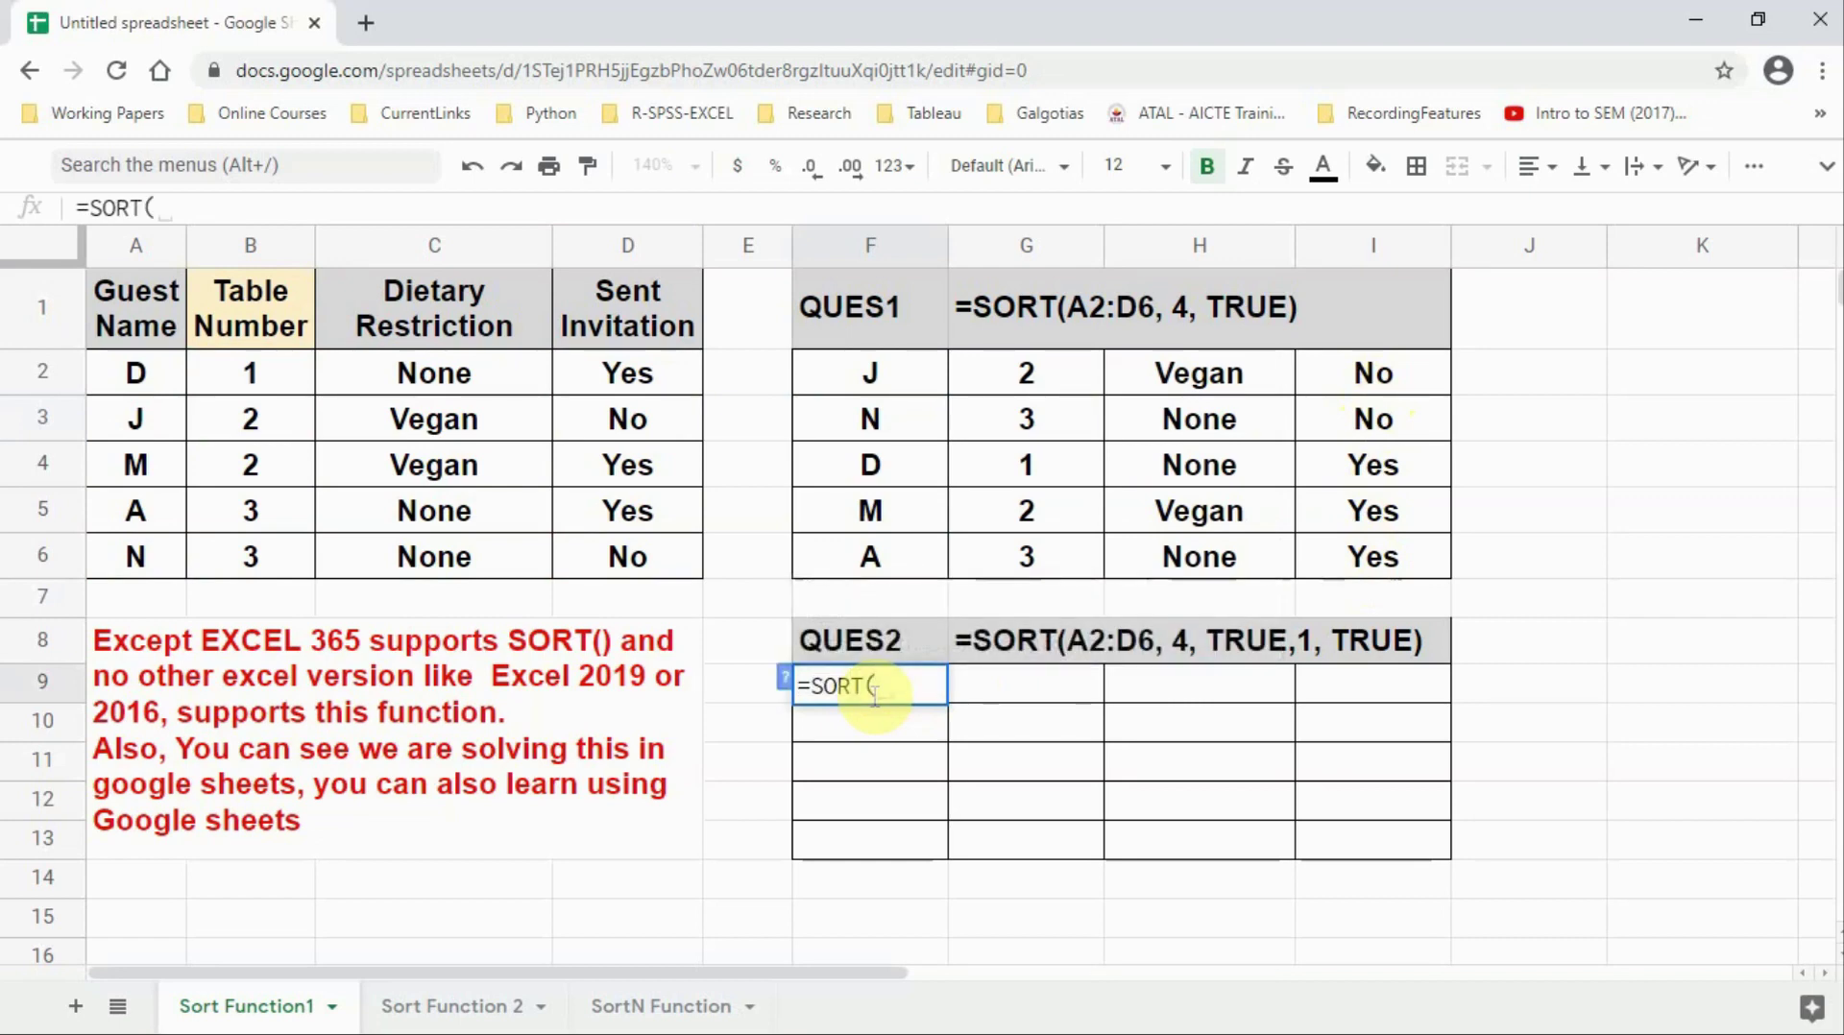
{"action": "left_click_drag", "start_coordinate": [161, 367], "coordinate": [637, 562]}
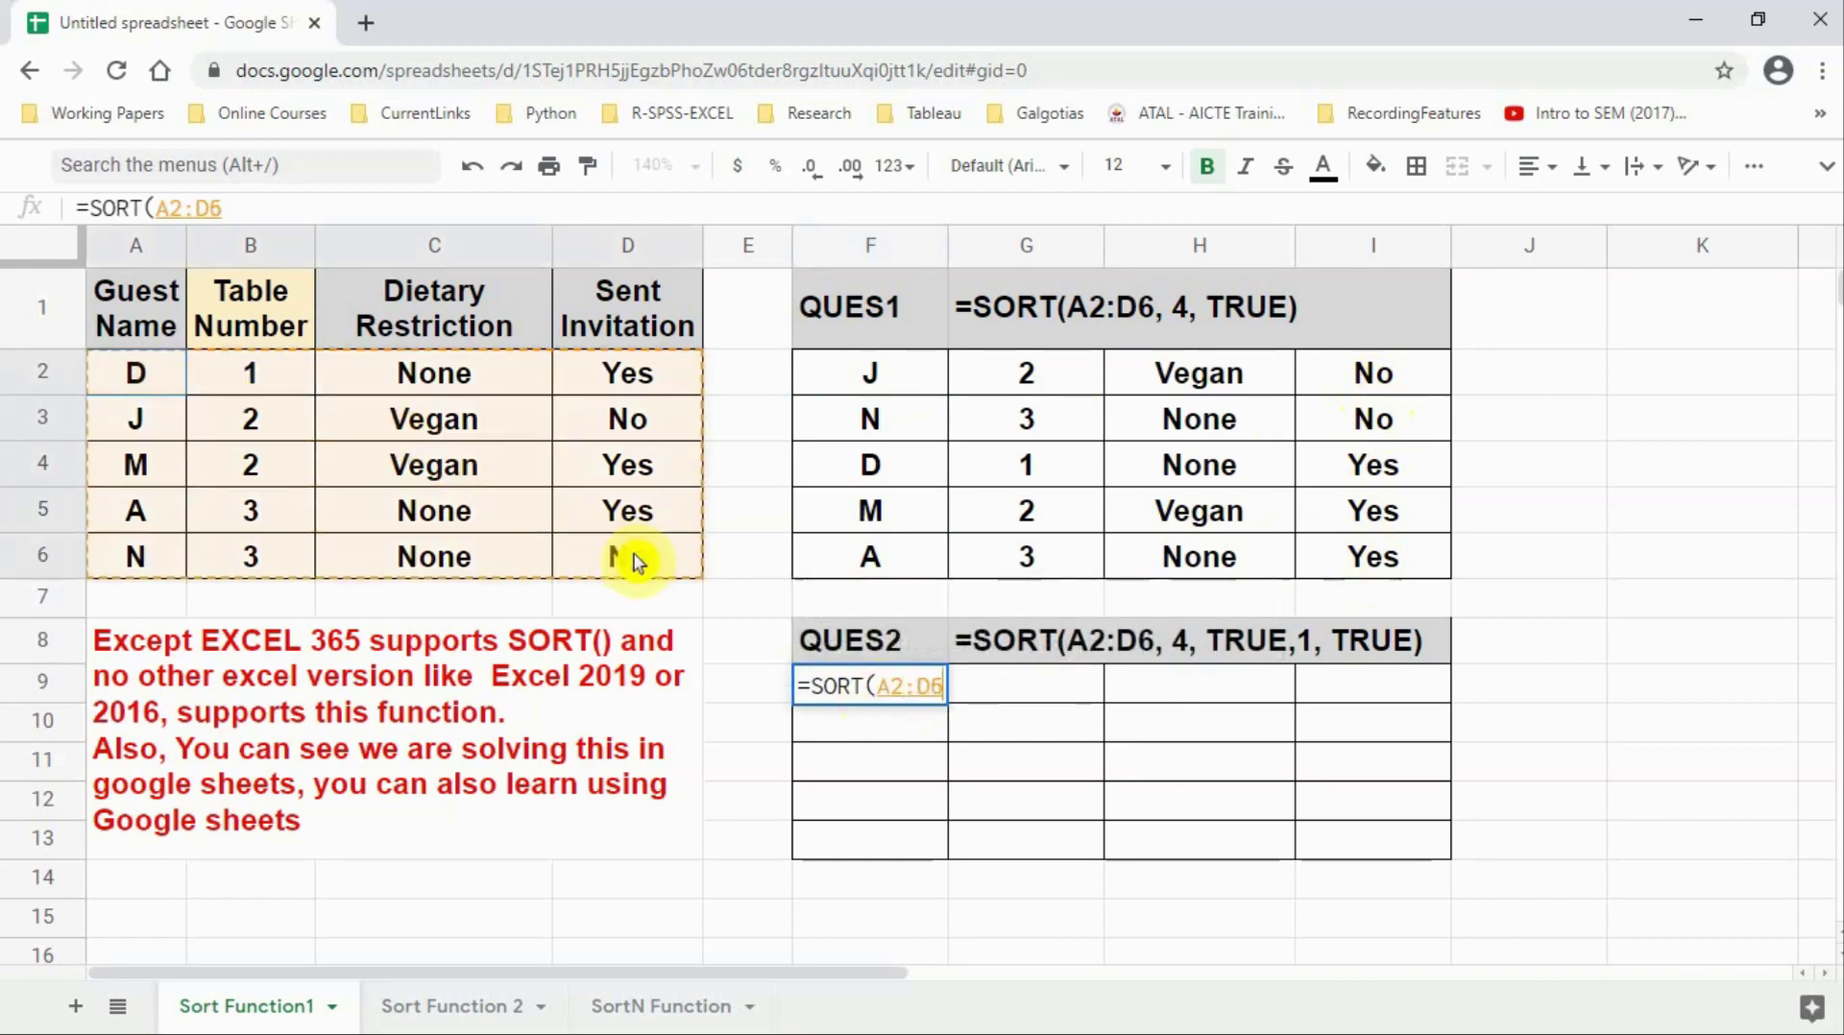
{"action": "type", "text": ", 4"}
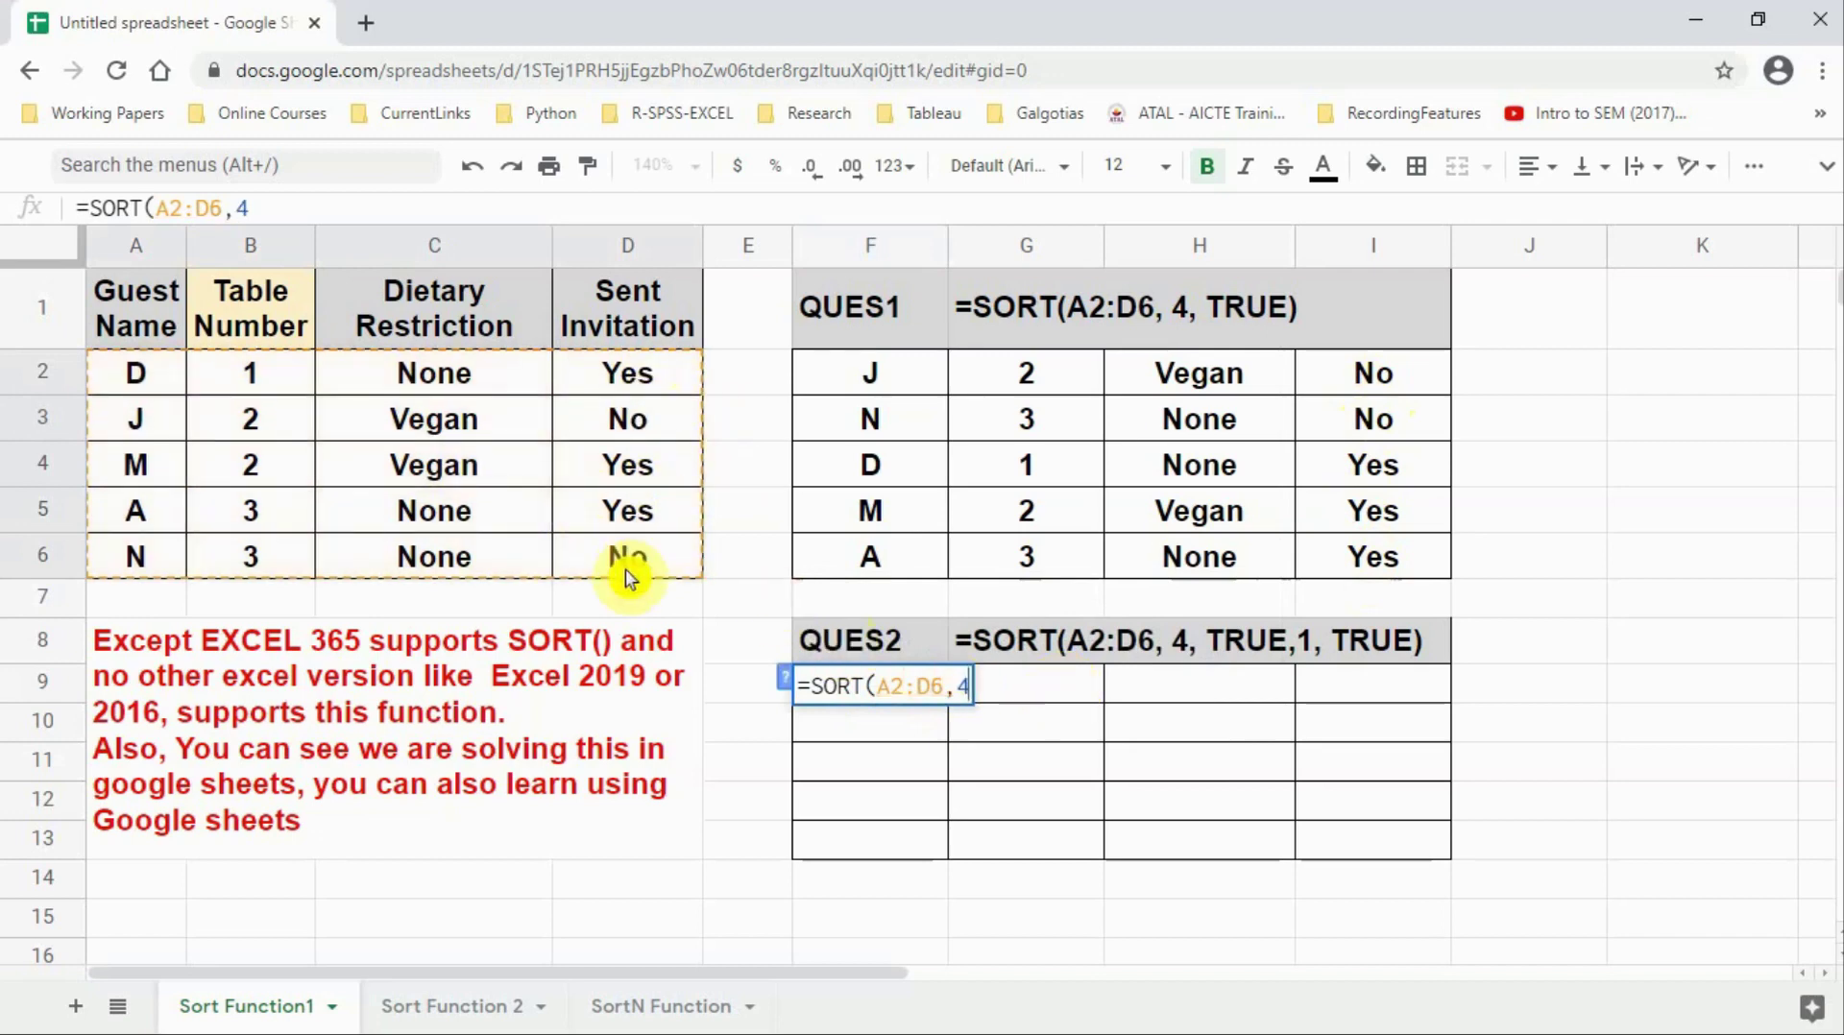
{"action": "type", "text": ","}
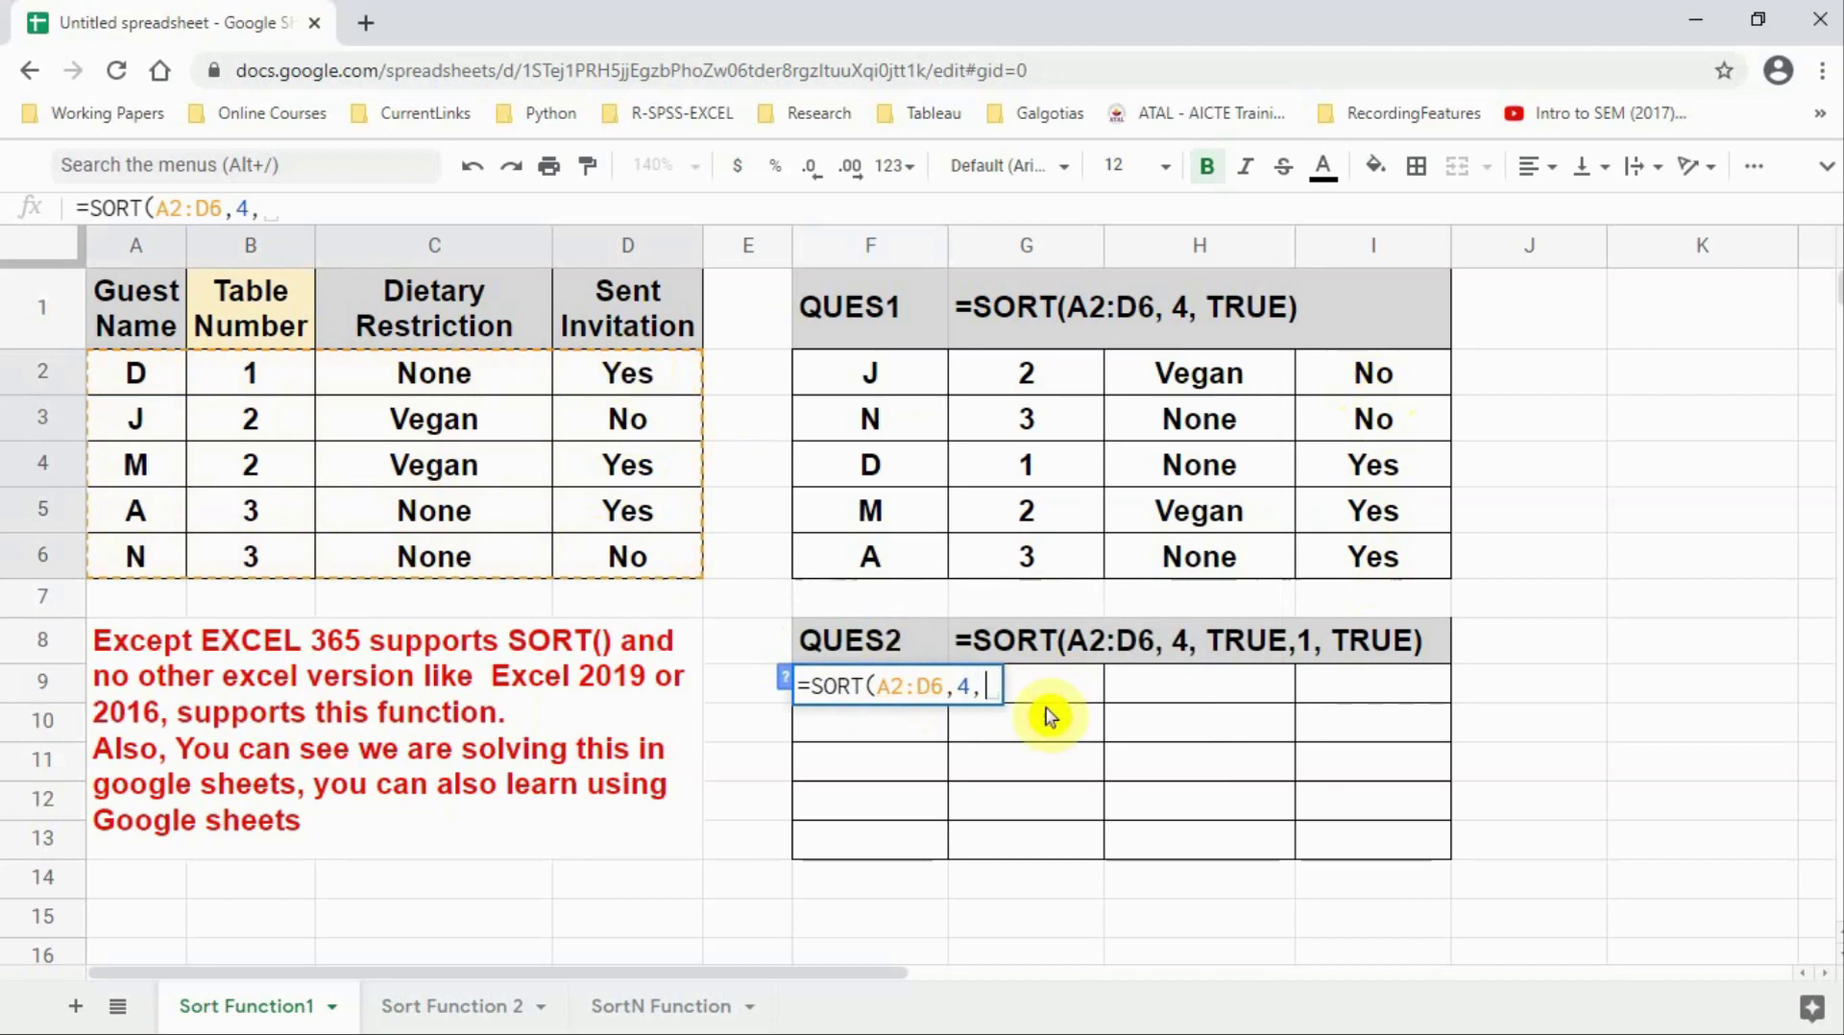
{"action": "type", "text": "TRUE,"}
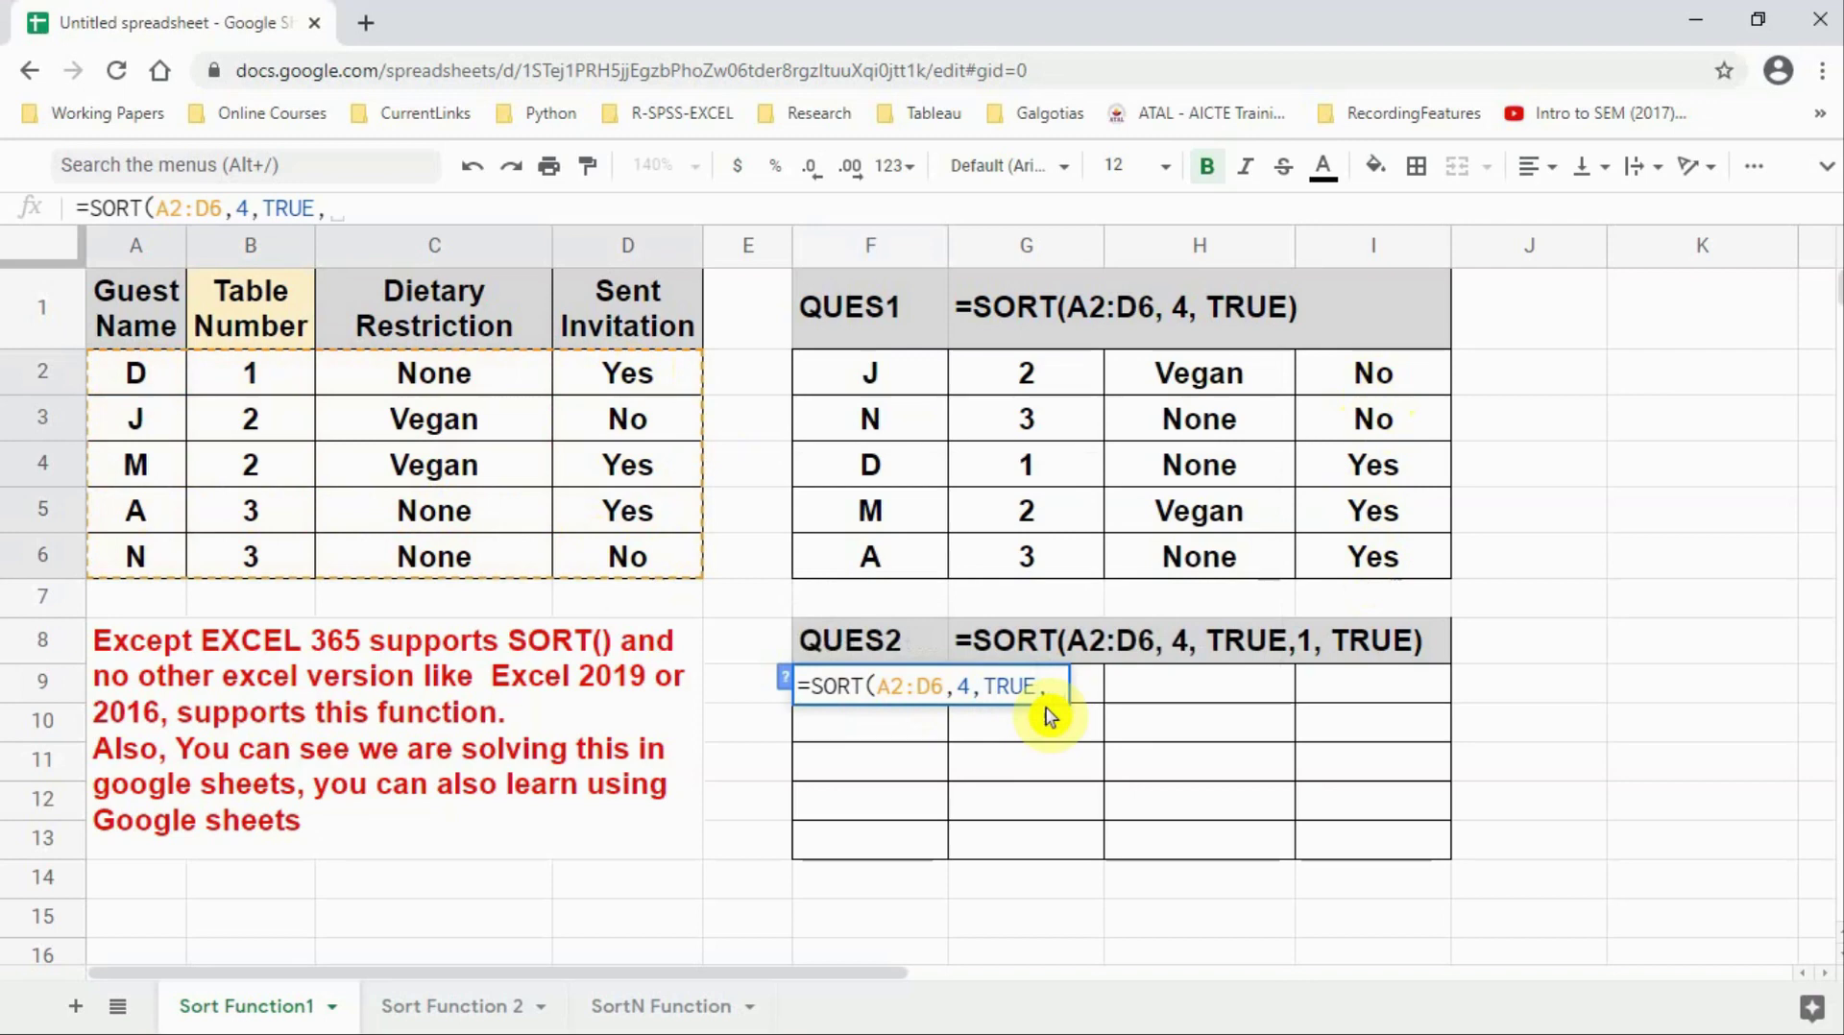
{"action": "type", "text": "1"}
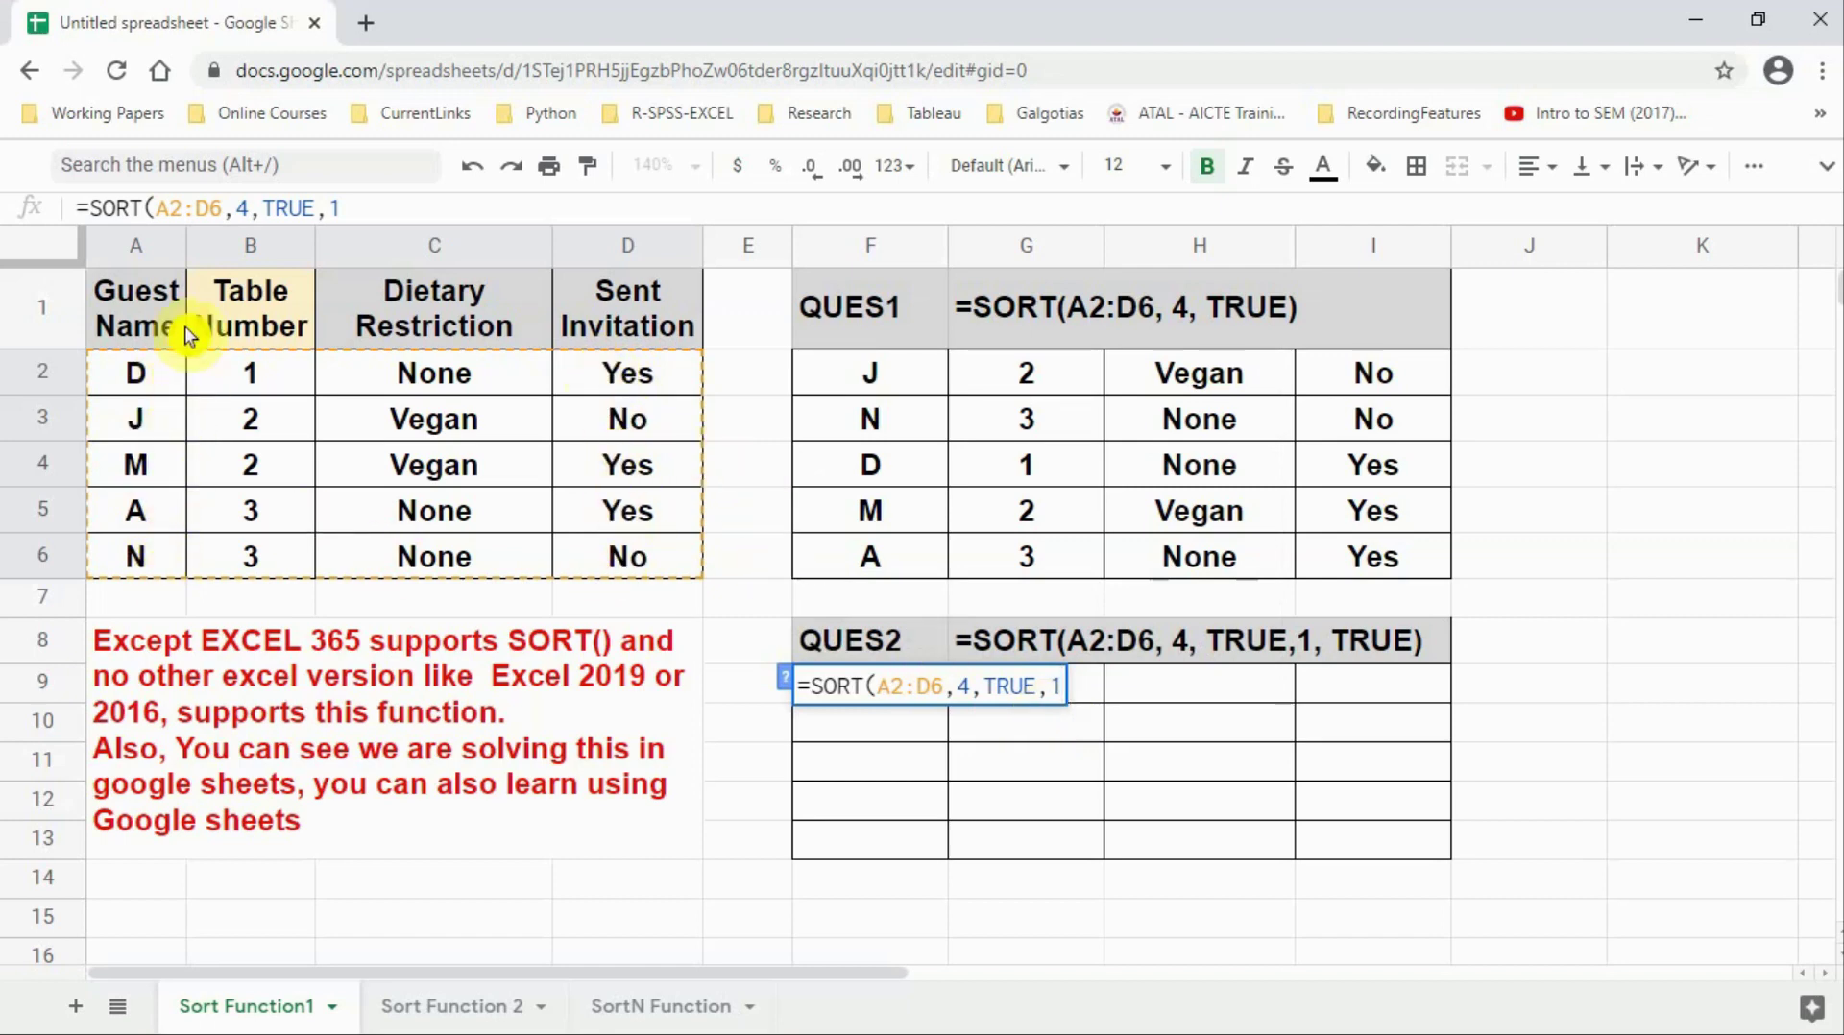
{"action": "type", "text": ",TRUE"}
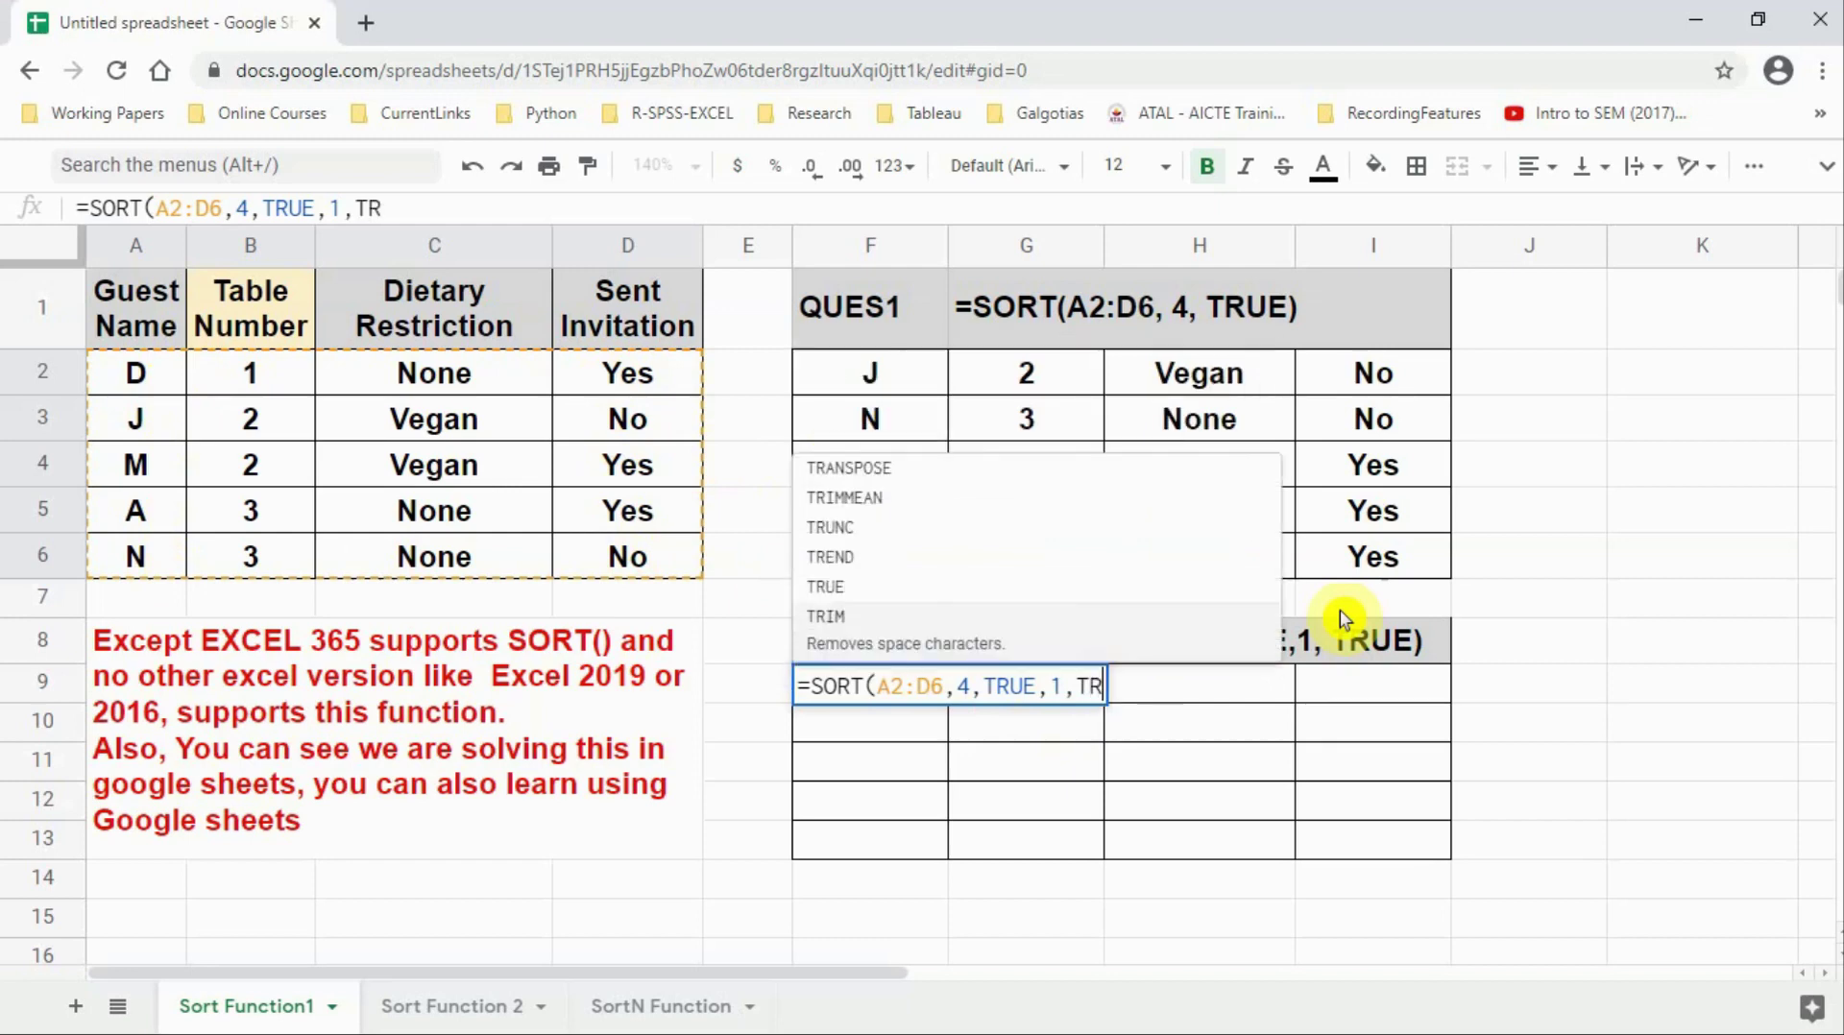
{"action": "type", "text": ")"}
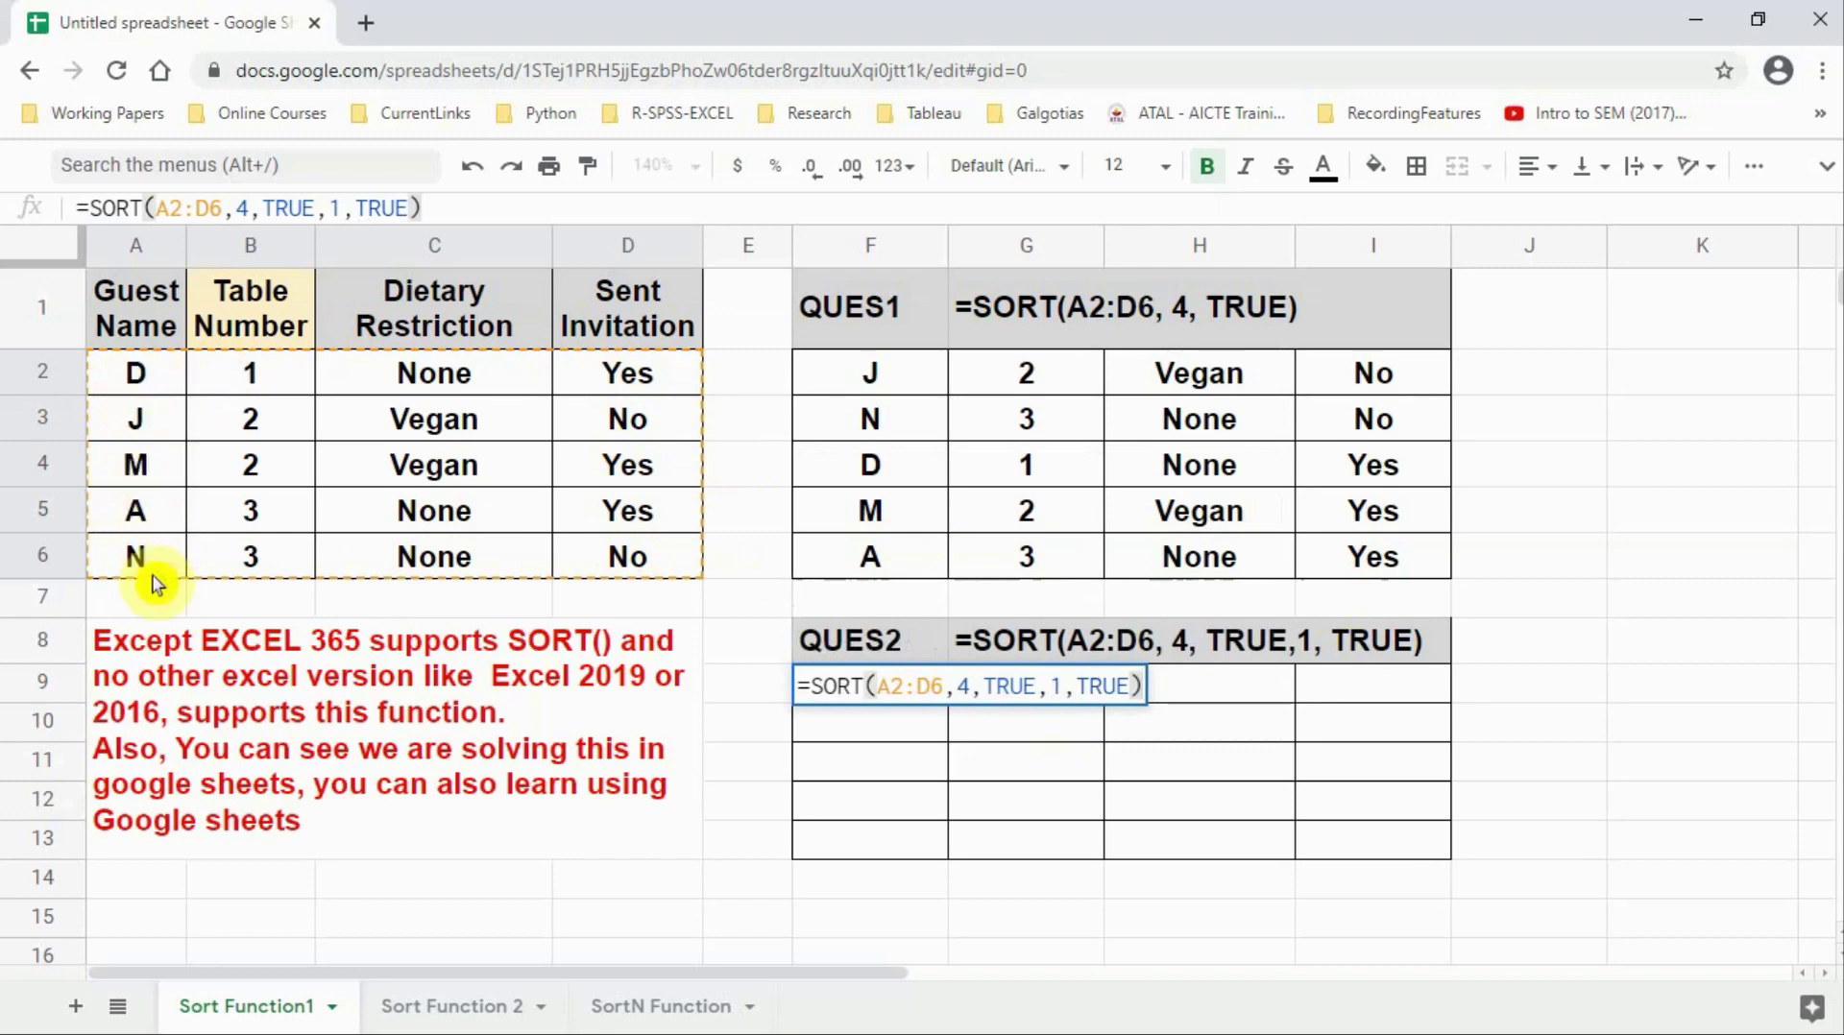
{"action": "key", "text": "Return"}
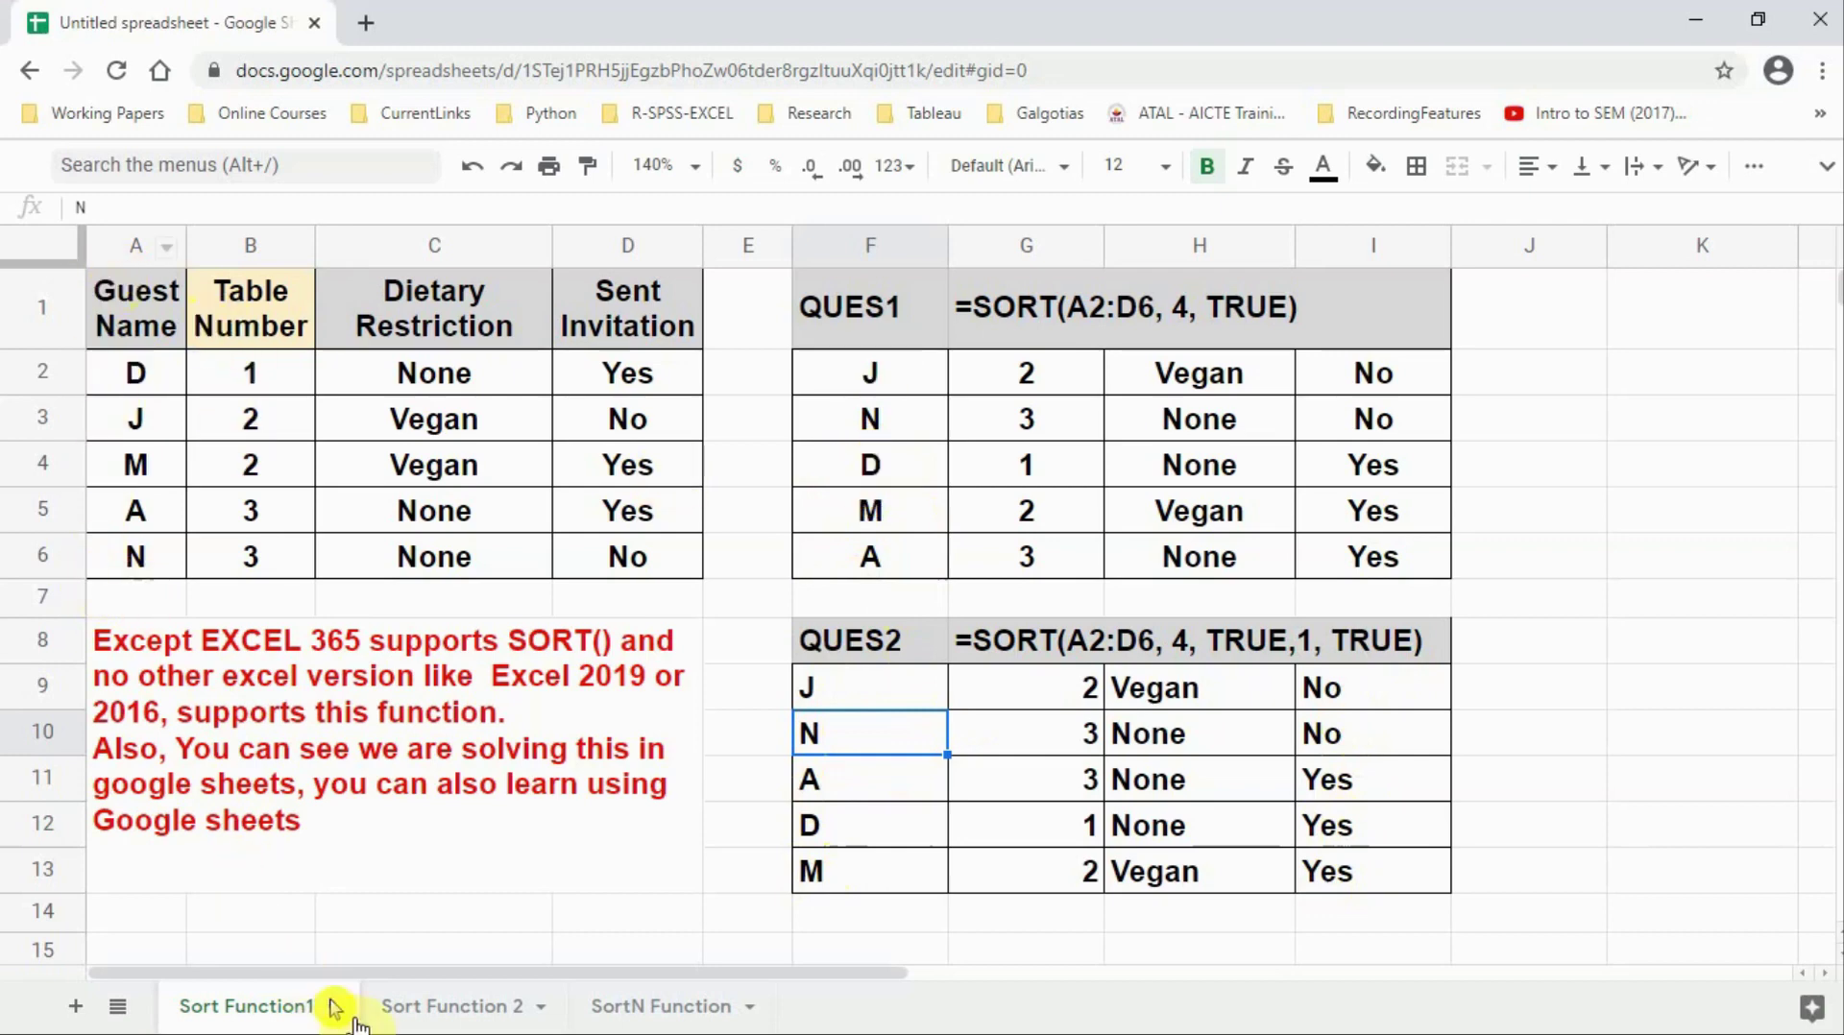
Step: On the Sort Function 2 sheet, enter =SORT(A2:D6) in F2 to sort the guest table with default settings
{"action": "left_click", "coordinate": [404, 1004]}
{"action": "left_click", "coordinate": [865, 347]}
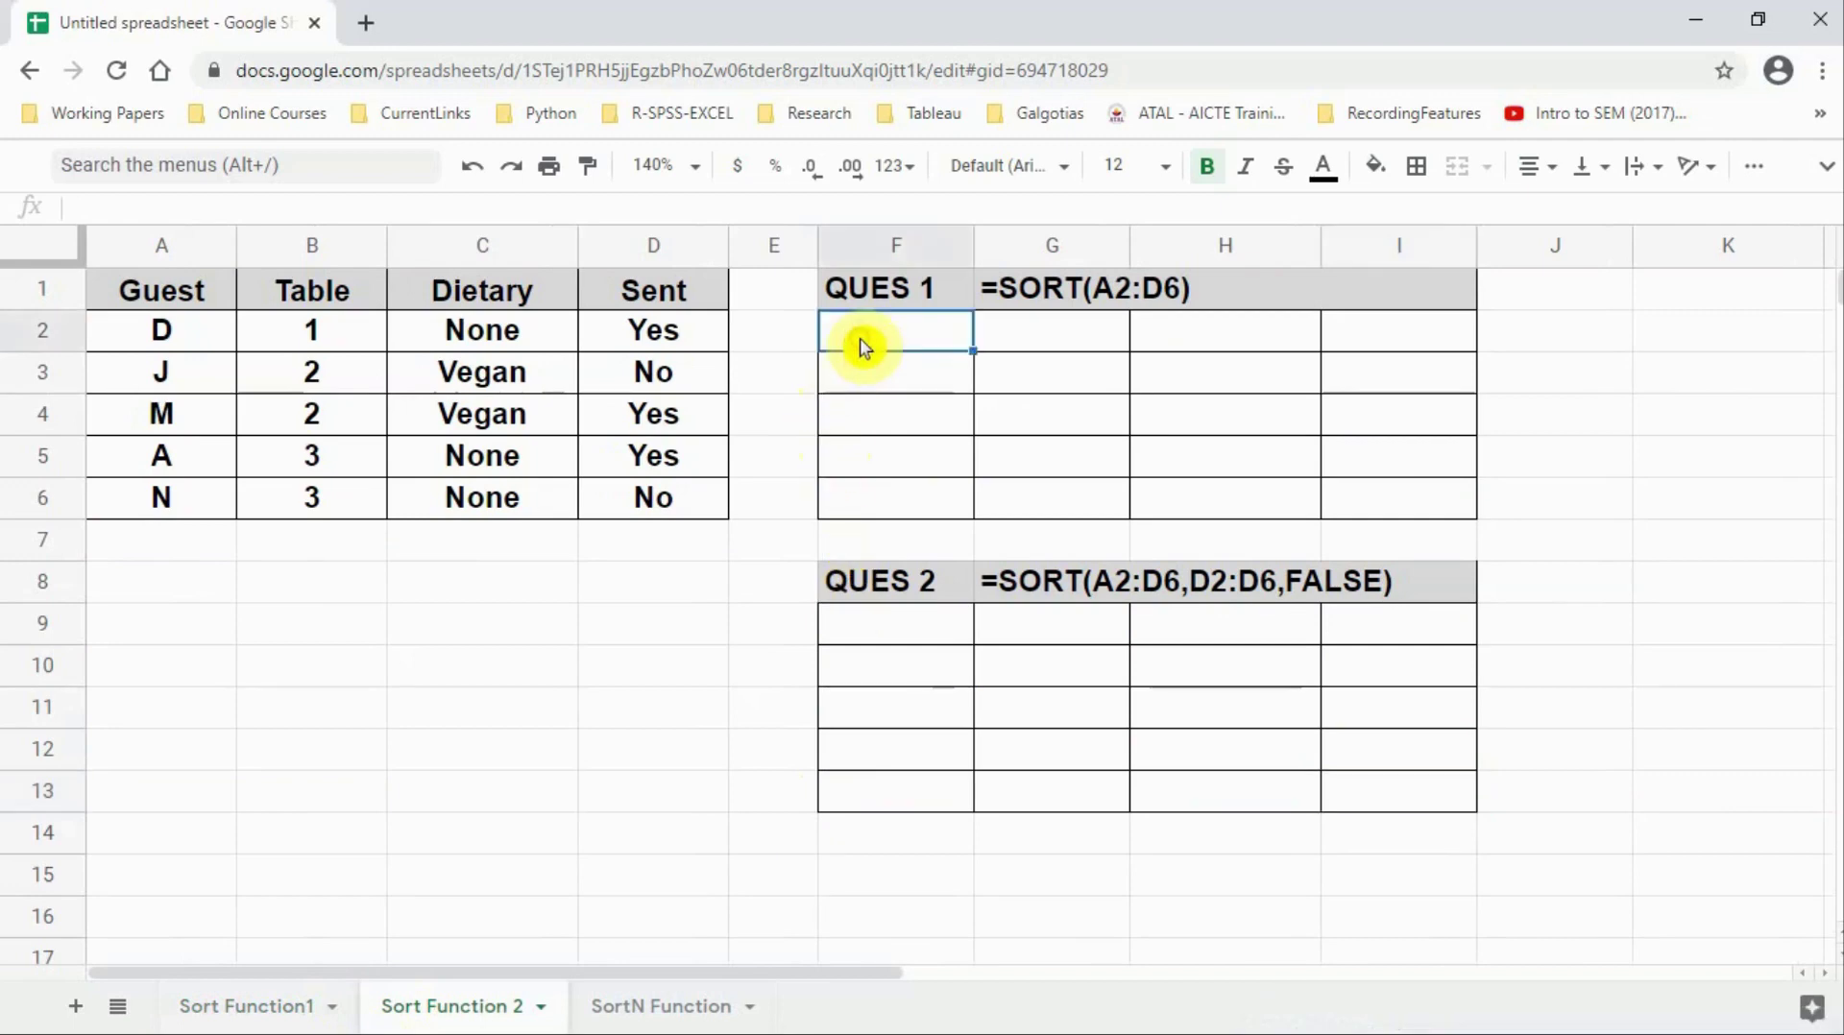
{"action": "type", "text": "=S"}
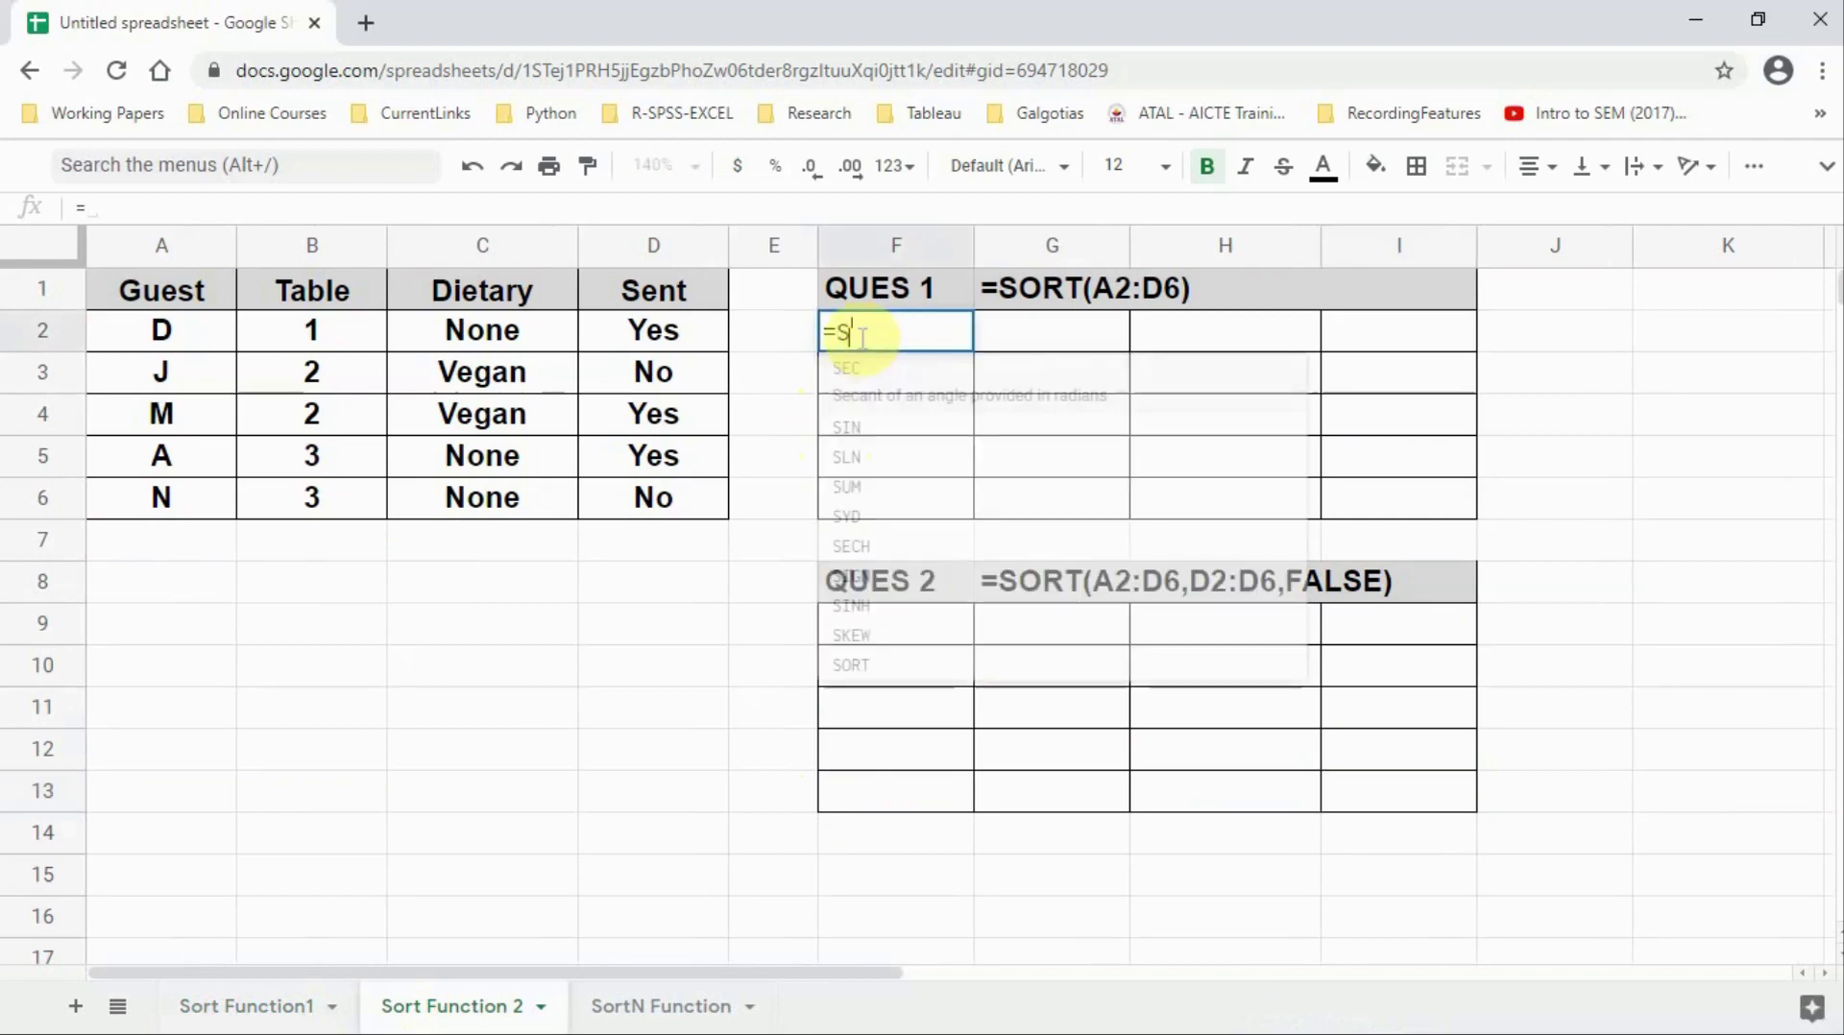
{"action": "type", "text": "ORT("}
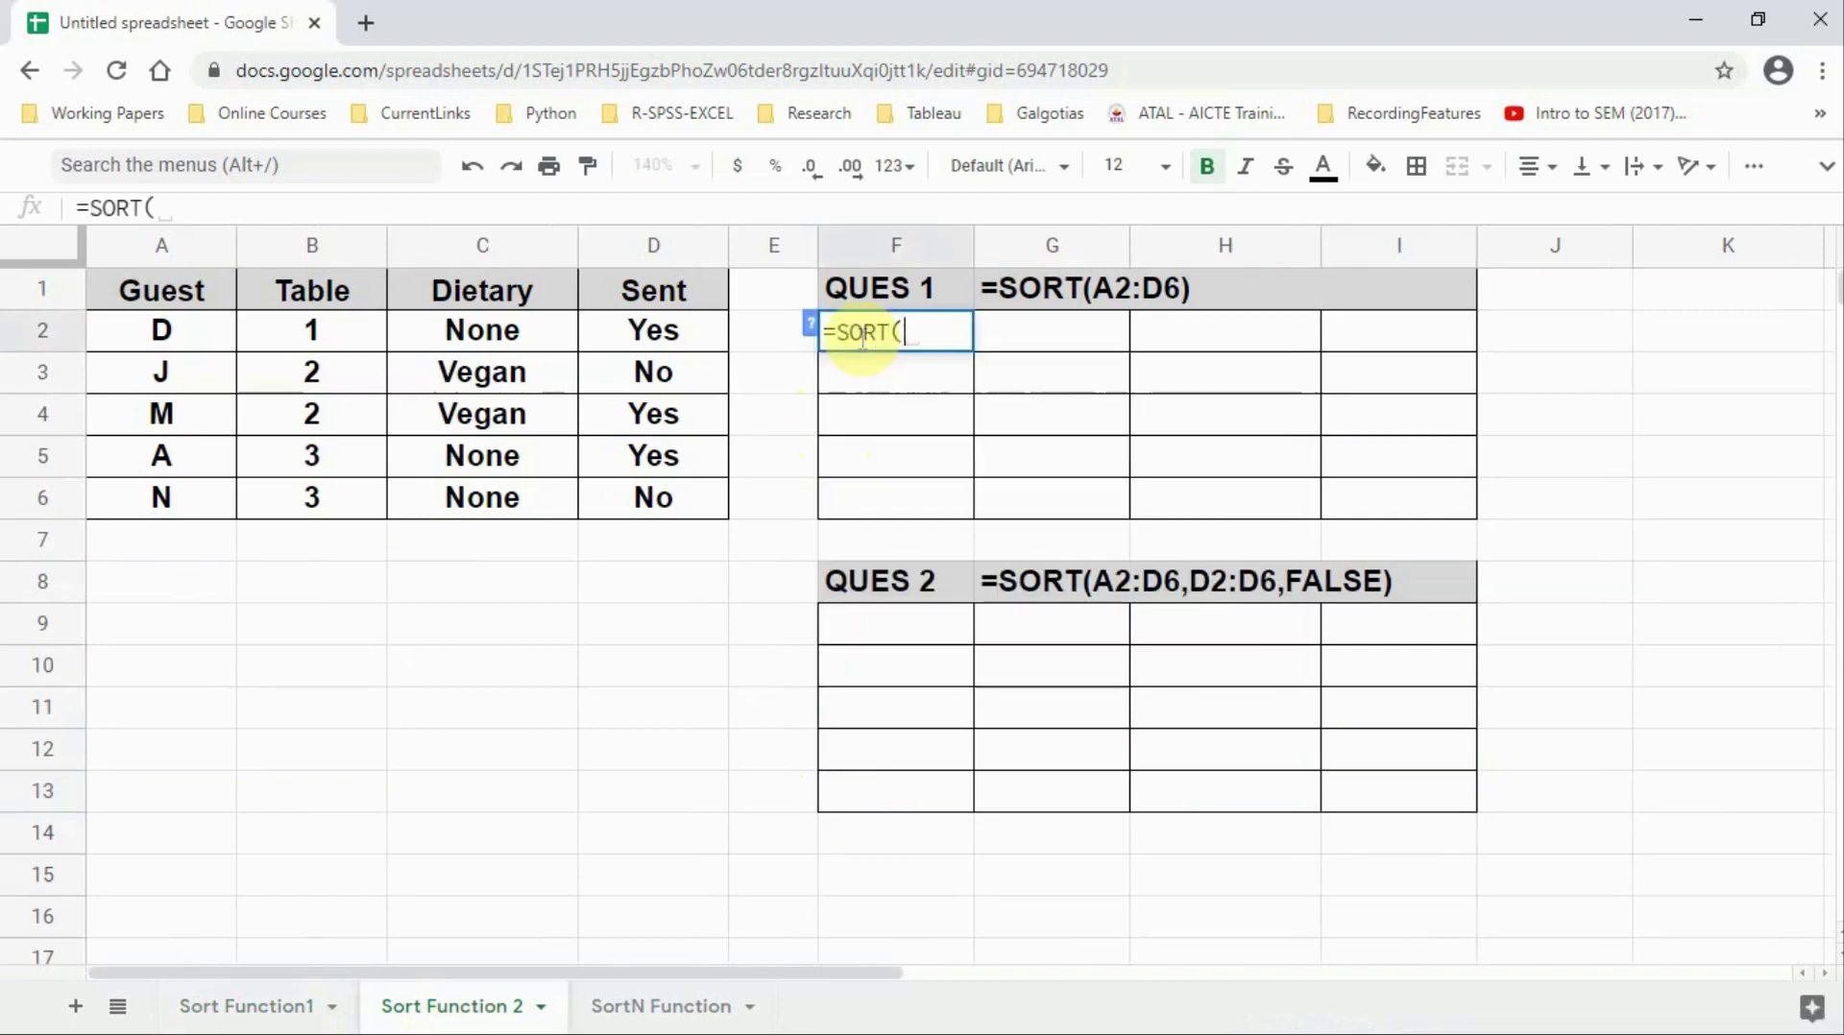
{"action": "left_click", "coordinate": [165, 332]}
{"action": "left_click_drag", "start_coordinate": [459, 392], "coordinate": [651, 500]}
{"action": "type", "text": ")"}
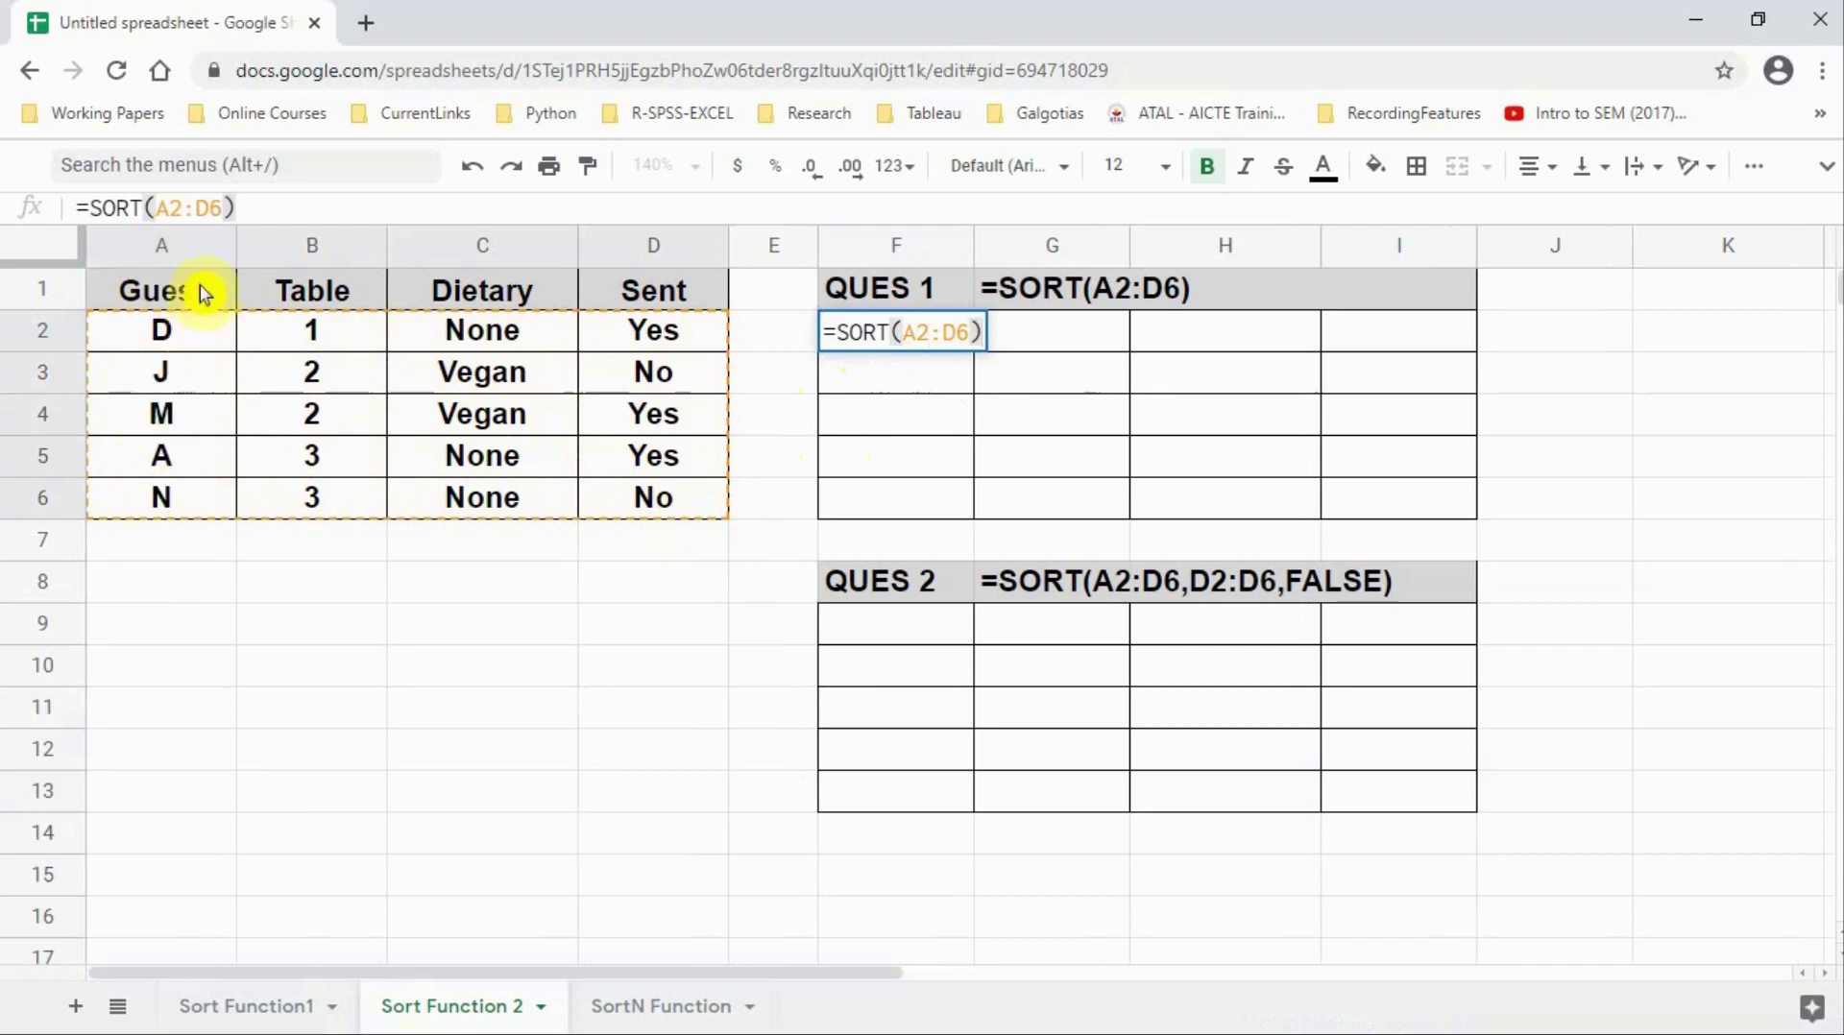
{"action": "key", "text": "Return"}
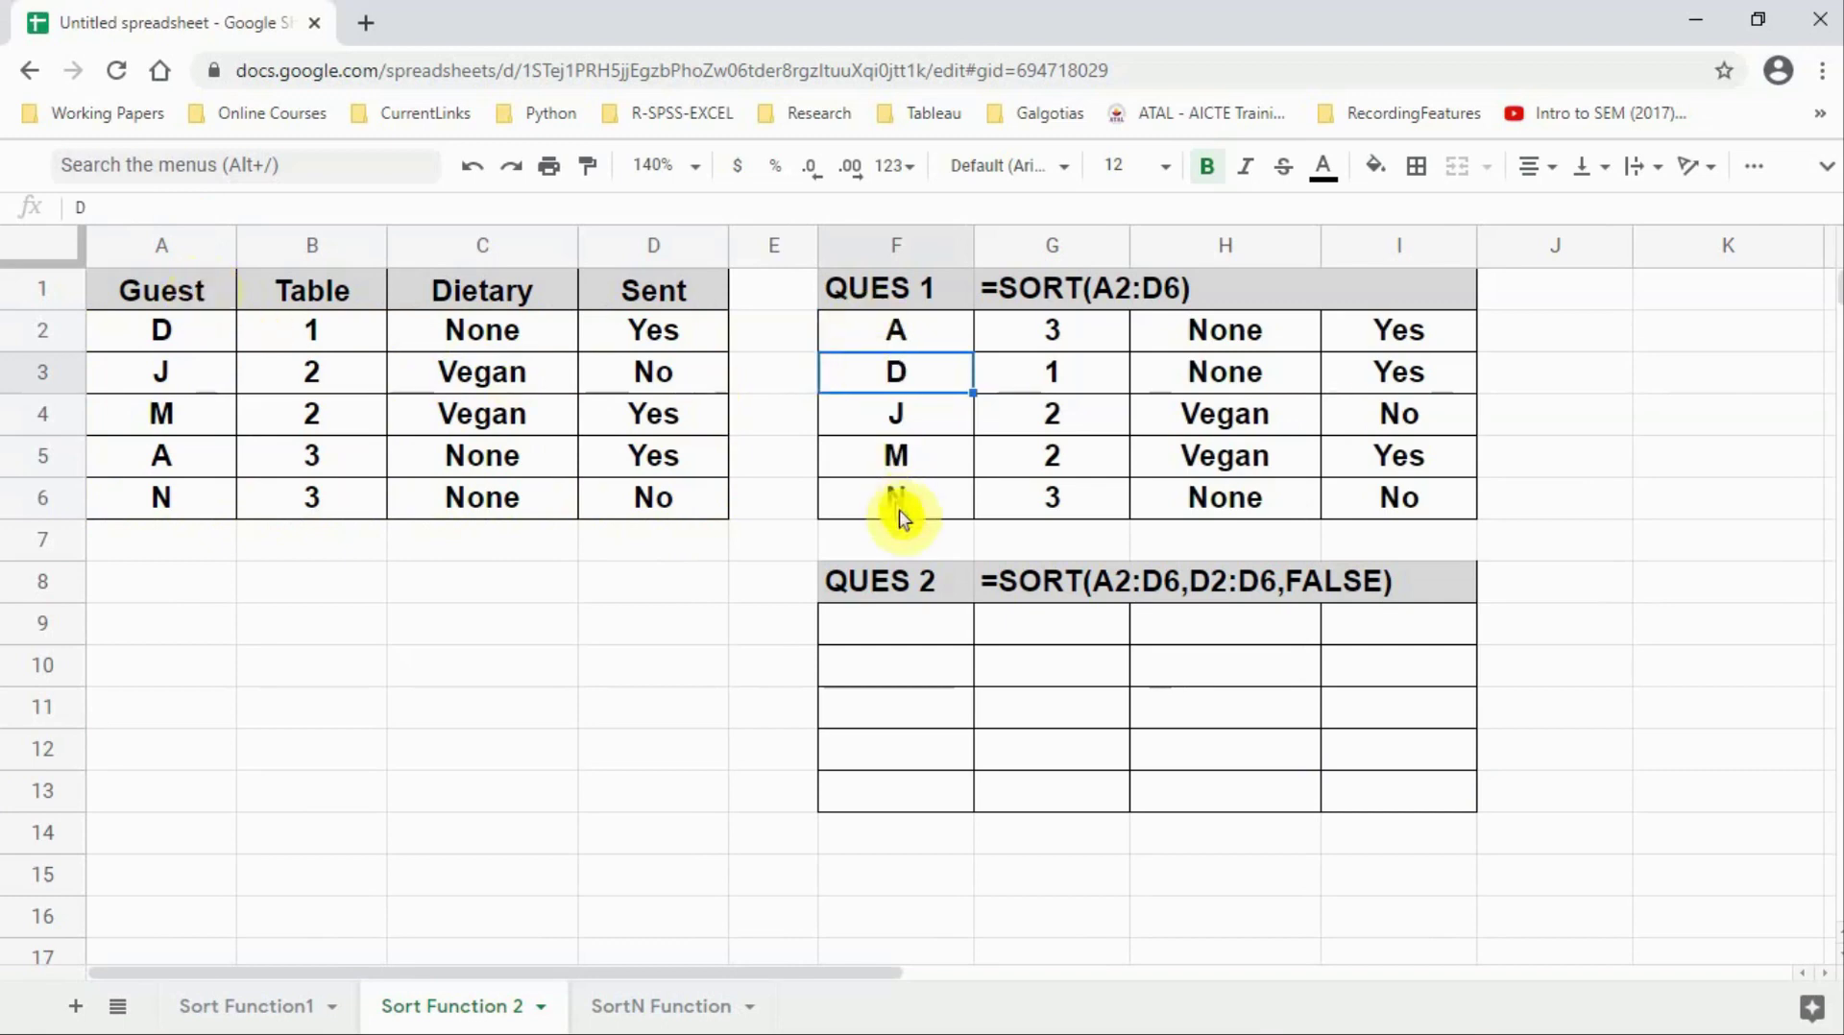
Step: Enter =SORT(A2:D6,D2:D6,FALSE) in F9 under QUES 2 to sort the guests descending by the Sent column
{"action": "left_click", "coordinate": [872, 630]}
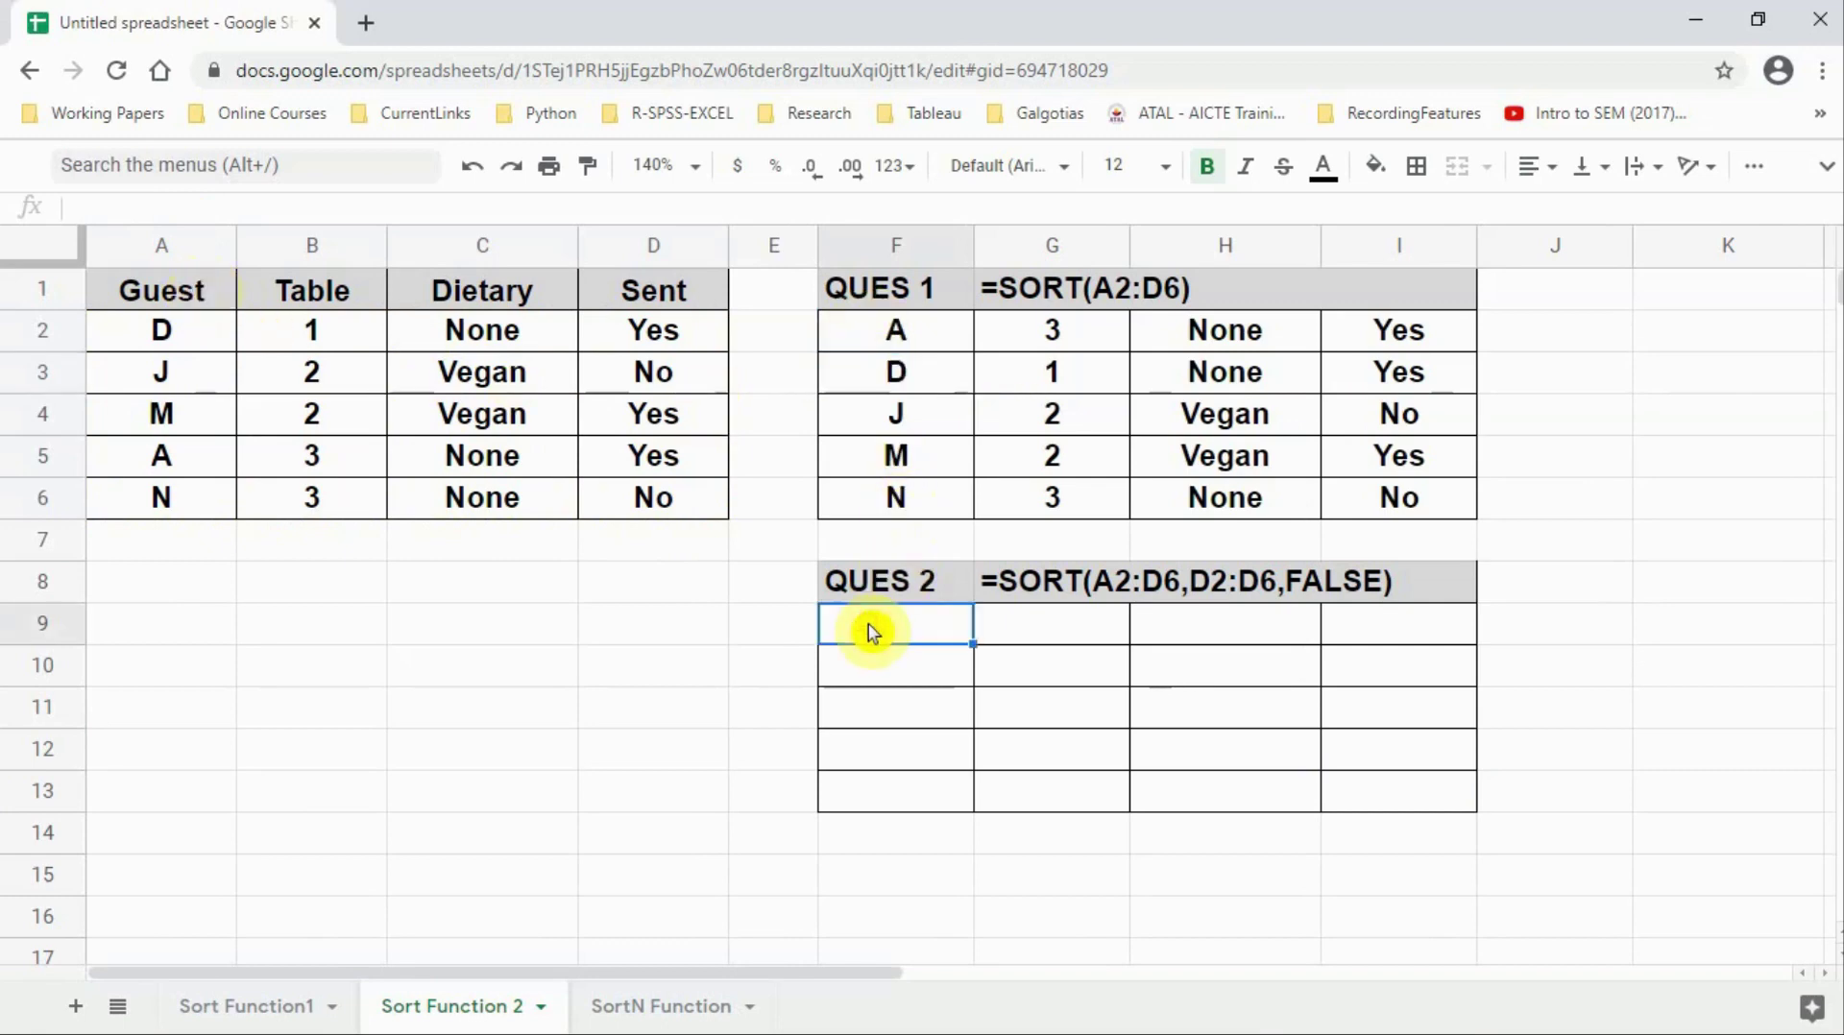
{"action": "type", "text": "=SORT("}
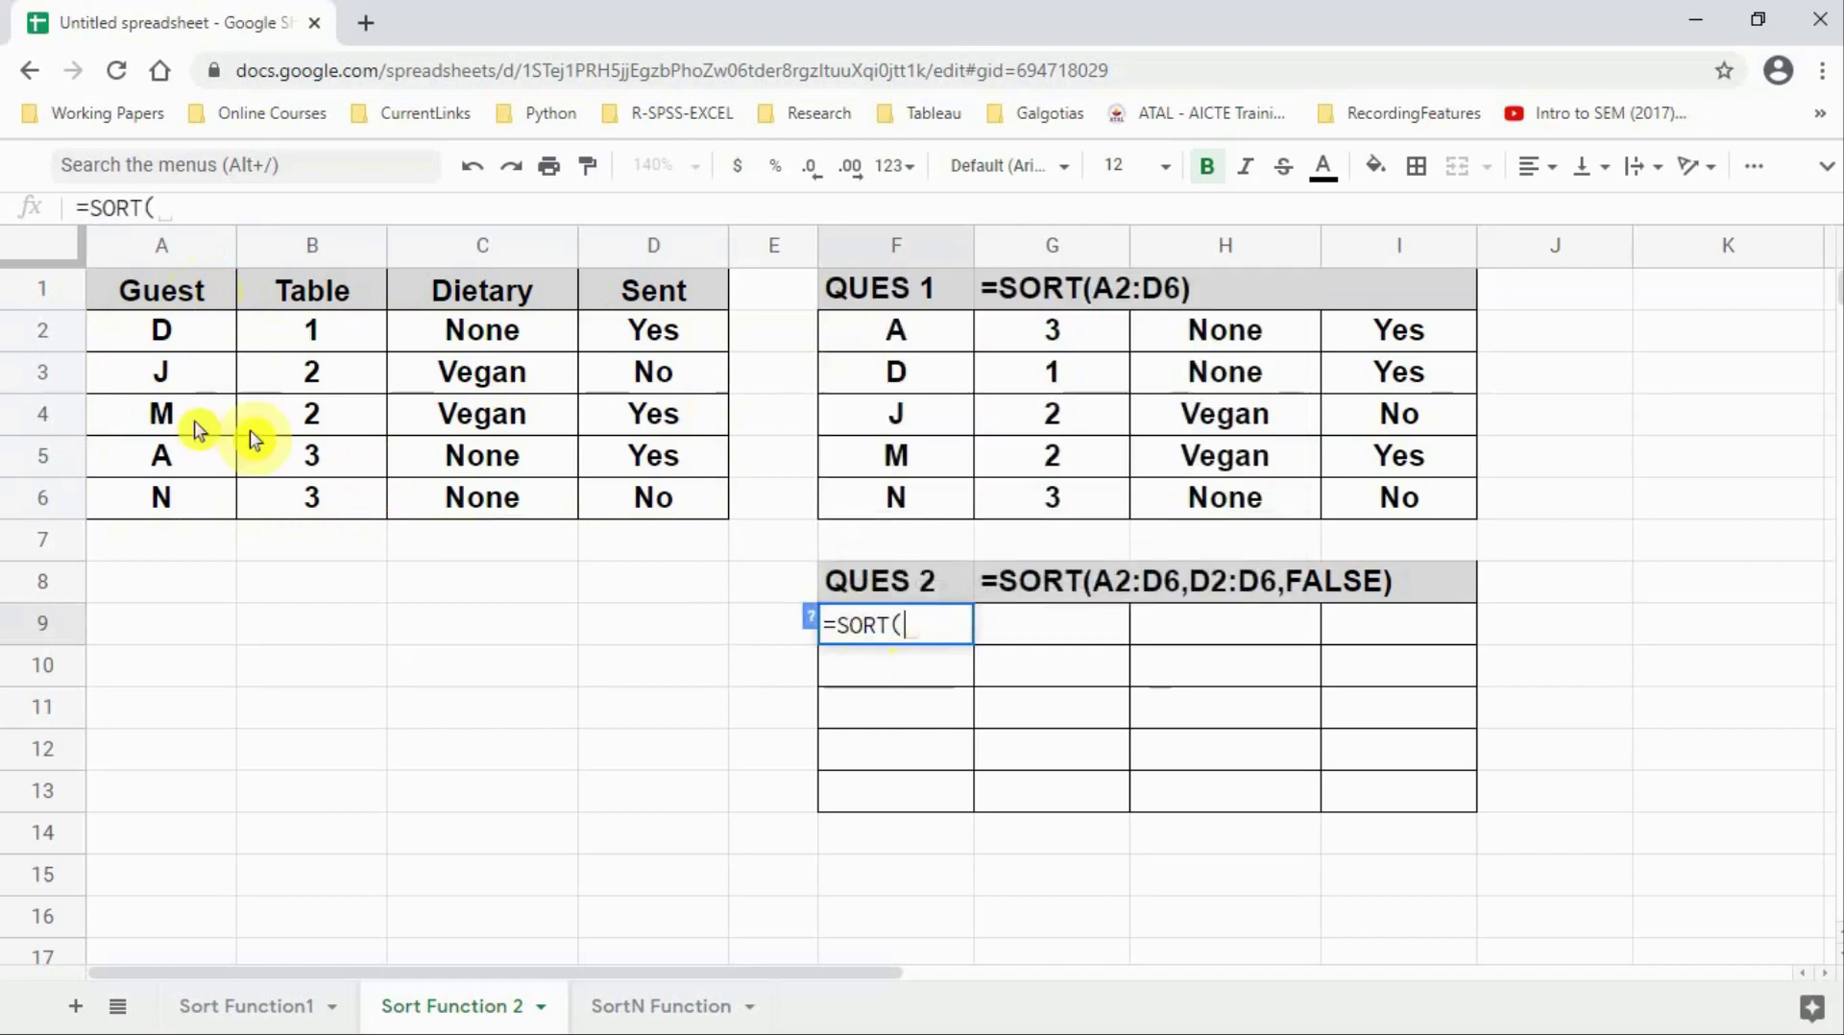
{"action": "left_click_drag", "start_coordinate": [154, 337], "coordinate": [687, 499]}
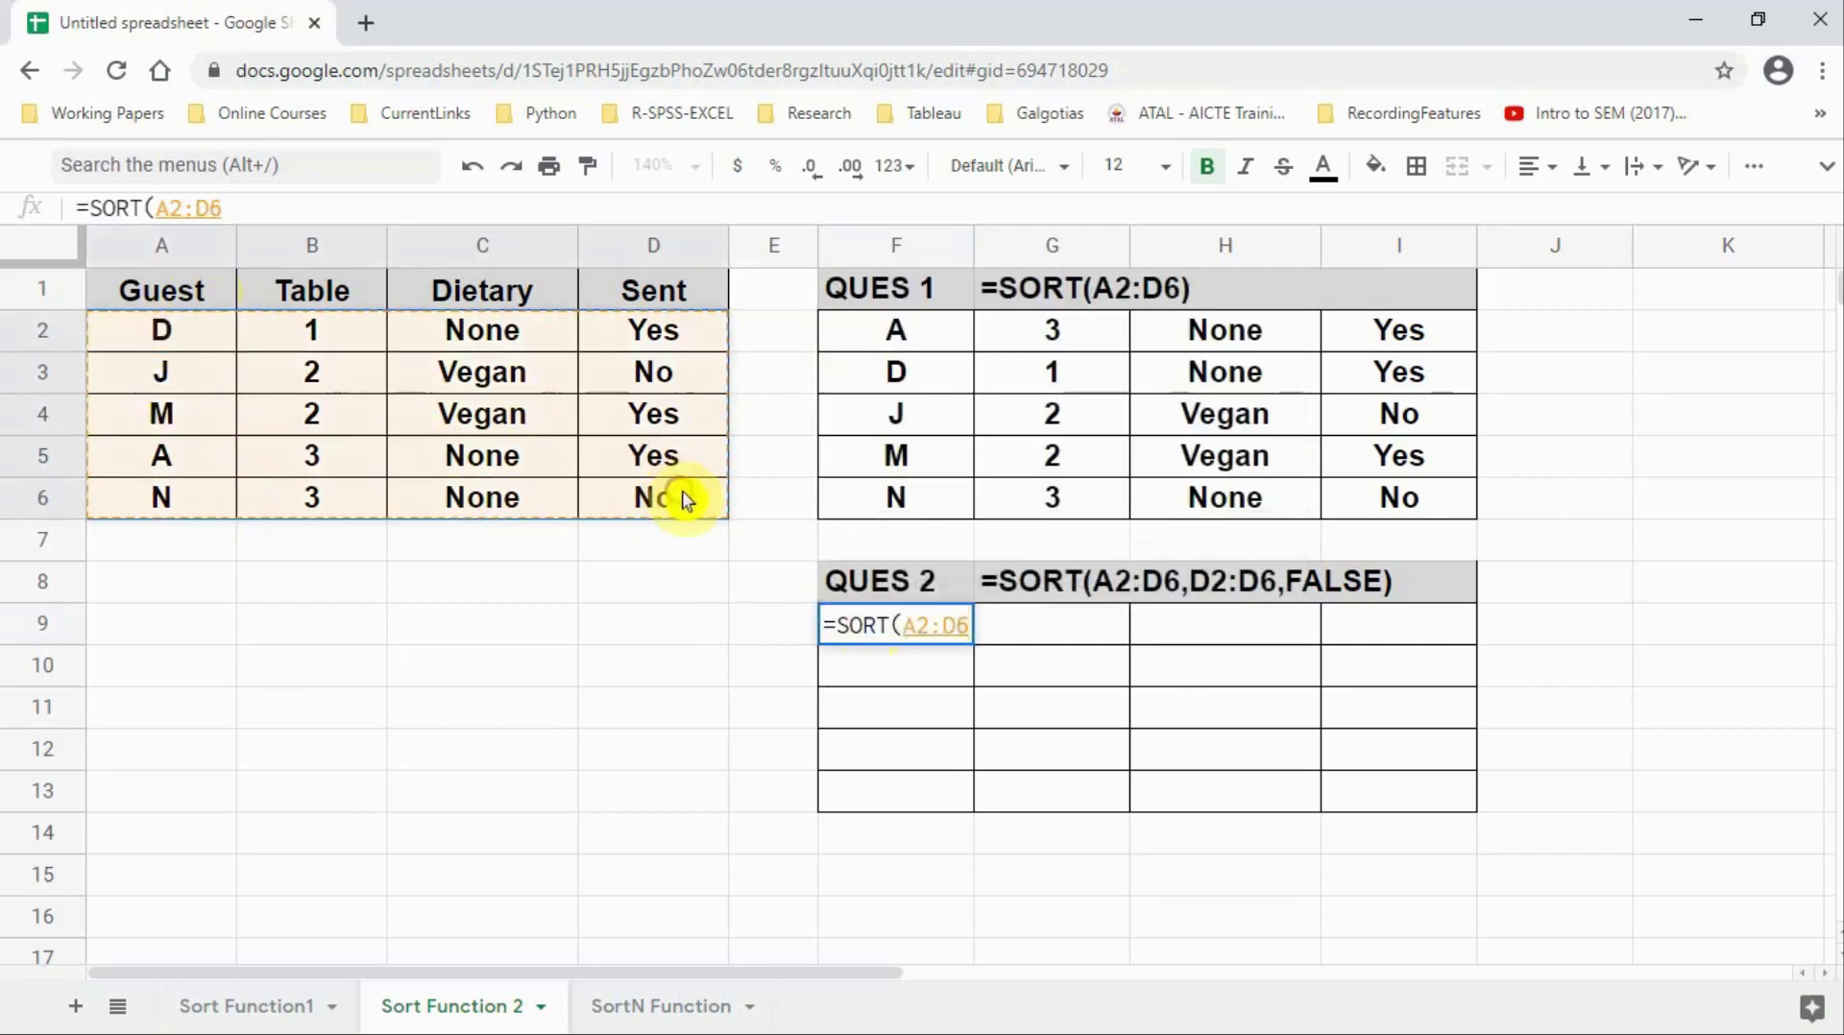
{"action": "type", "text": ","}
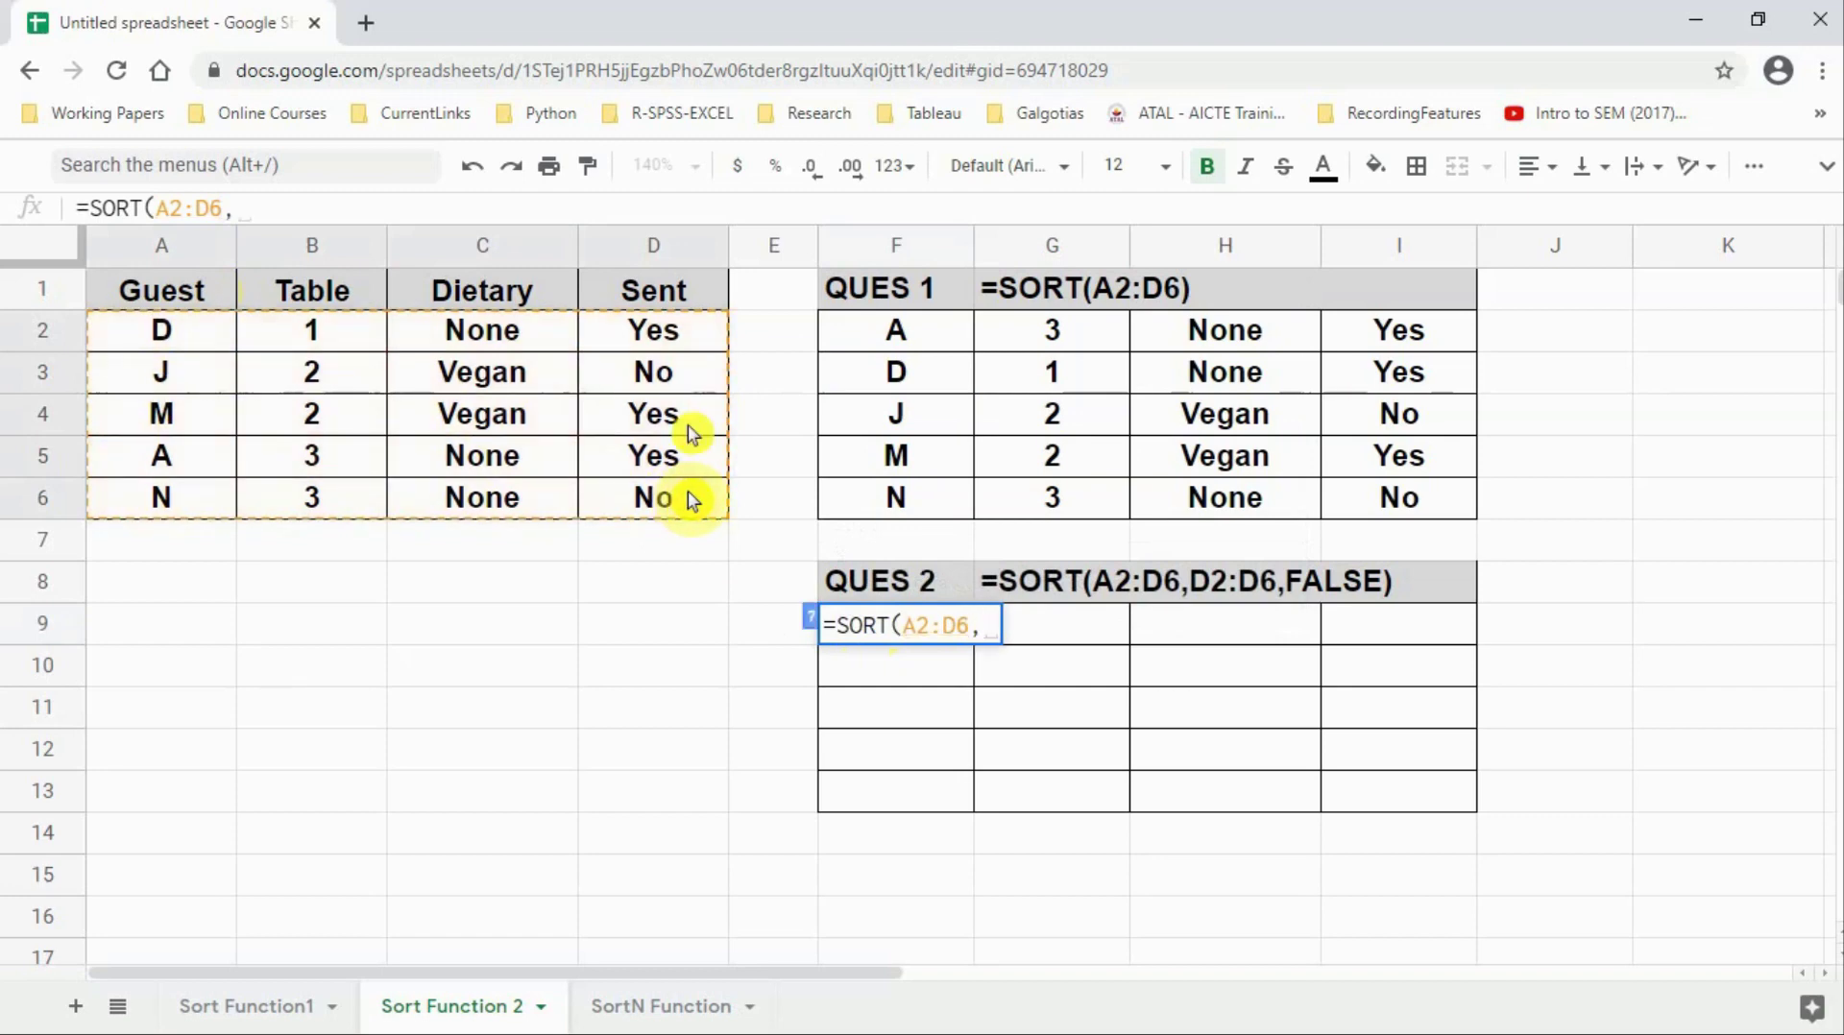
{"action": "left_click_drag", "start_coordinate": [640, 336], "coordinate": [638, 498]}
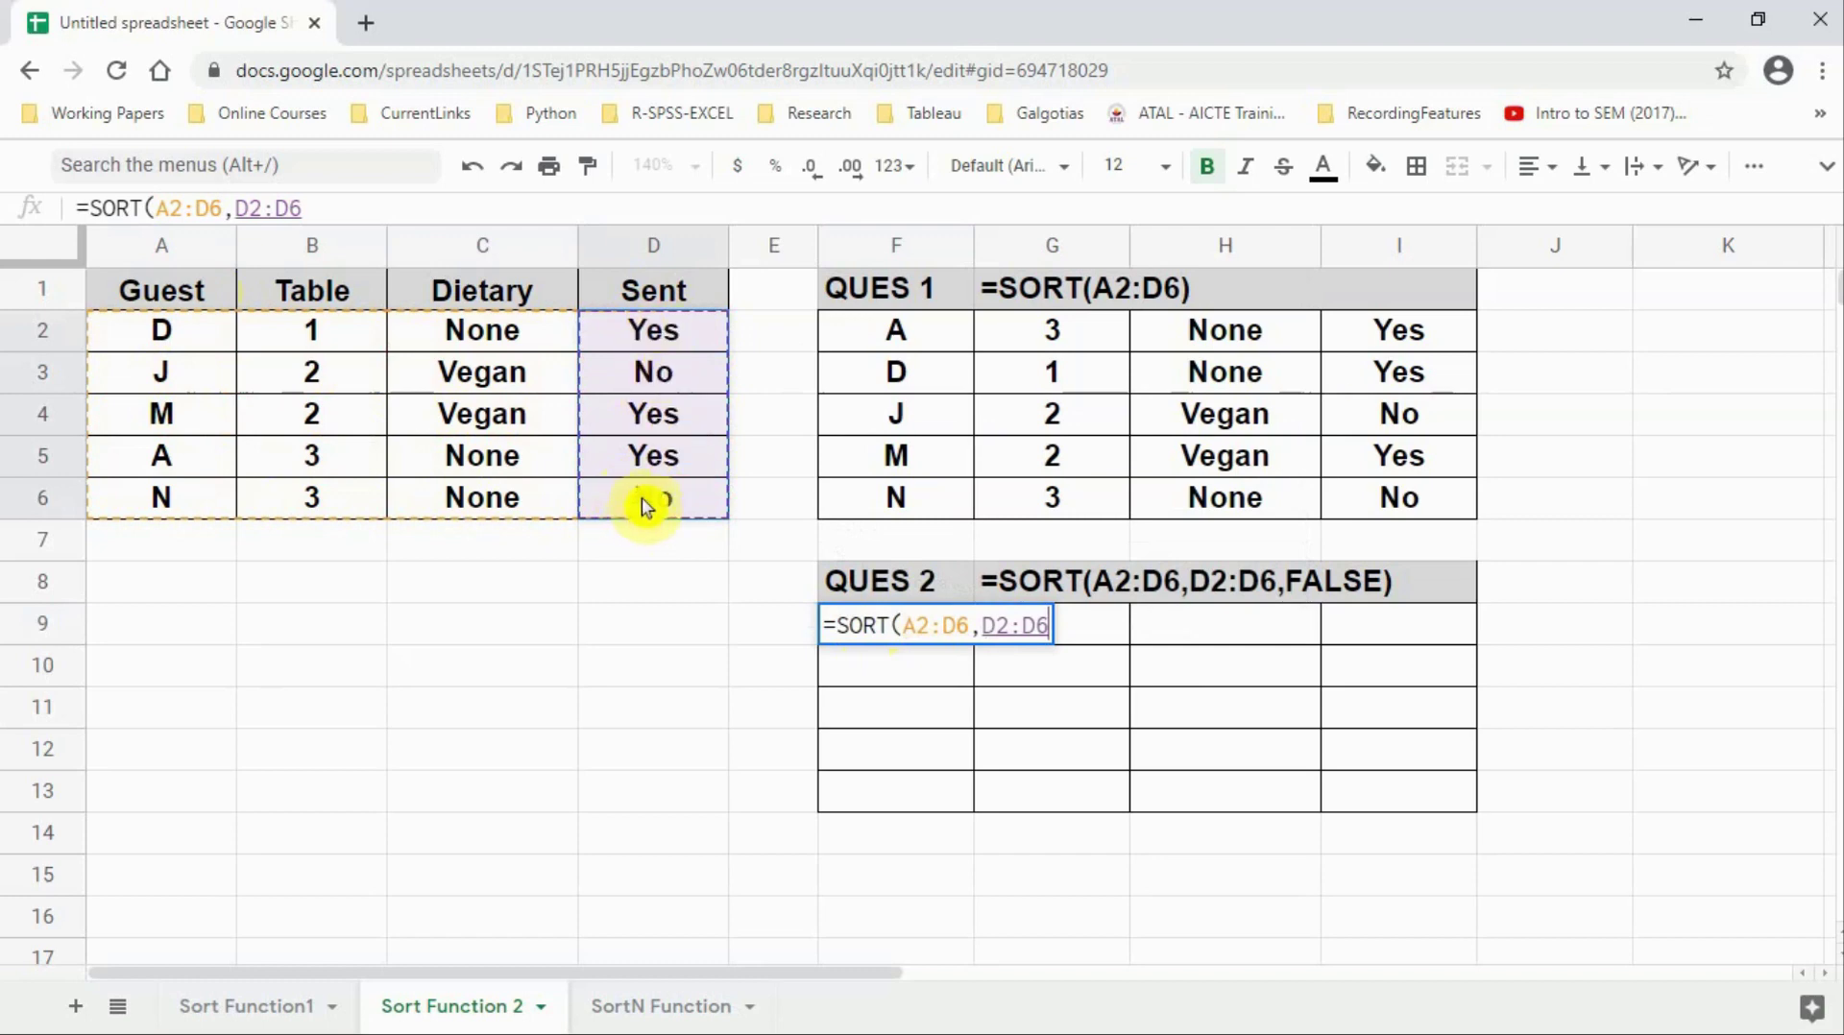
{"action": "type", "text": ","}
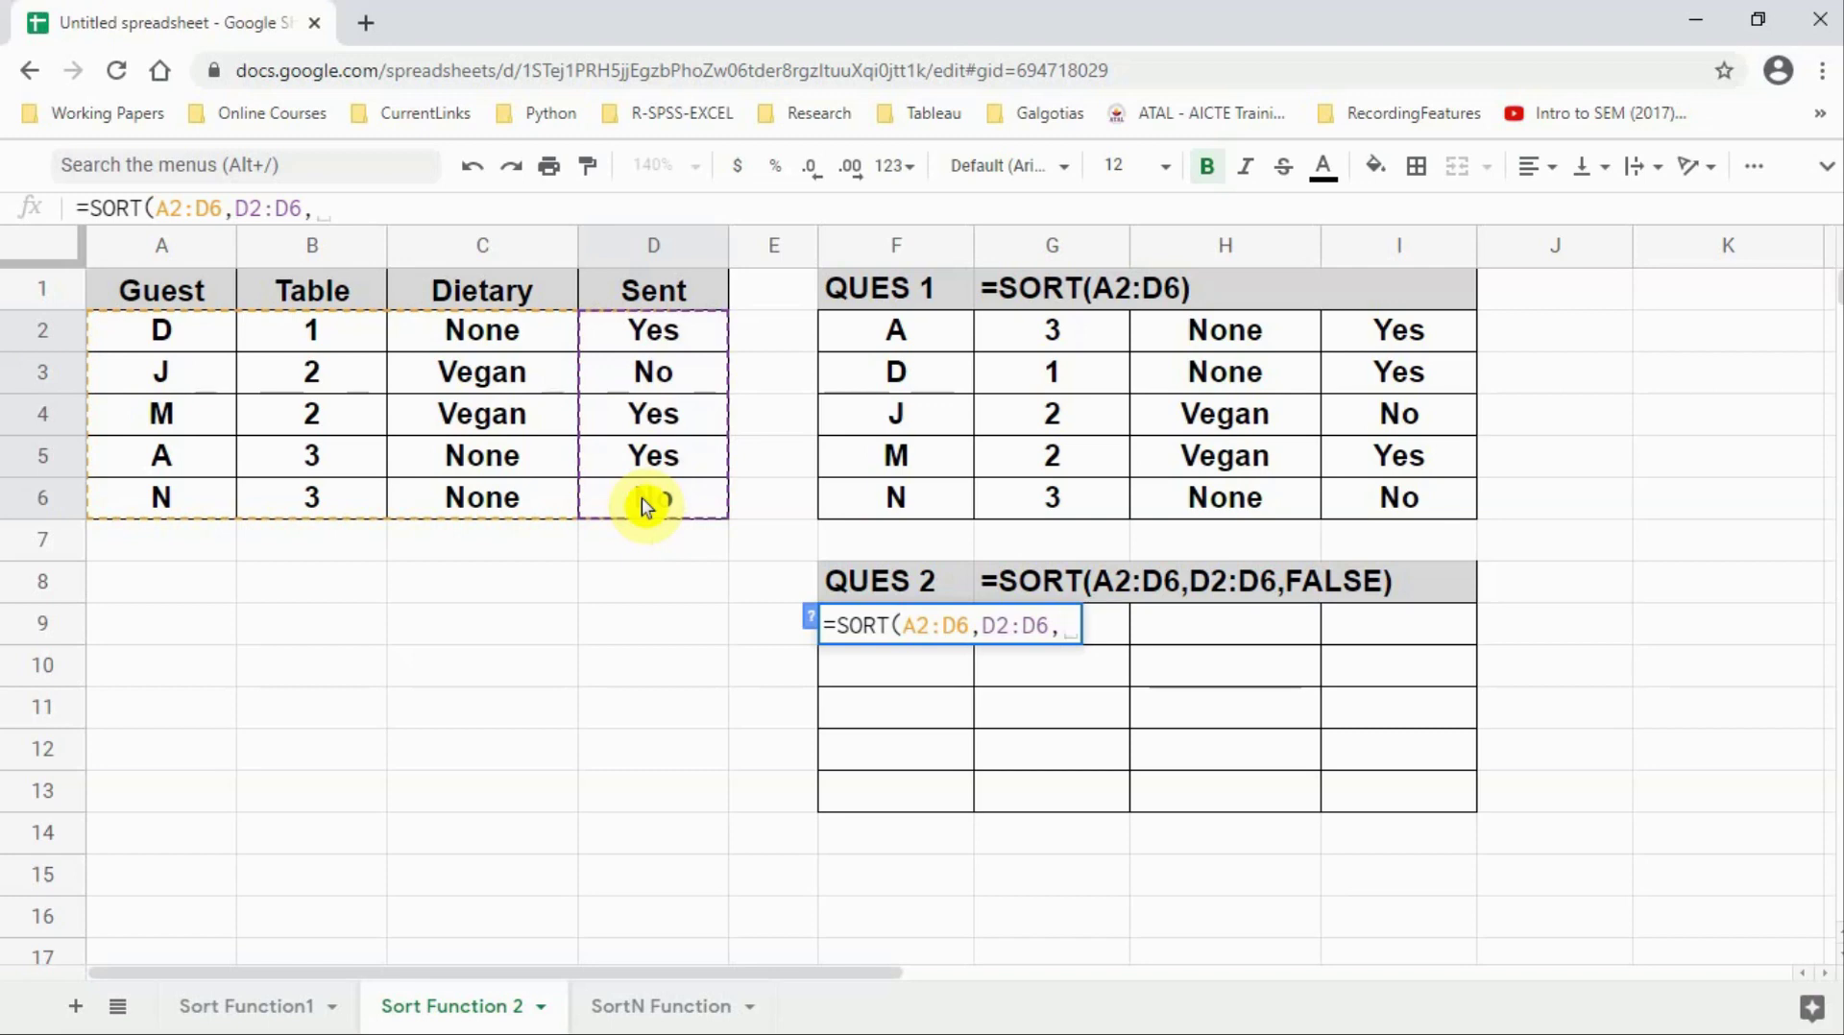
{"action": "type", "text": "FA"}
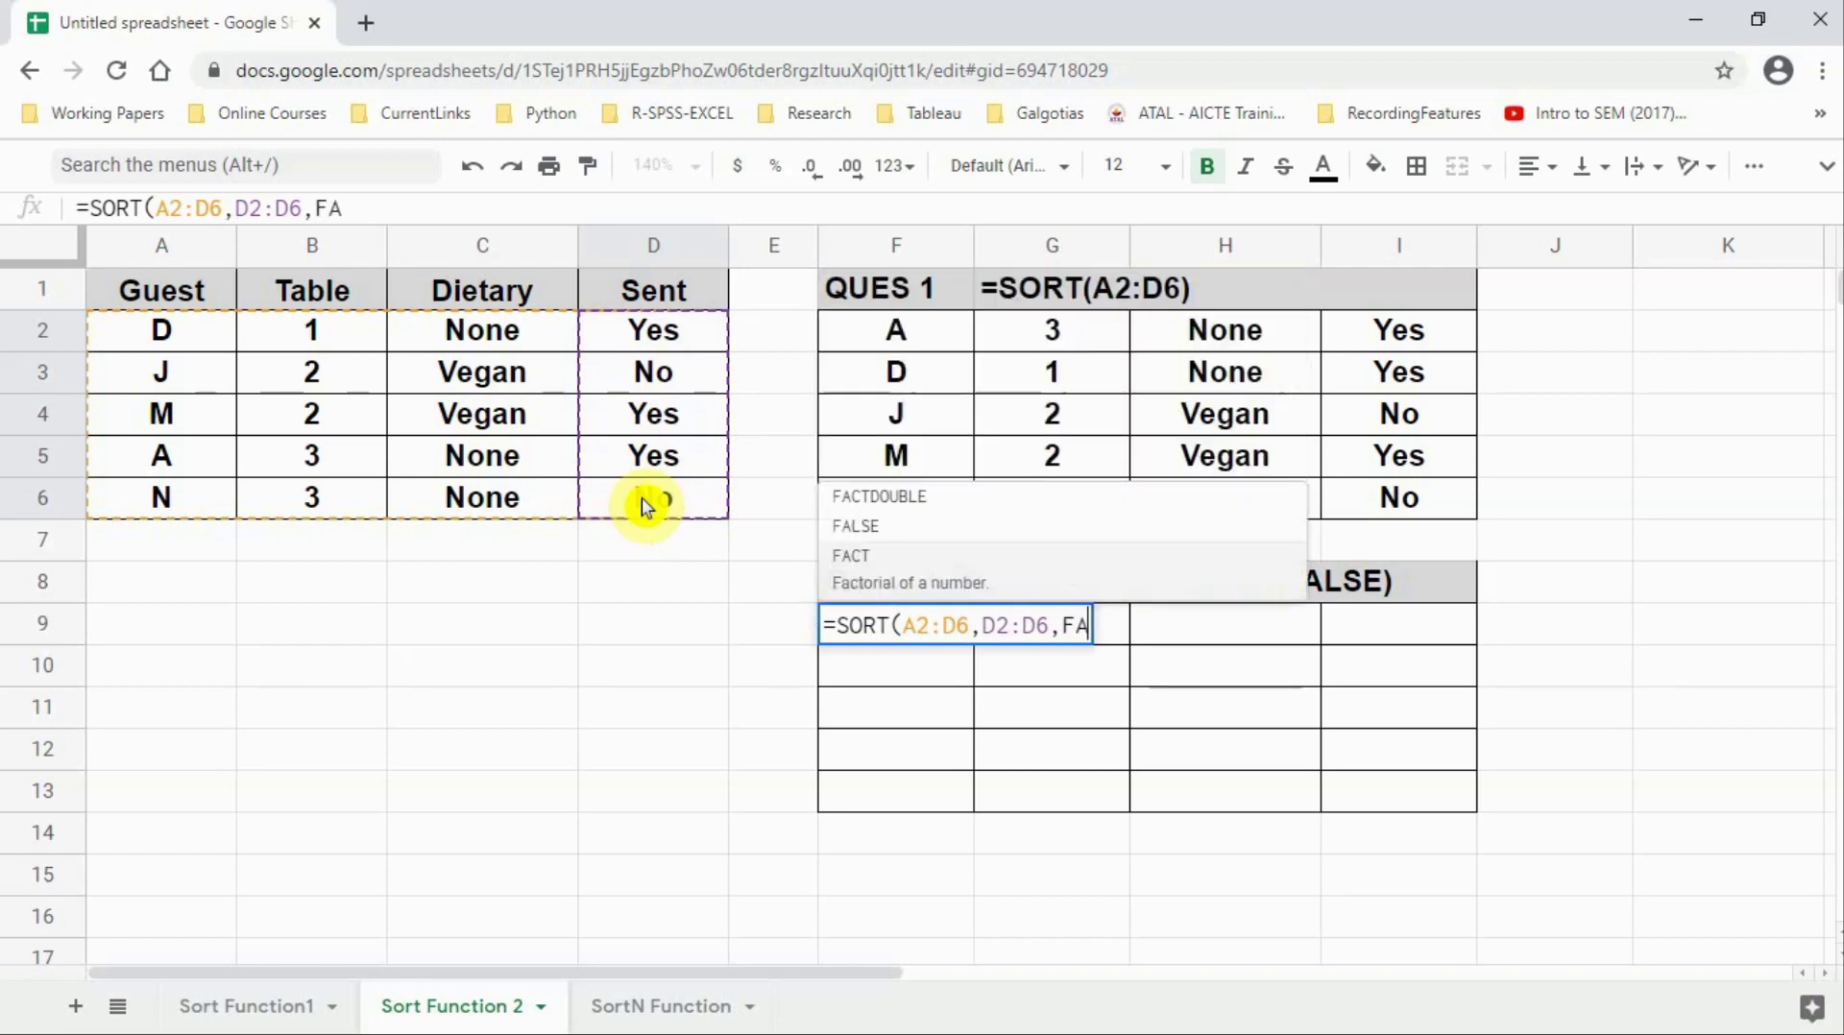
{"action": "type", "text": "LSE)"}
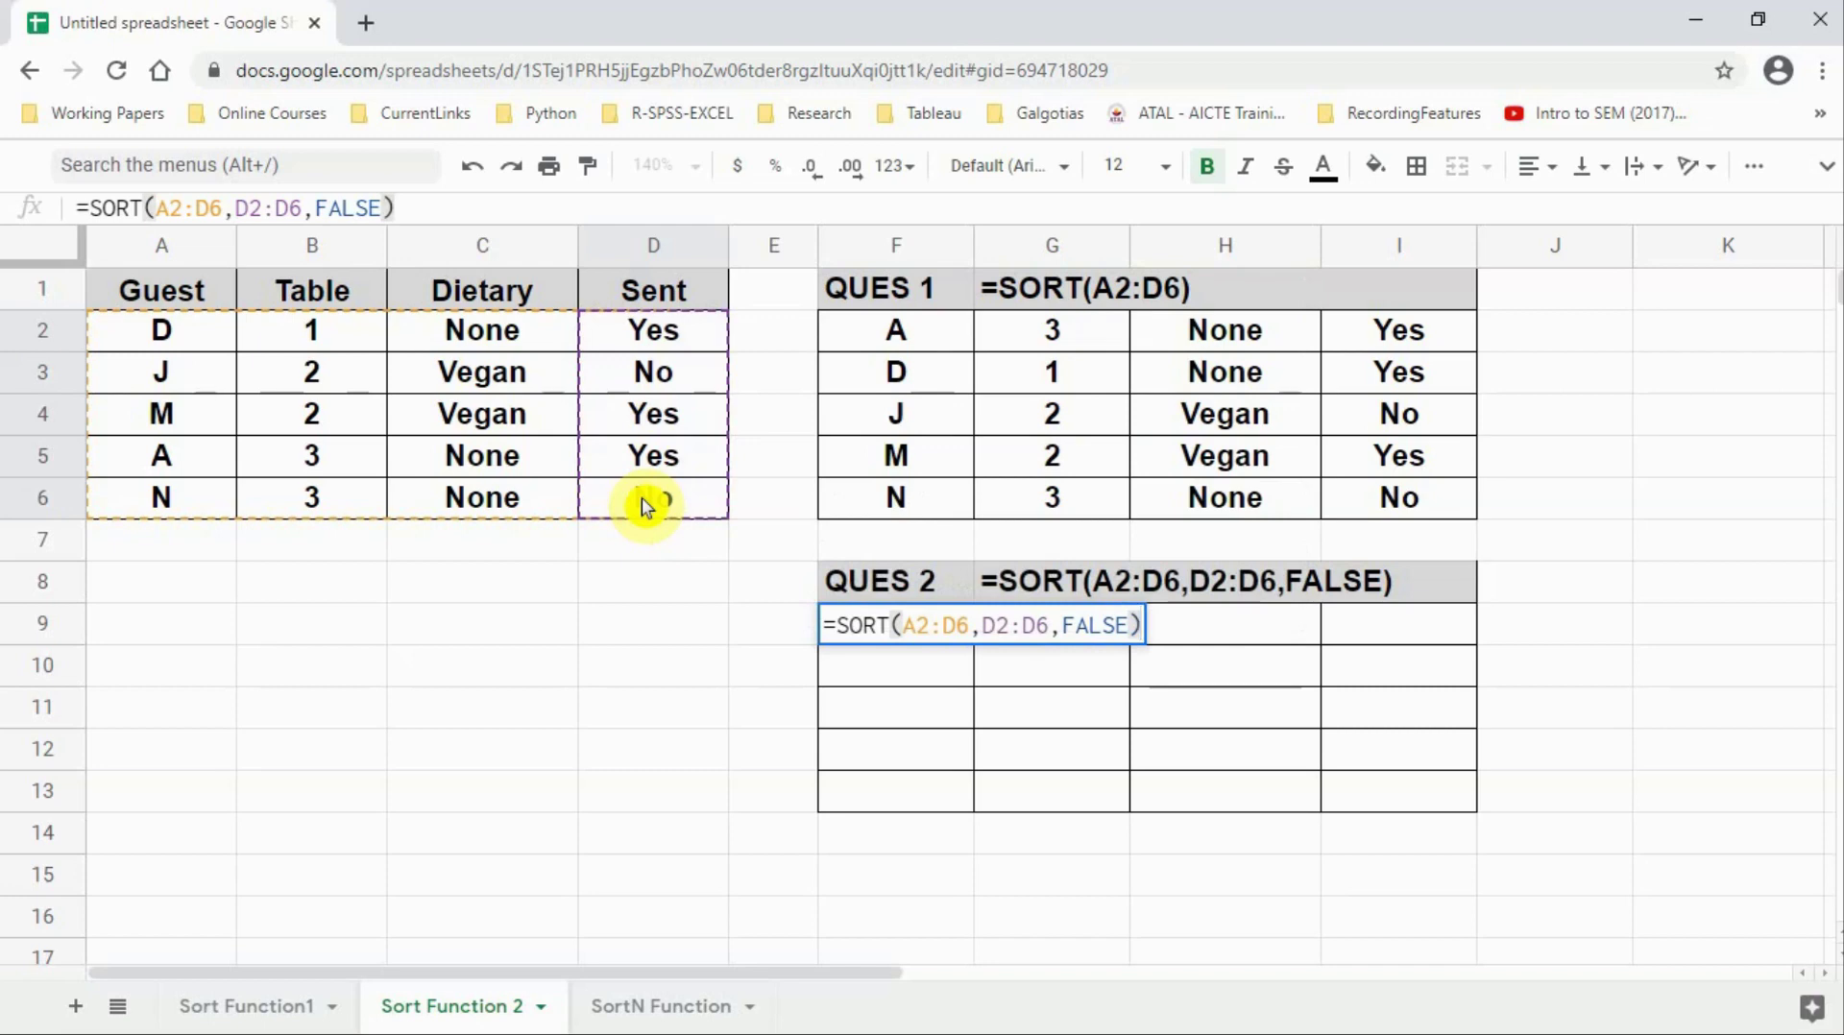
{"action": "key", "text": "Return"}
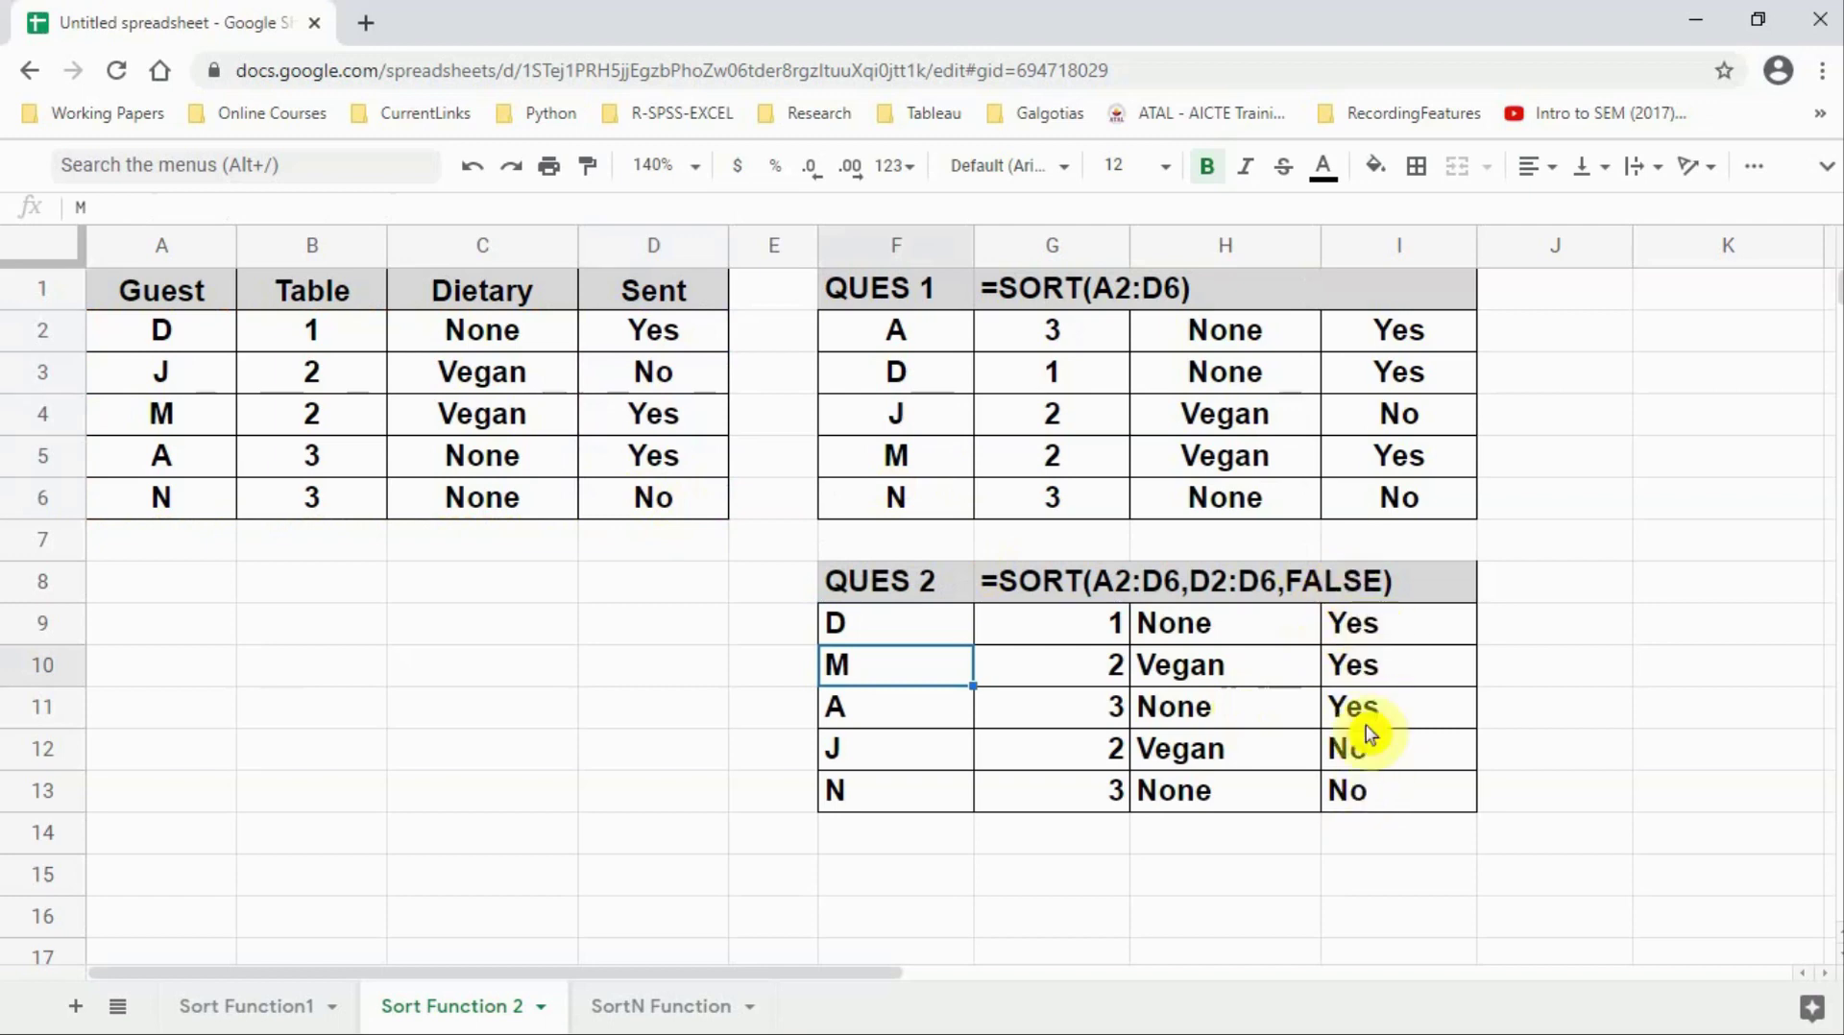
Step: On the SortN Function sheet, enter =SORTN(A2:C6,3) in E2 under QUES 1 to return three rows of the student table
{"action": "left_click", "coordinate": [673, 1008]}
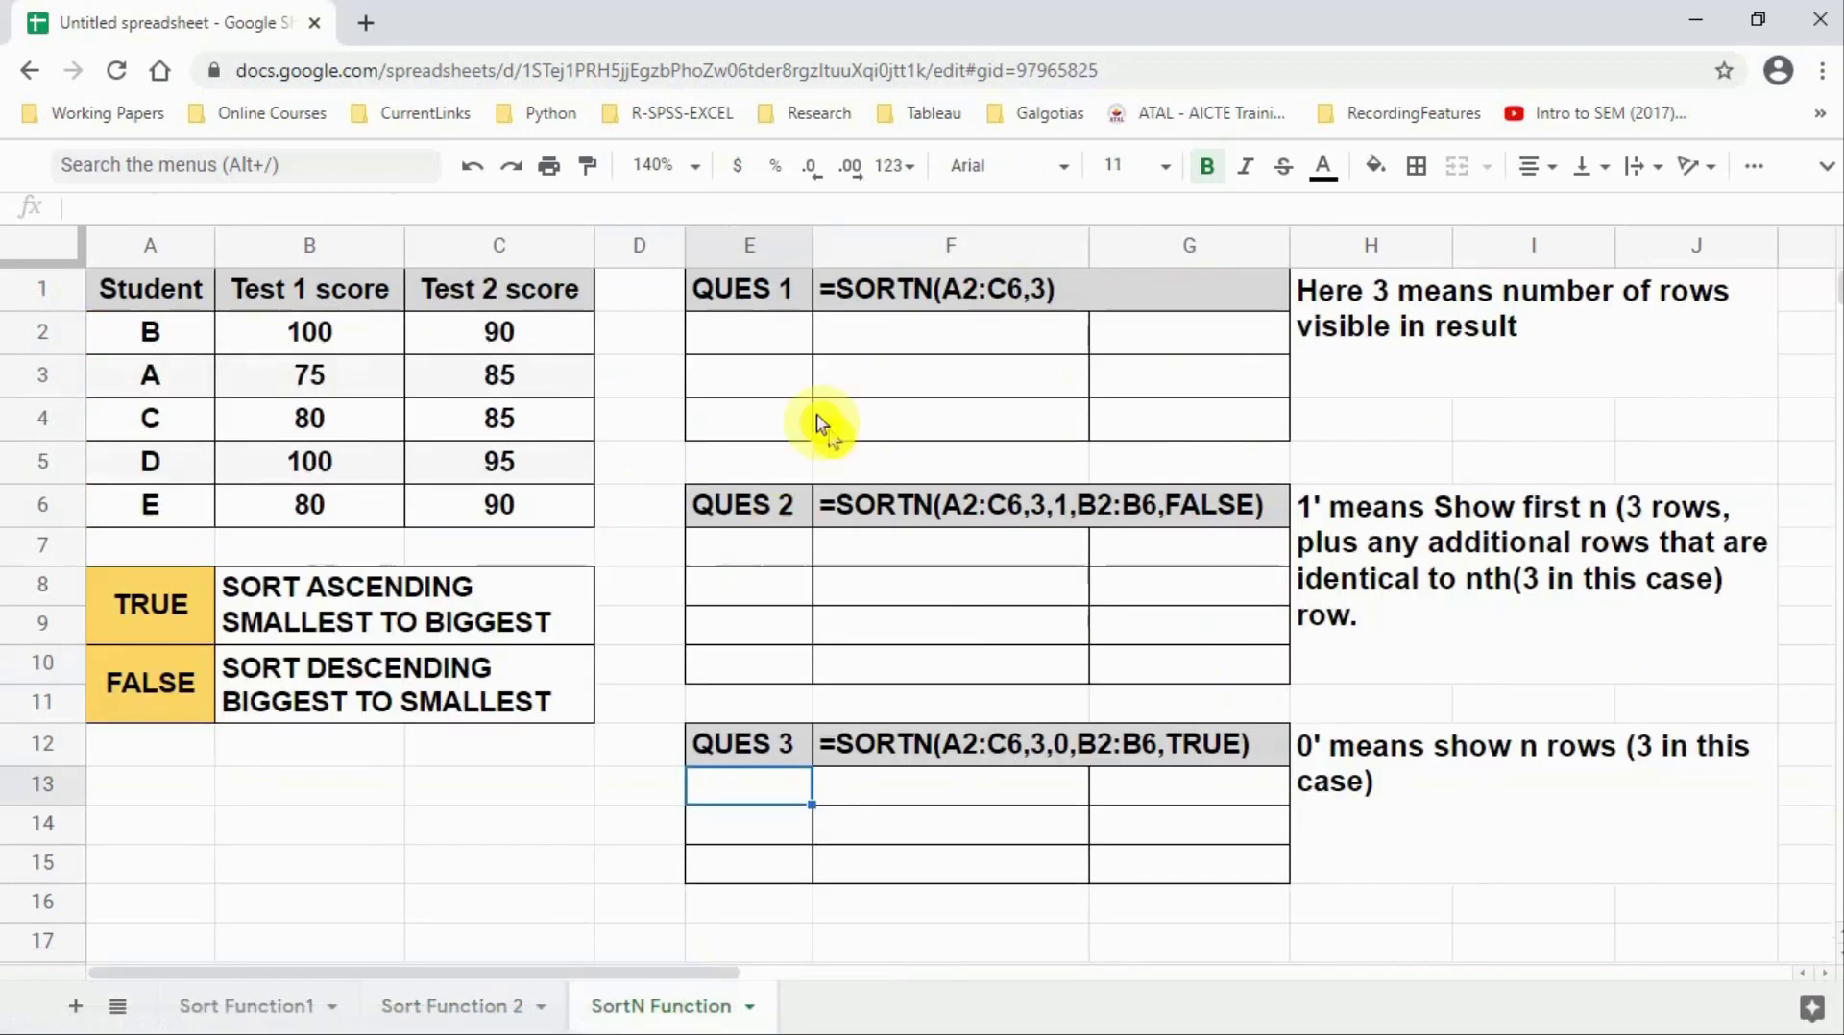
{"action": "left_click", "coordinate": [742, 346]}
{"action": "type", "text": "=SO"}
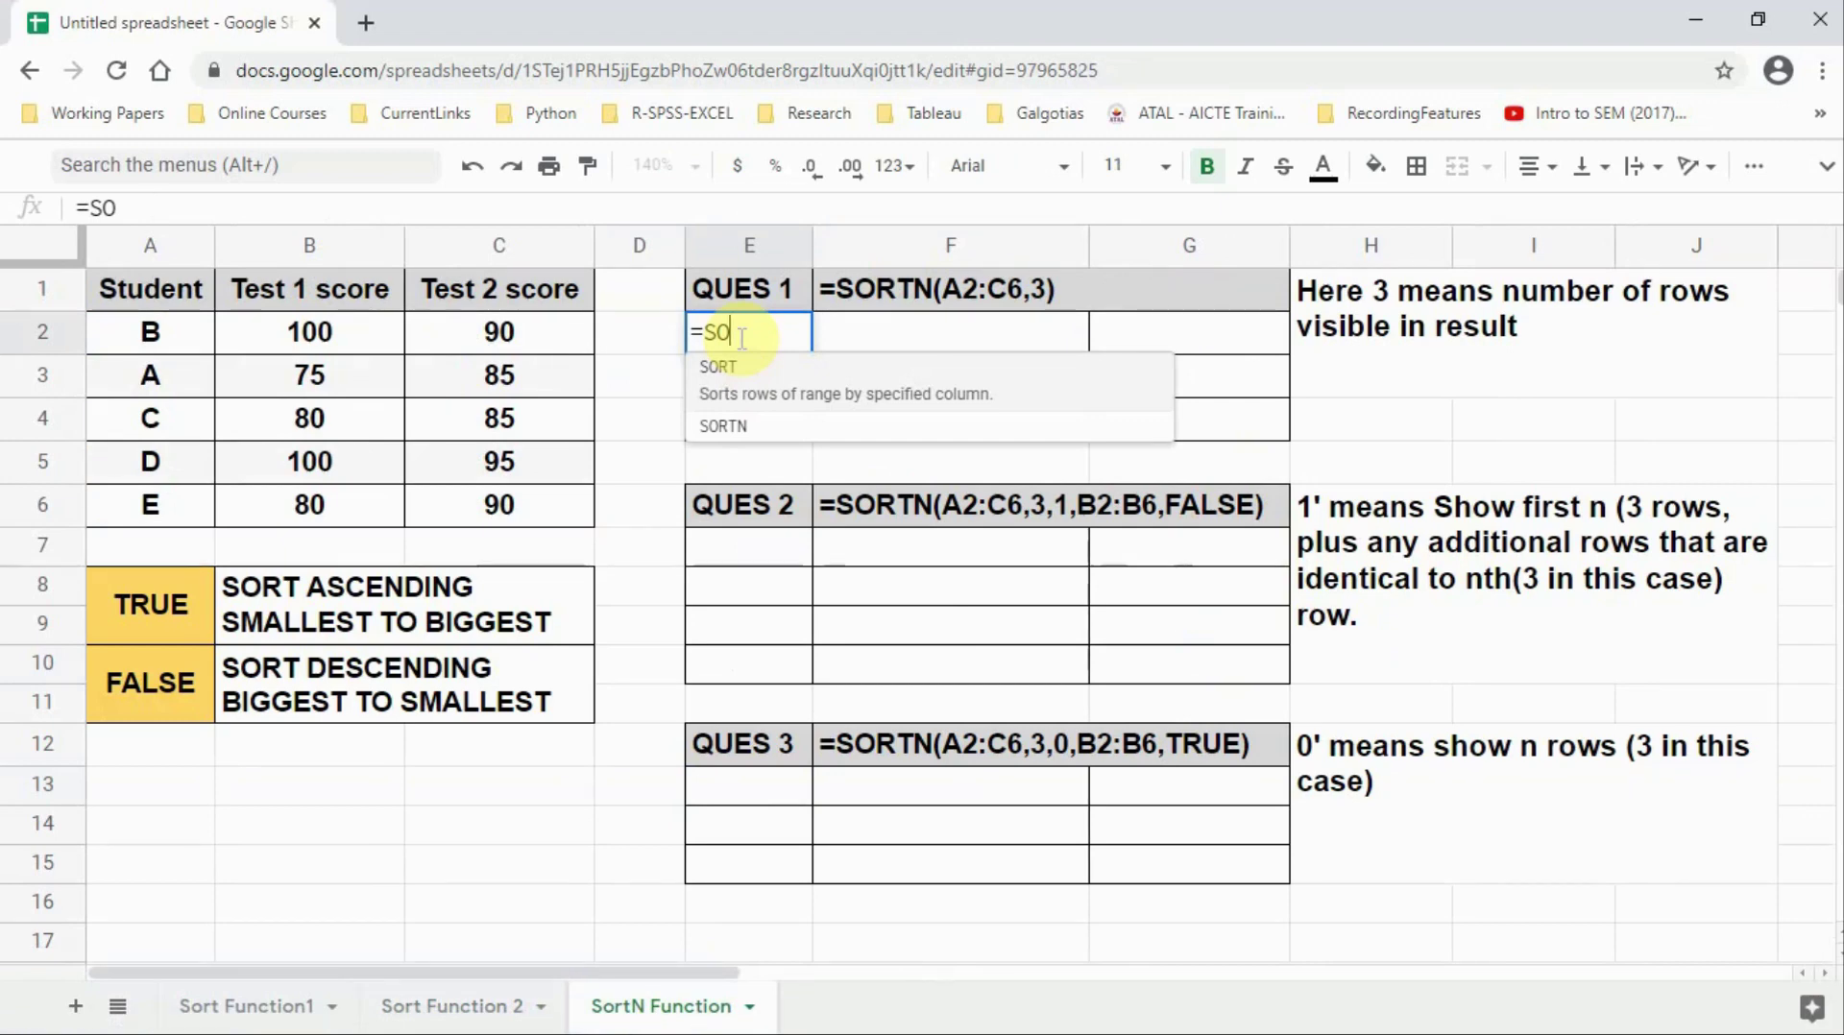
{"action": "key", "text": "BackSpace"}
{"action": "type", "text": "ORTN("}
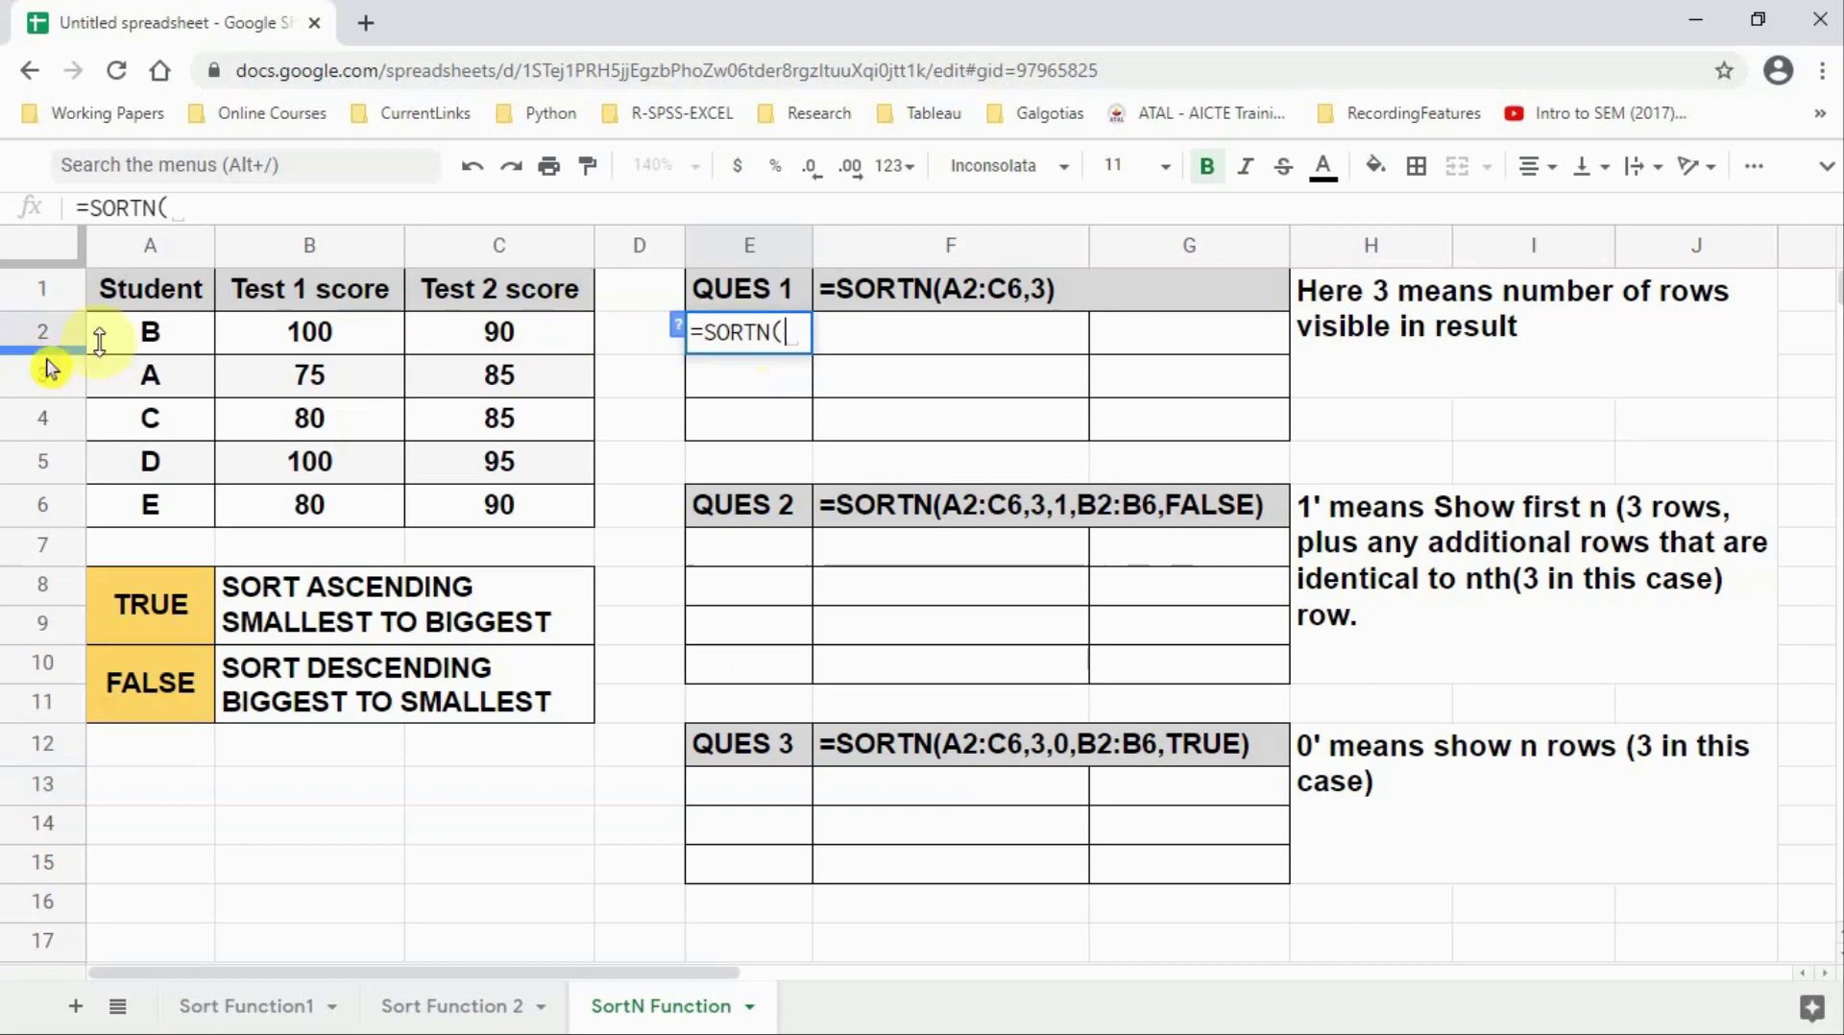
{"action": "left_click_drag", "start_coordinate": [99, 329], "coordinate": [486, 507]}
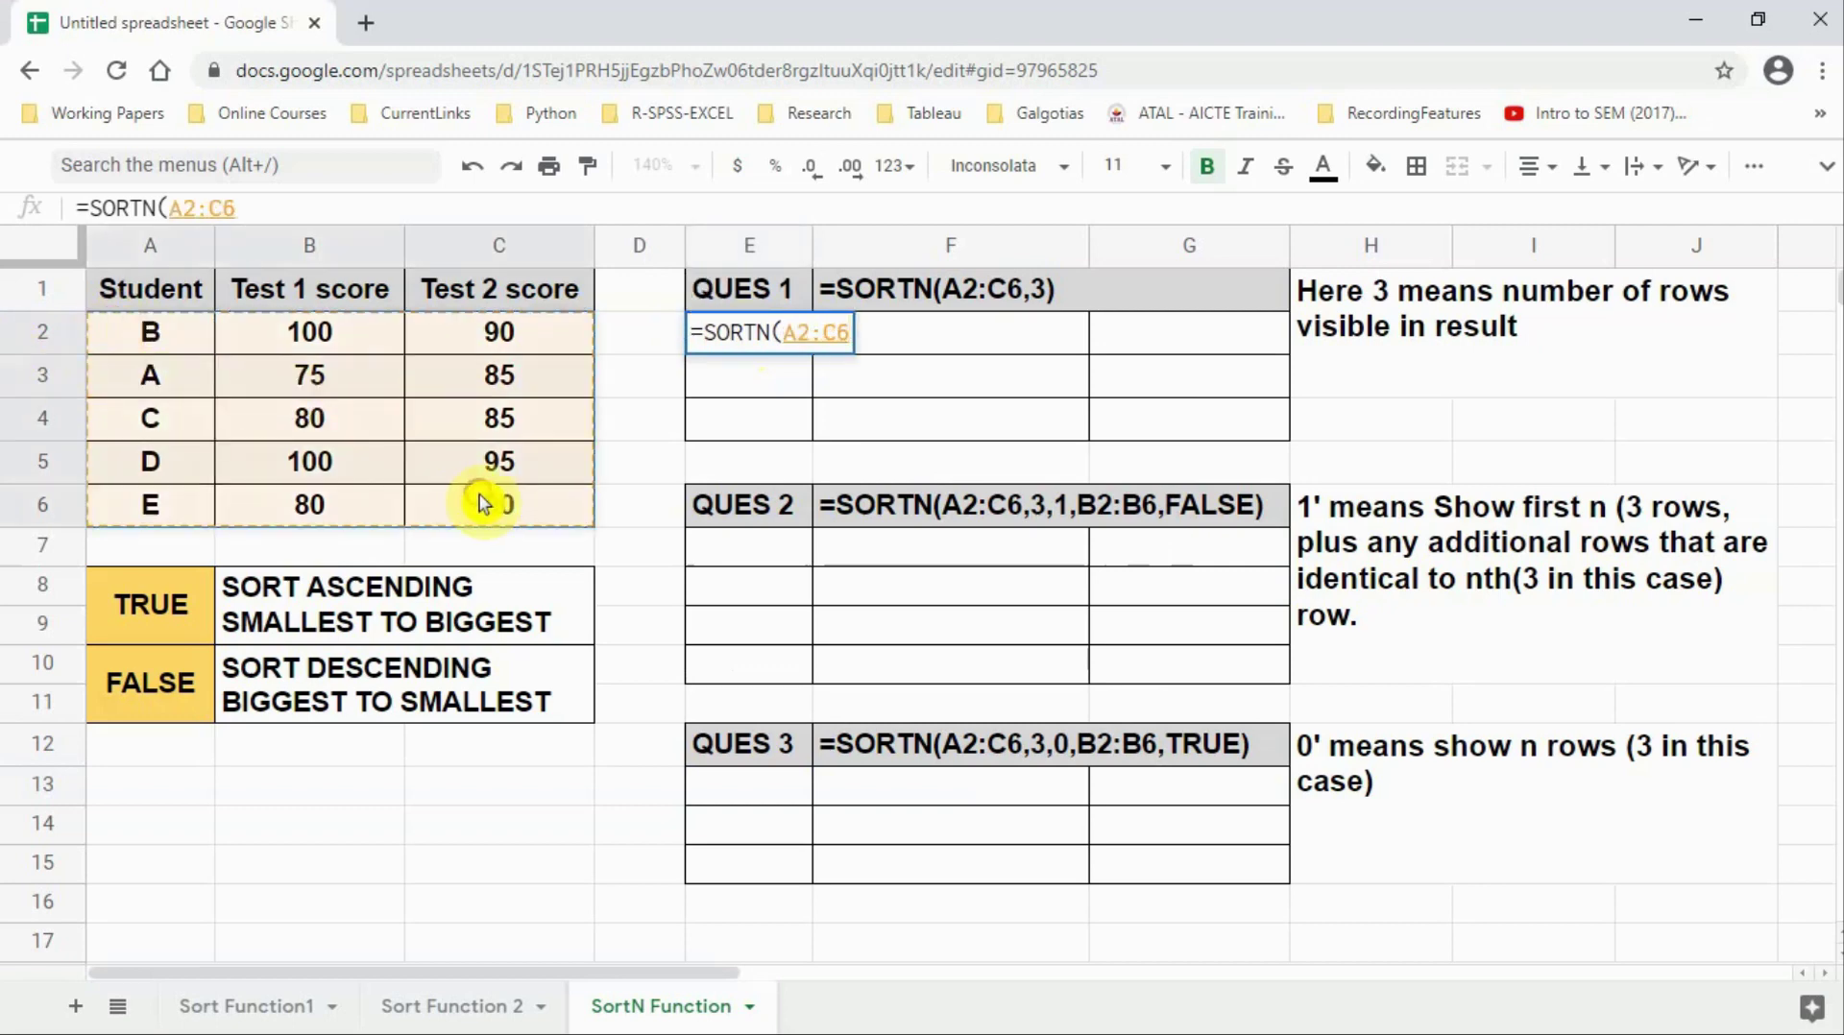
{"action": "type", "text": ",3)"}
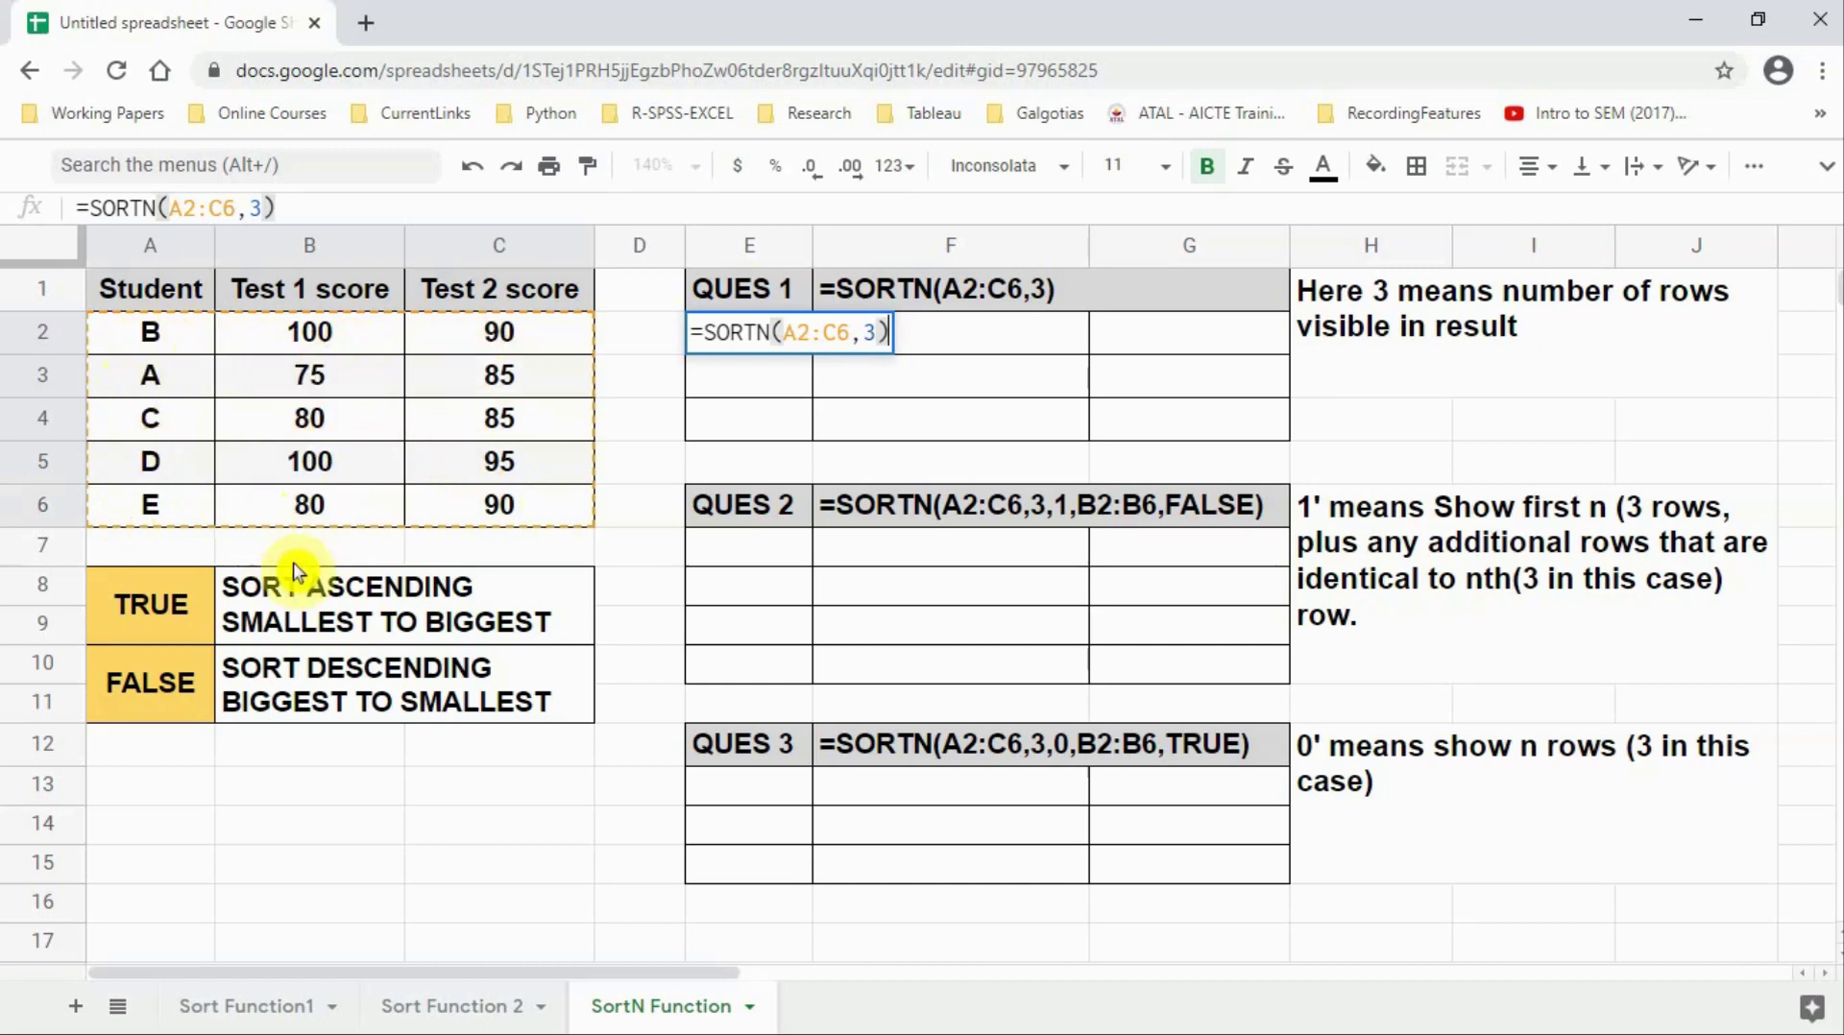
{"action": "key", "text": "Return"}
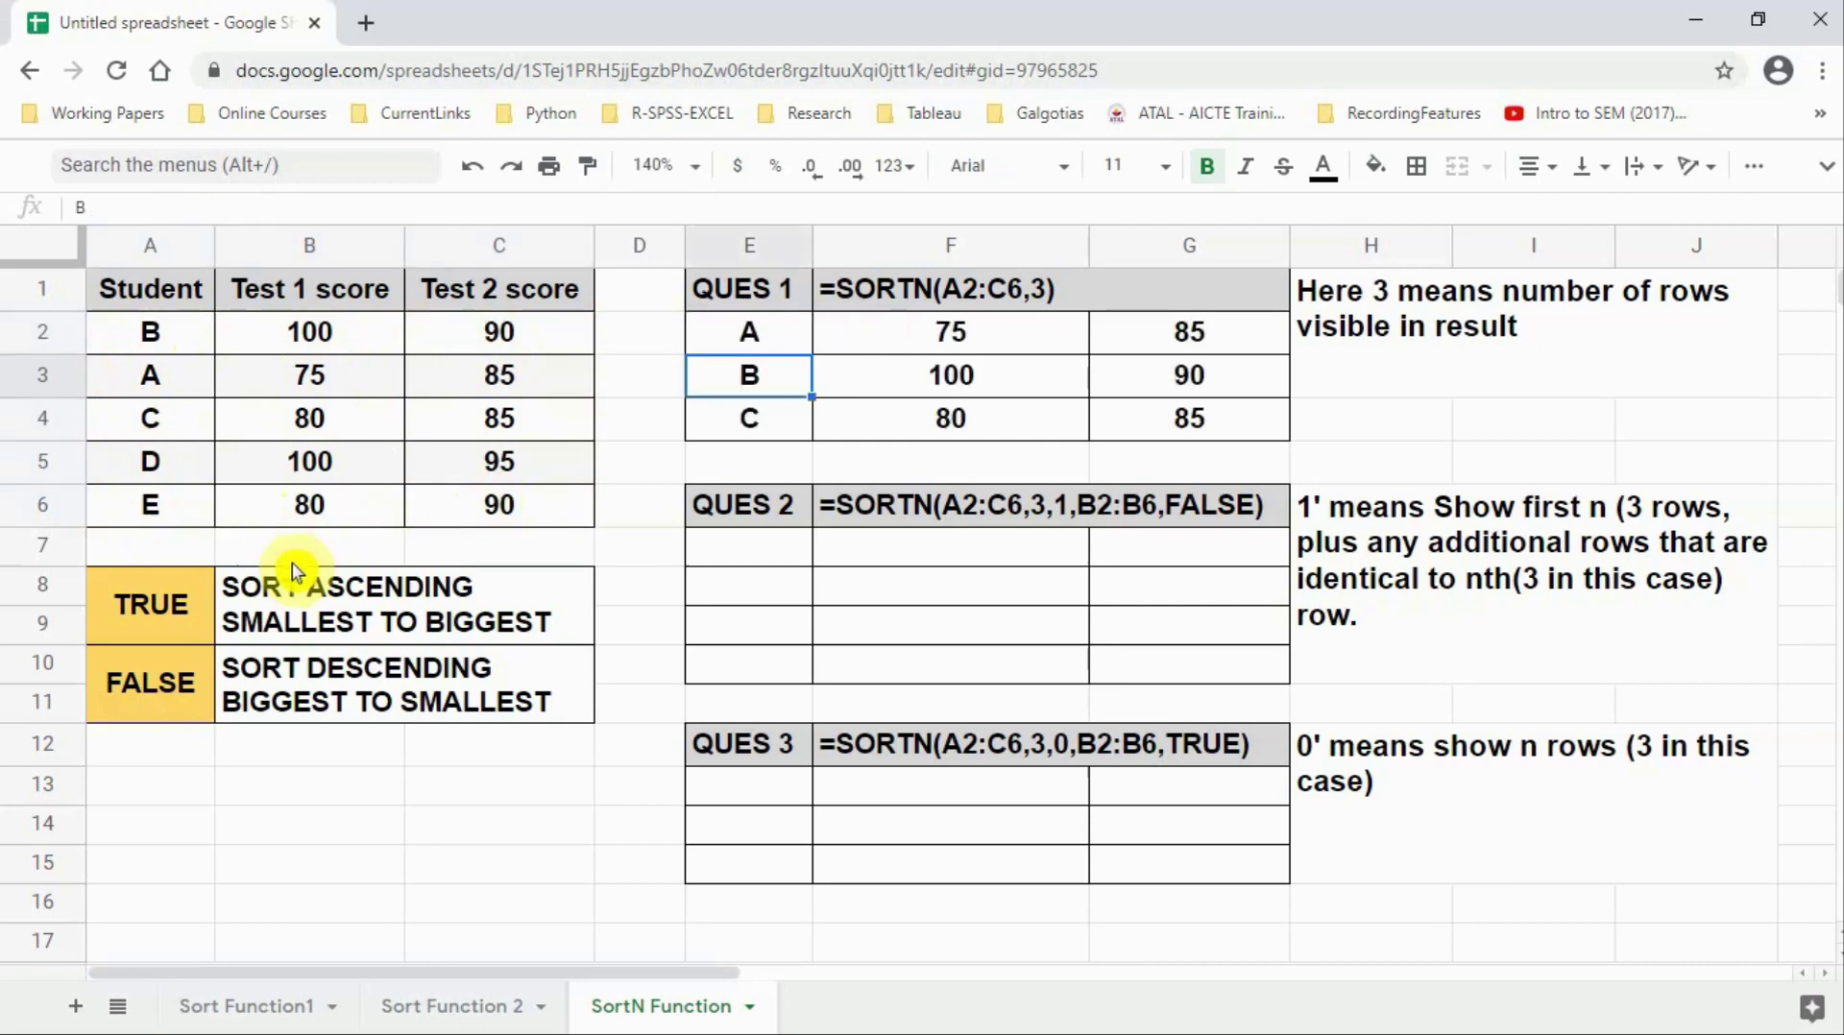
{"action": "key", "text": "ctrl+alt+d"}
{"action": "left_click_drag", "start_coordinate": [185, 386], "coordinate": [349, 325]}
{"action": "left_click_drag", "start_coordinate": [418, 246], "coordinate": [432, 309]}
{"action": "mouse_move", "coordinate": [188, 312]}
{"action": "left_mouse_down"}
{"action": "mouse_move", "coordinate": [398, 192]}
{"action": "mouse_move", "coordinate": [437, 144]}
{"action": "mouse_move", "coordinate": [463, 190]}
{"action": "left_mouse_up"}
{"action": "mouse_move", "coordinate": [195, 420]}
{"action": "left_mouse_down"}
{"action": "mouse_move", "coordinate": [404, 389]}
{"action": "mouse_move", "coordinate": [524, 312]}
{"action": "mouse_move", "coordinate": [485, 377]}
{"action": "mouse_move", "coordinate": [509, 394]}
{"action": "left_mouse_up"}
{"action": "left_click_drag", "start_coordinate": [524, 306], "coordinate": [480, 384]}
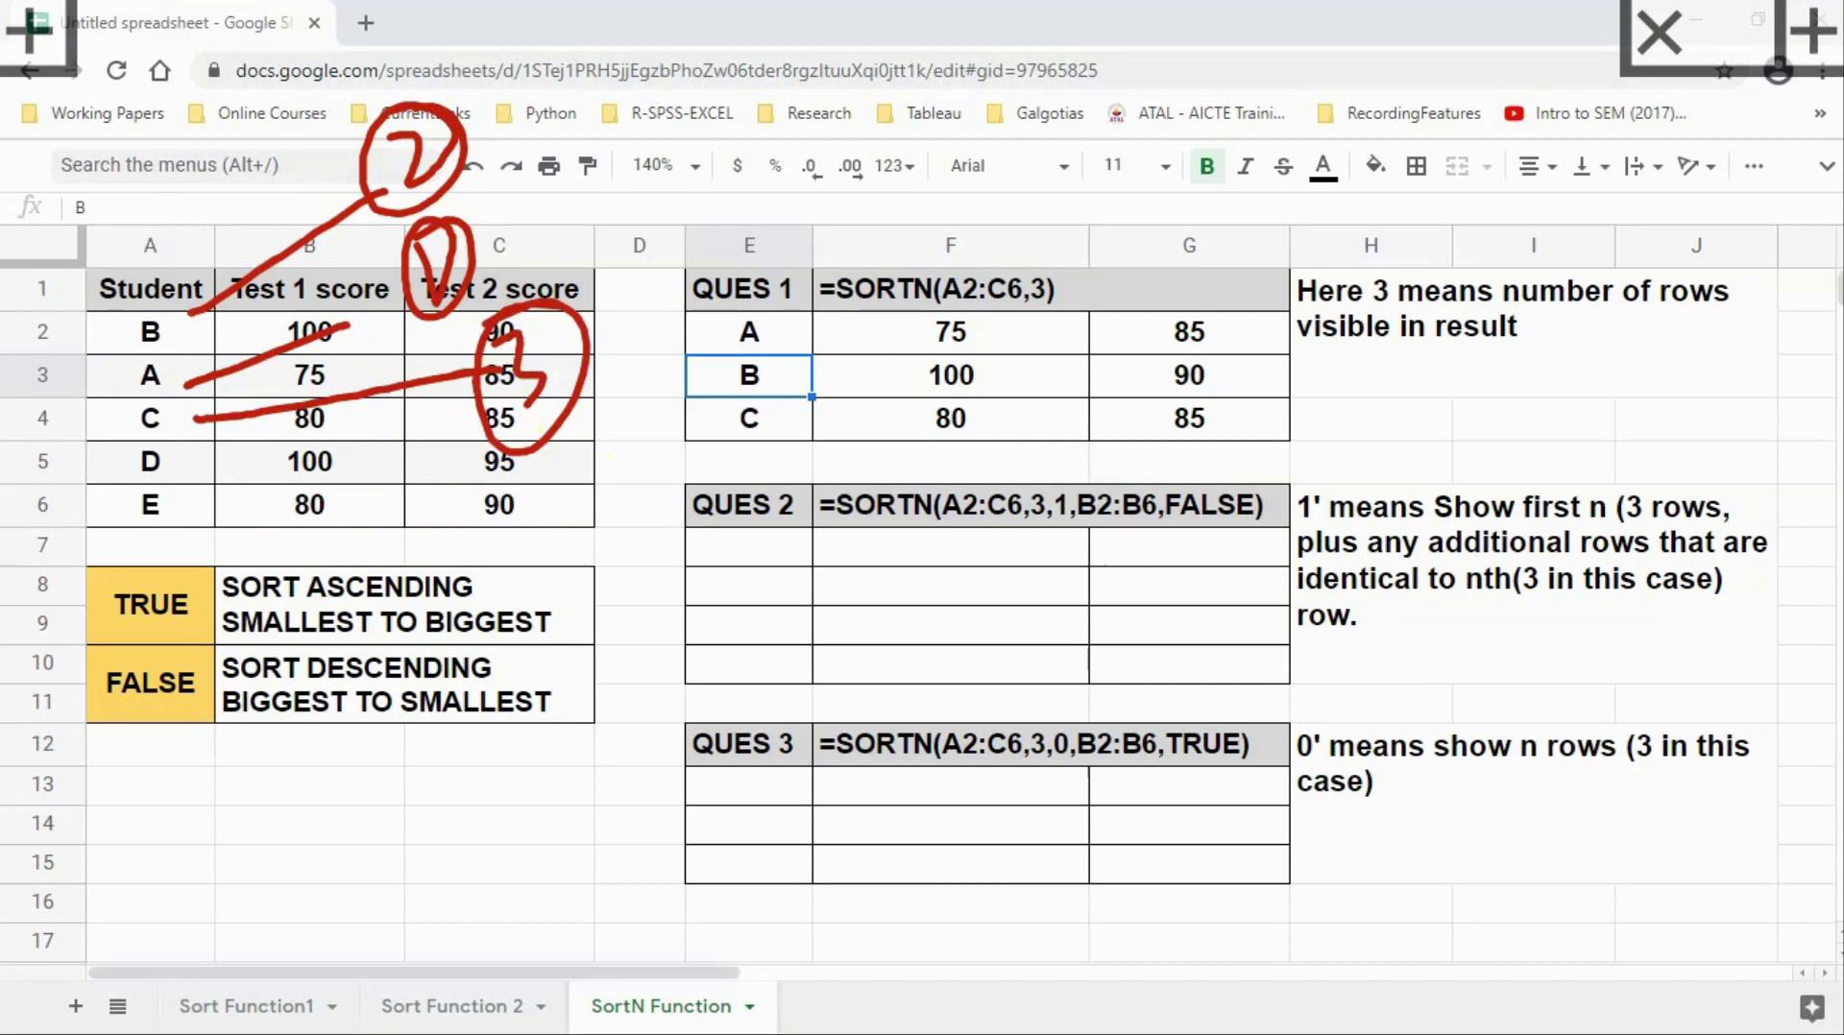
{"action": "key", "text": "Escape"}
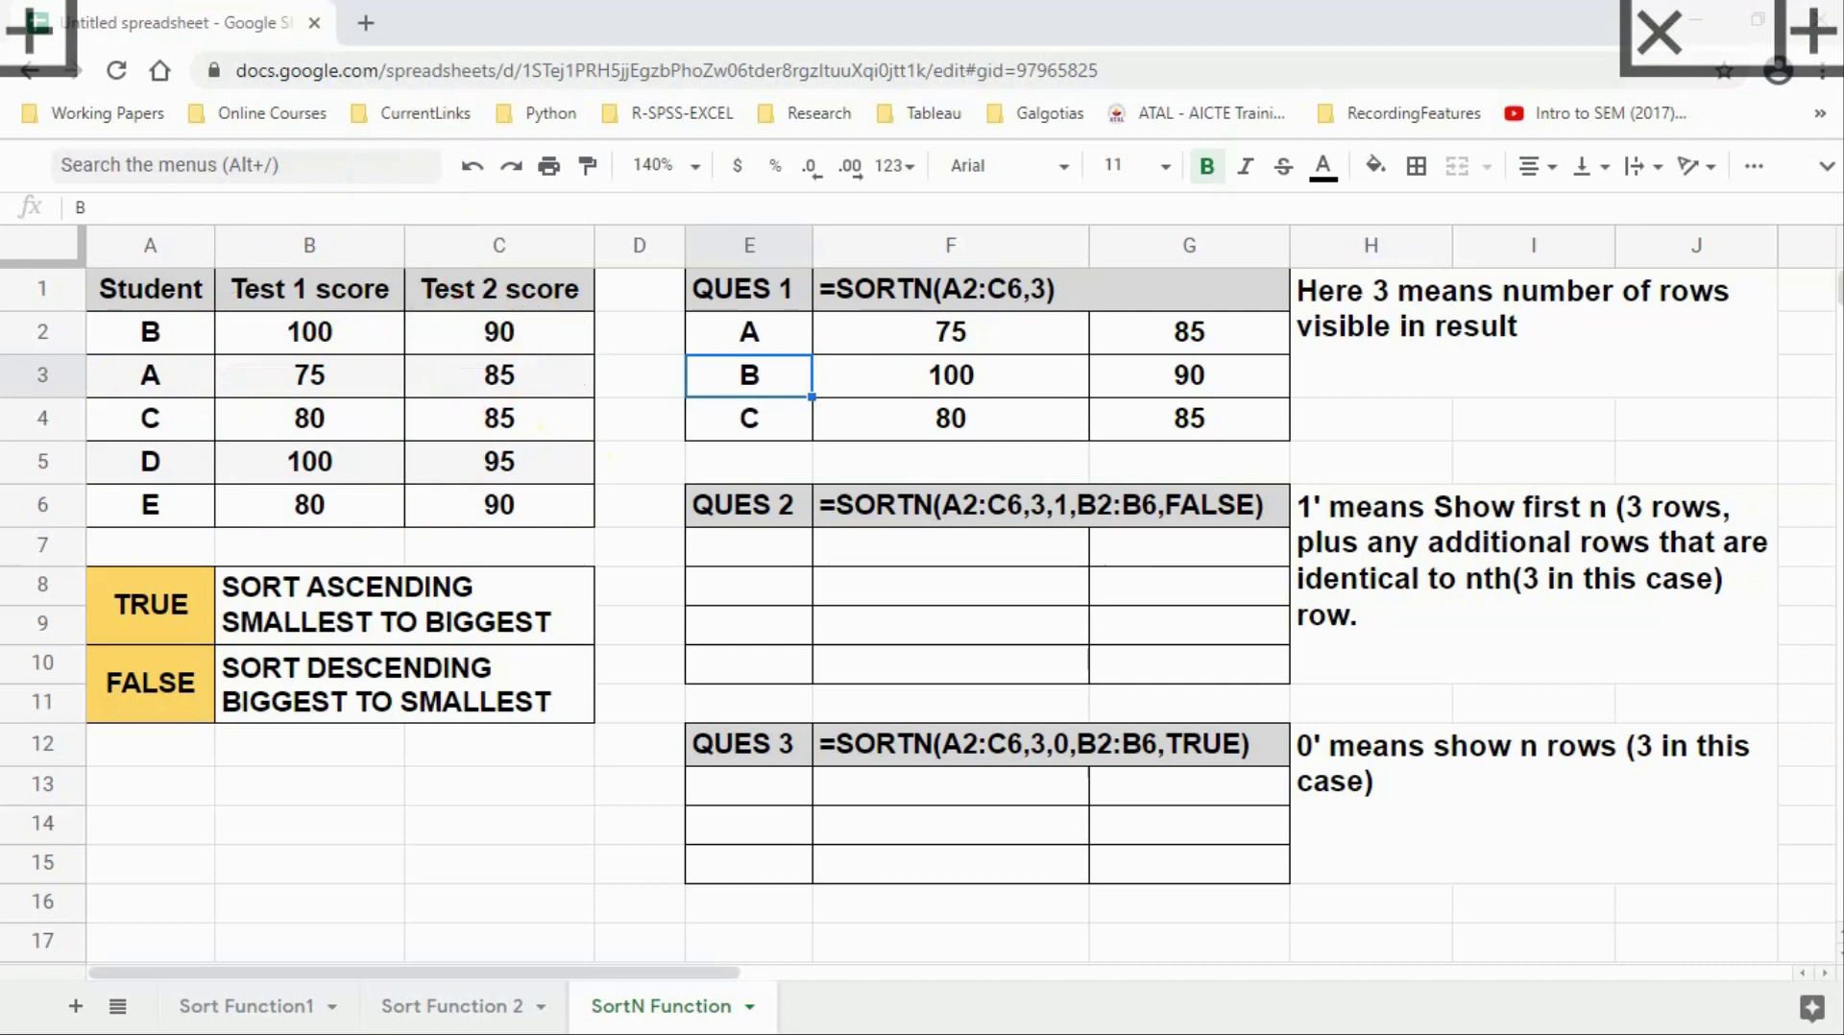
Step: Try relabelling the first two students as A in A2 and B in A3, and undo the changes
{"action": "left_click", "coordinate": [159, 339]}
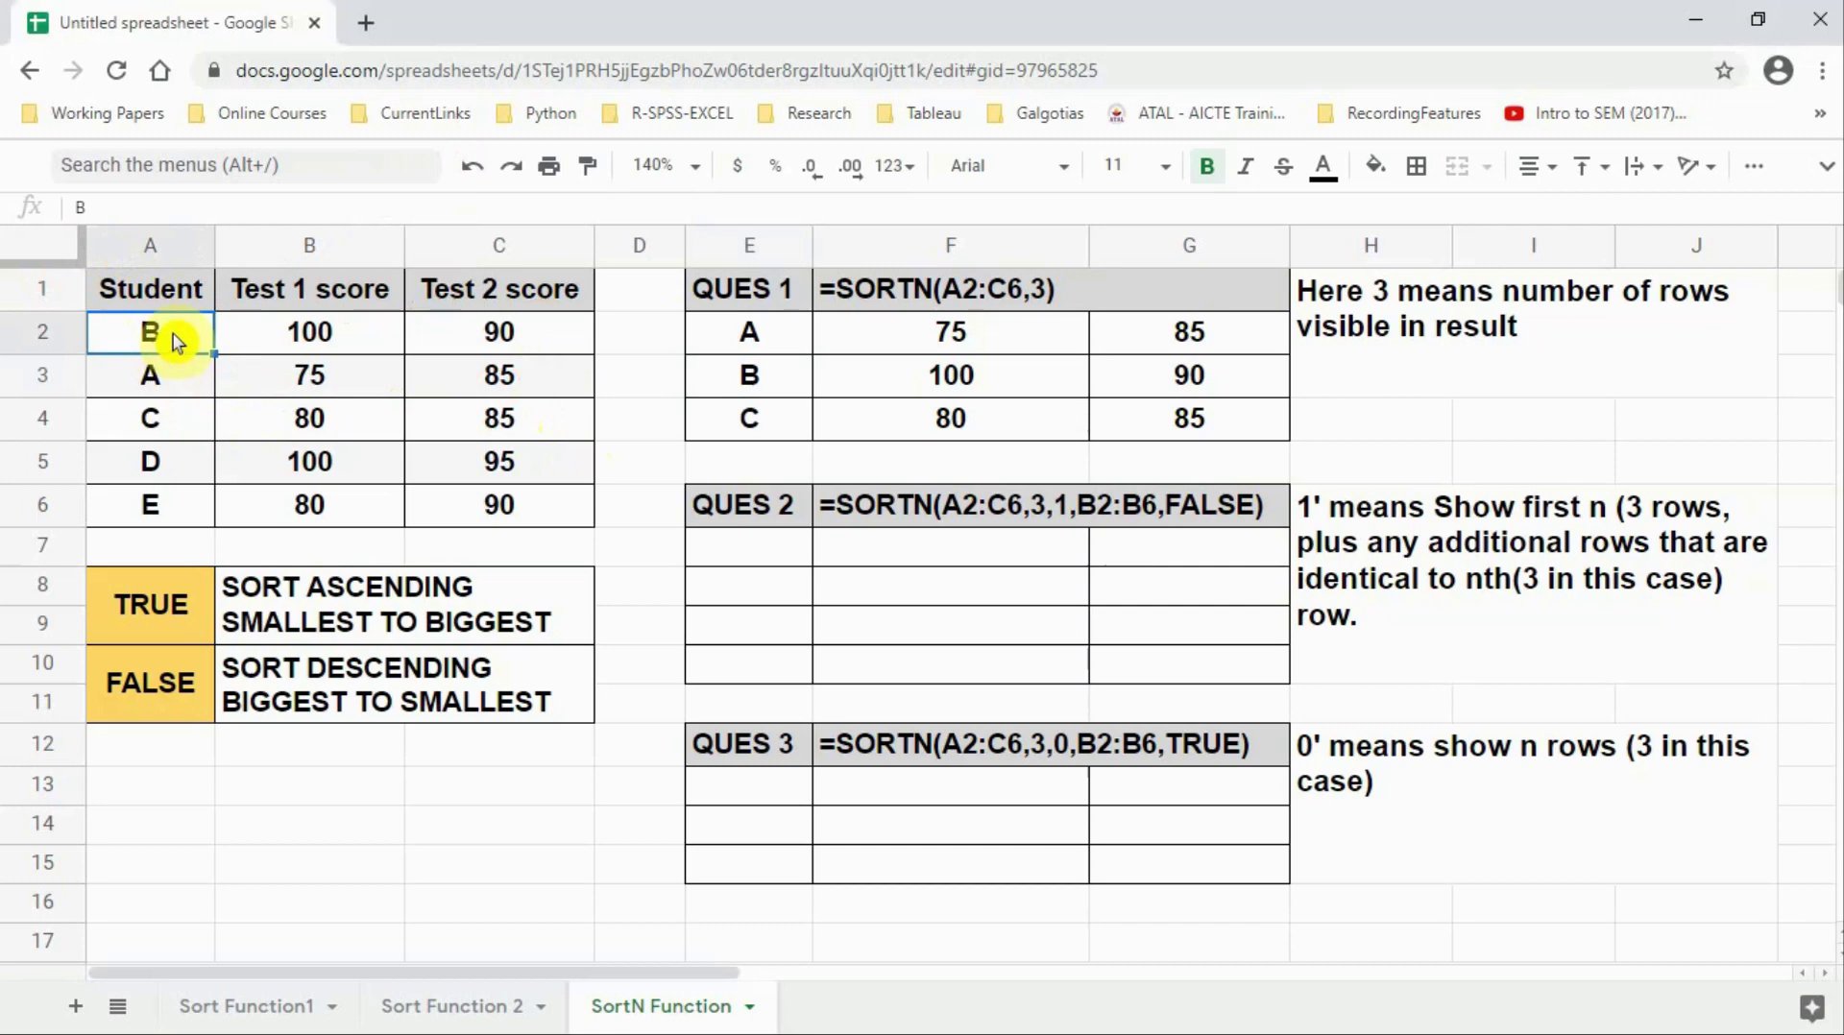
{"action": "type", "text": "A"}
{"action": "key", "text": "Return"}
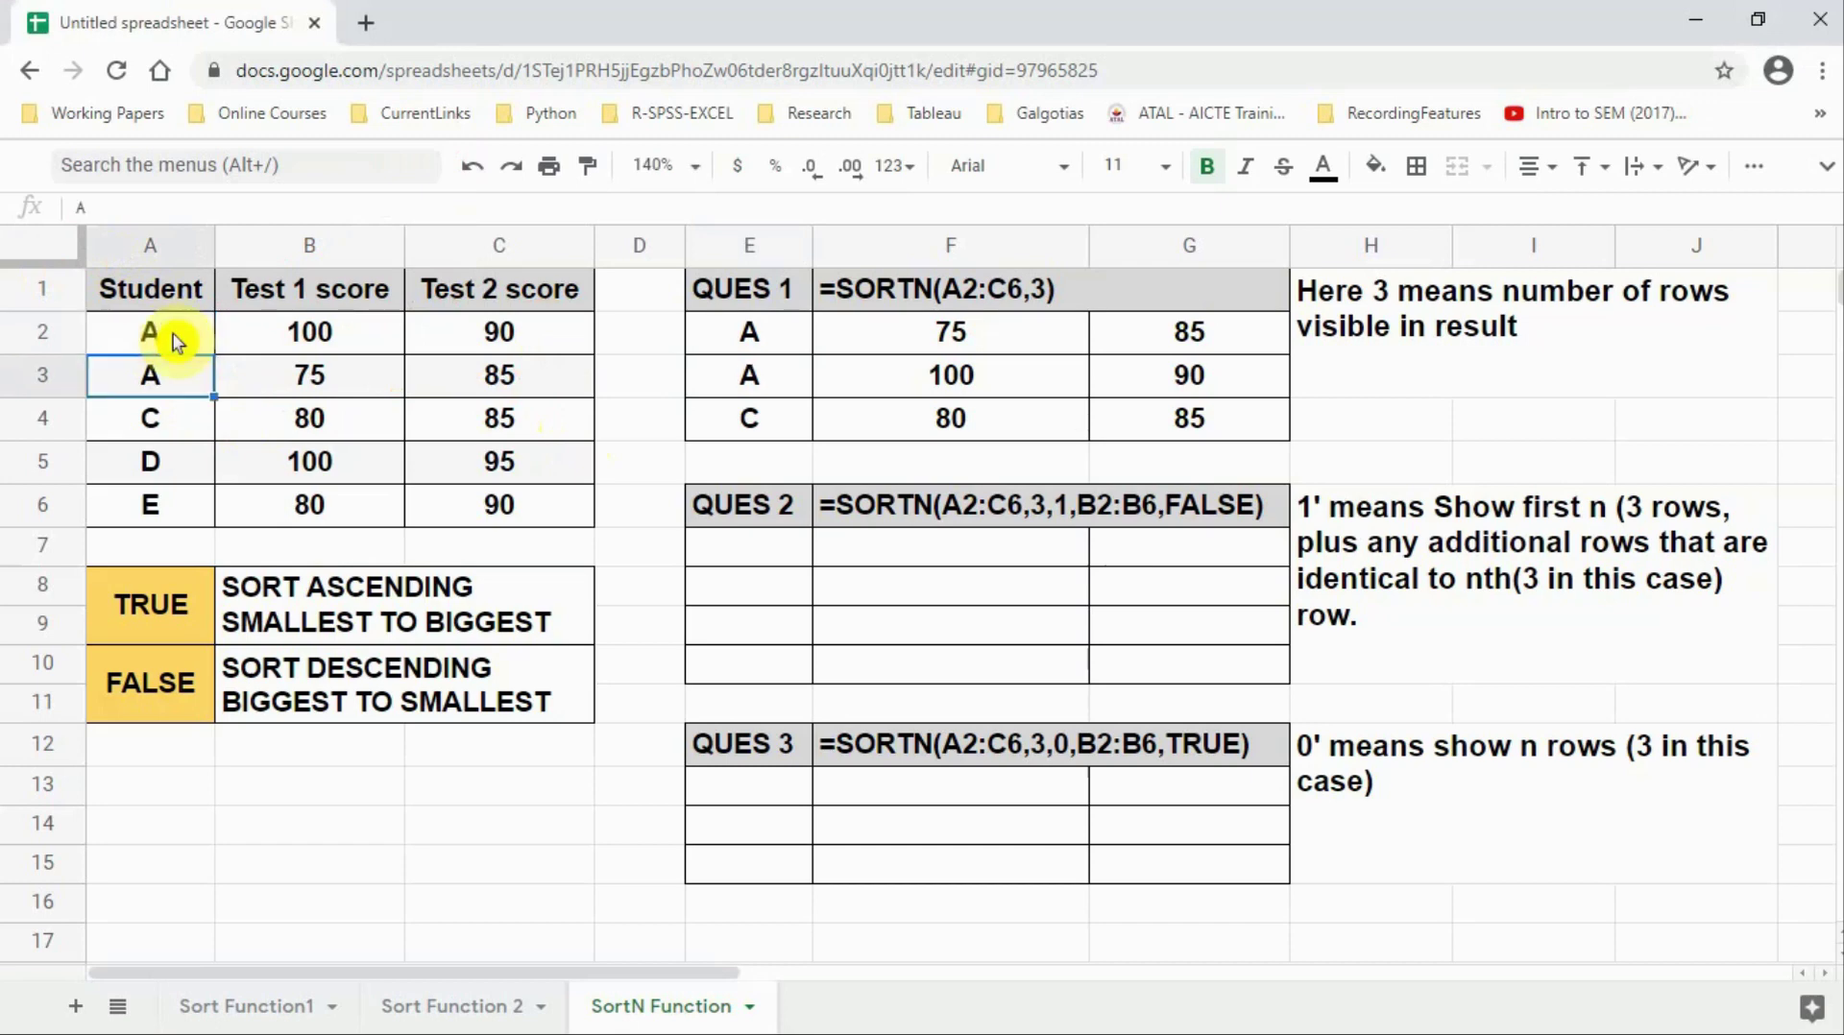
{"action": "type", "text": "B"}
{"action": "key", "text": "Return"}
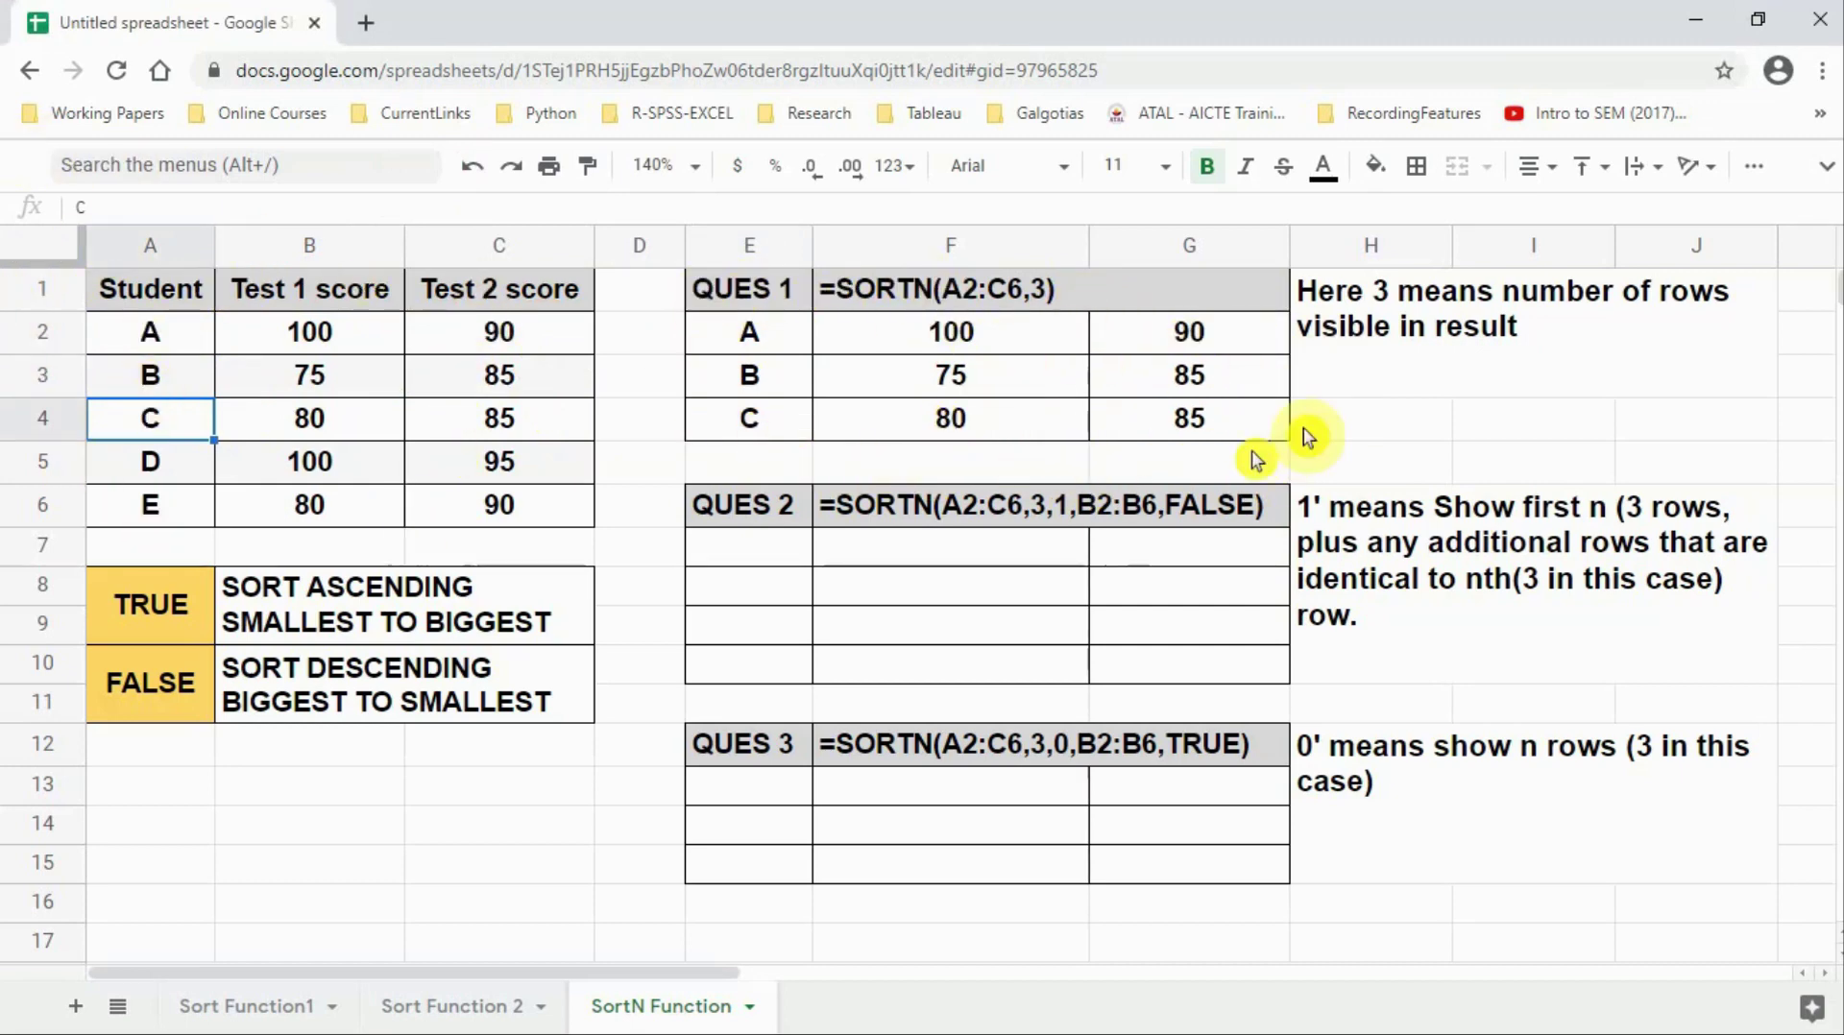
{"action": "key", "text": "ctrl+z"}
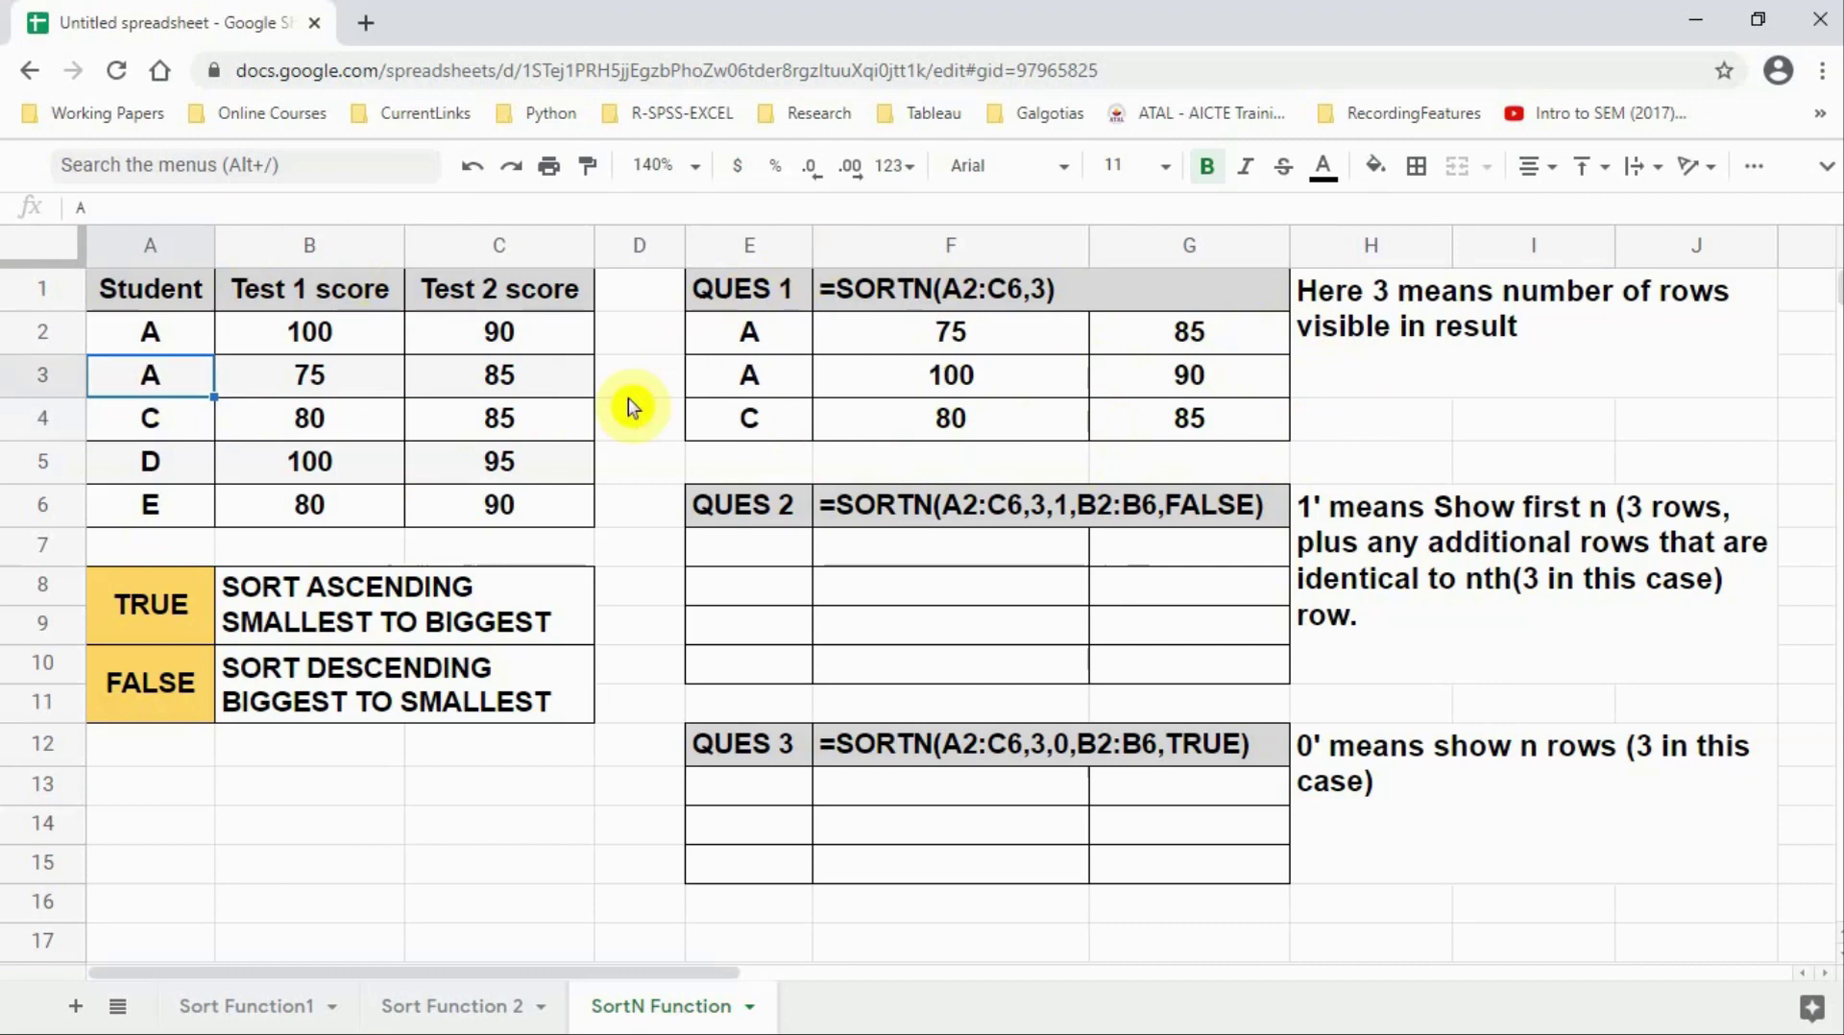
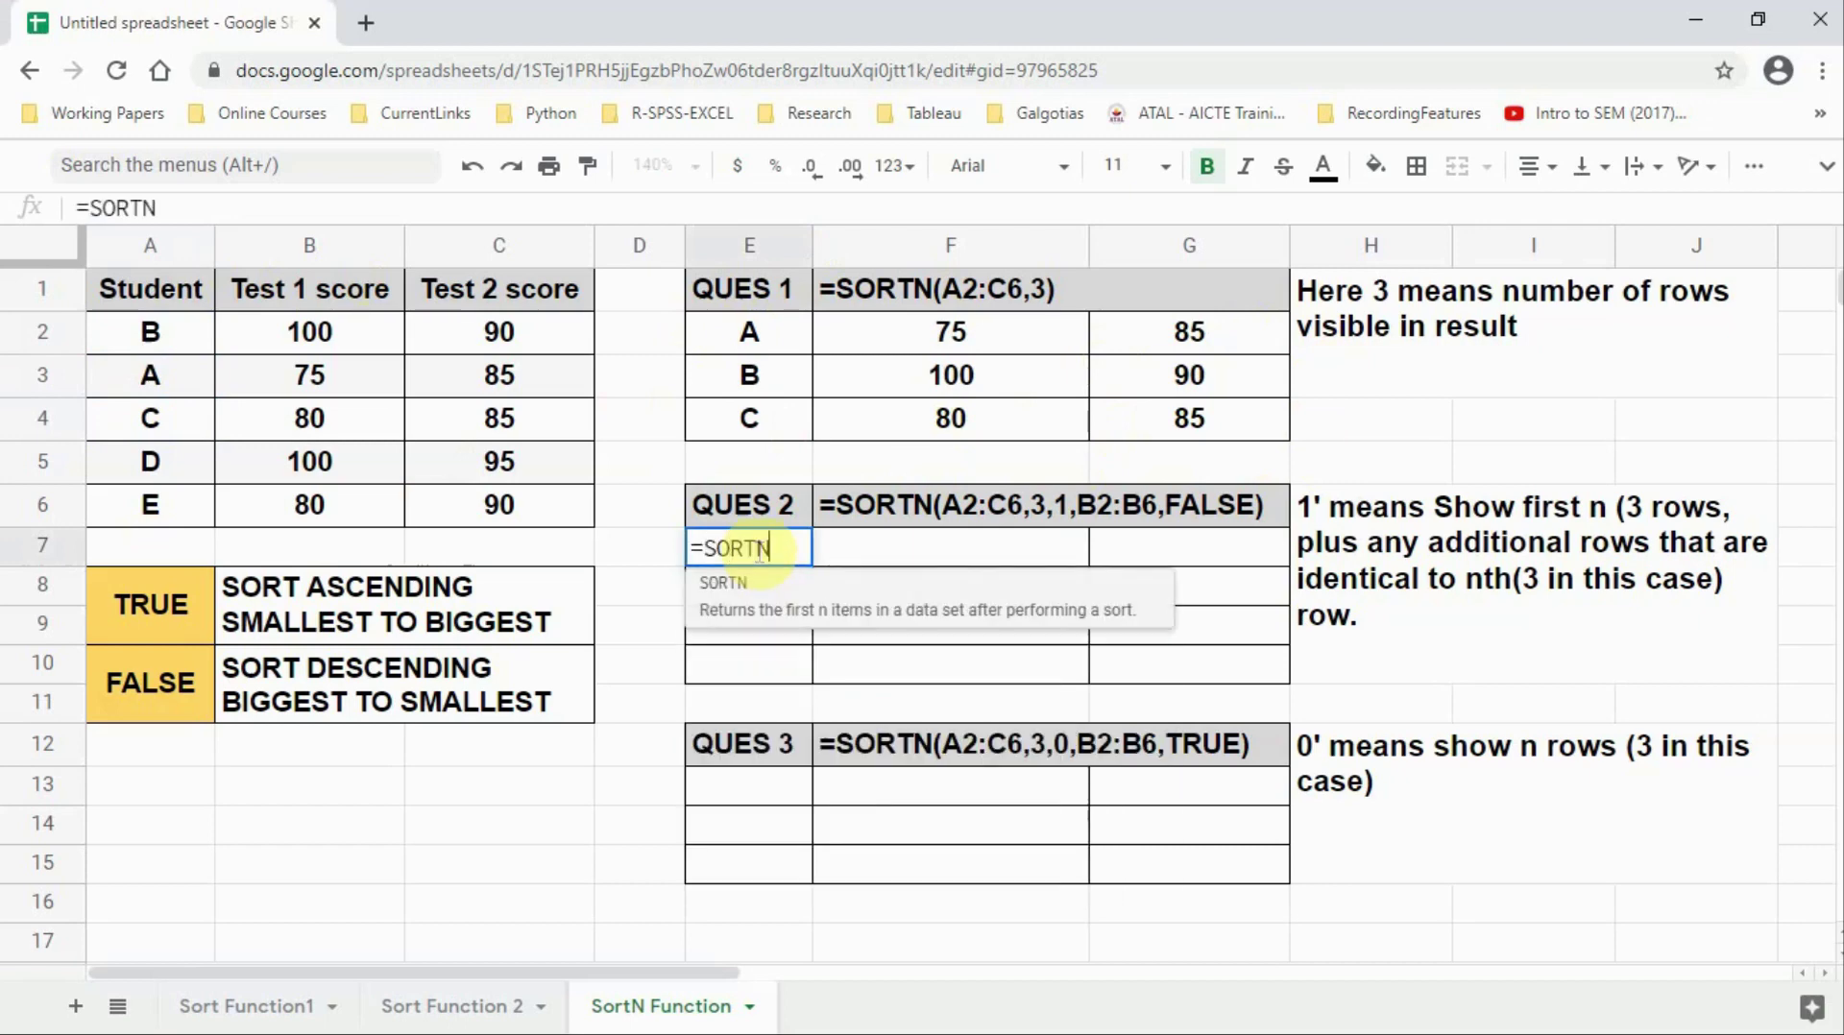
Step: Enter =SORTN(A2:C6,3,1,B2:B6,FALSE) in E7 under QUES 2 to return the top three Test 1 scores plus ties
{"action": "type", "text": "("}
{"action": "left_click_drag", "start_coordinate": [112, 332], "coordinate": [494, 518]}
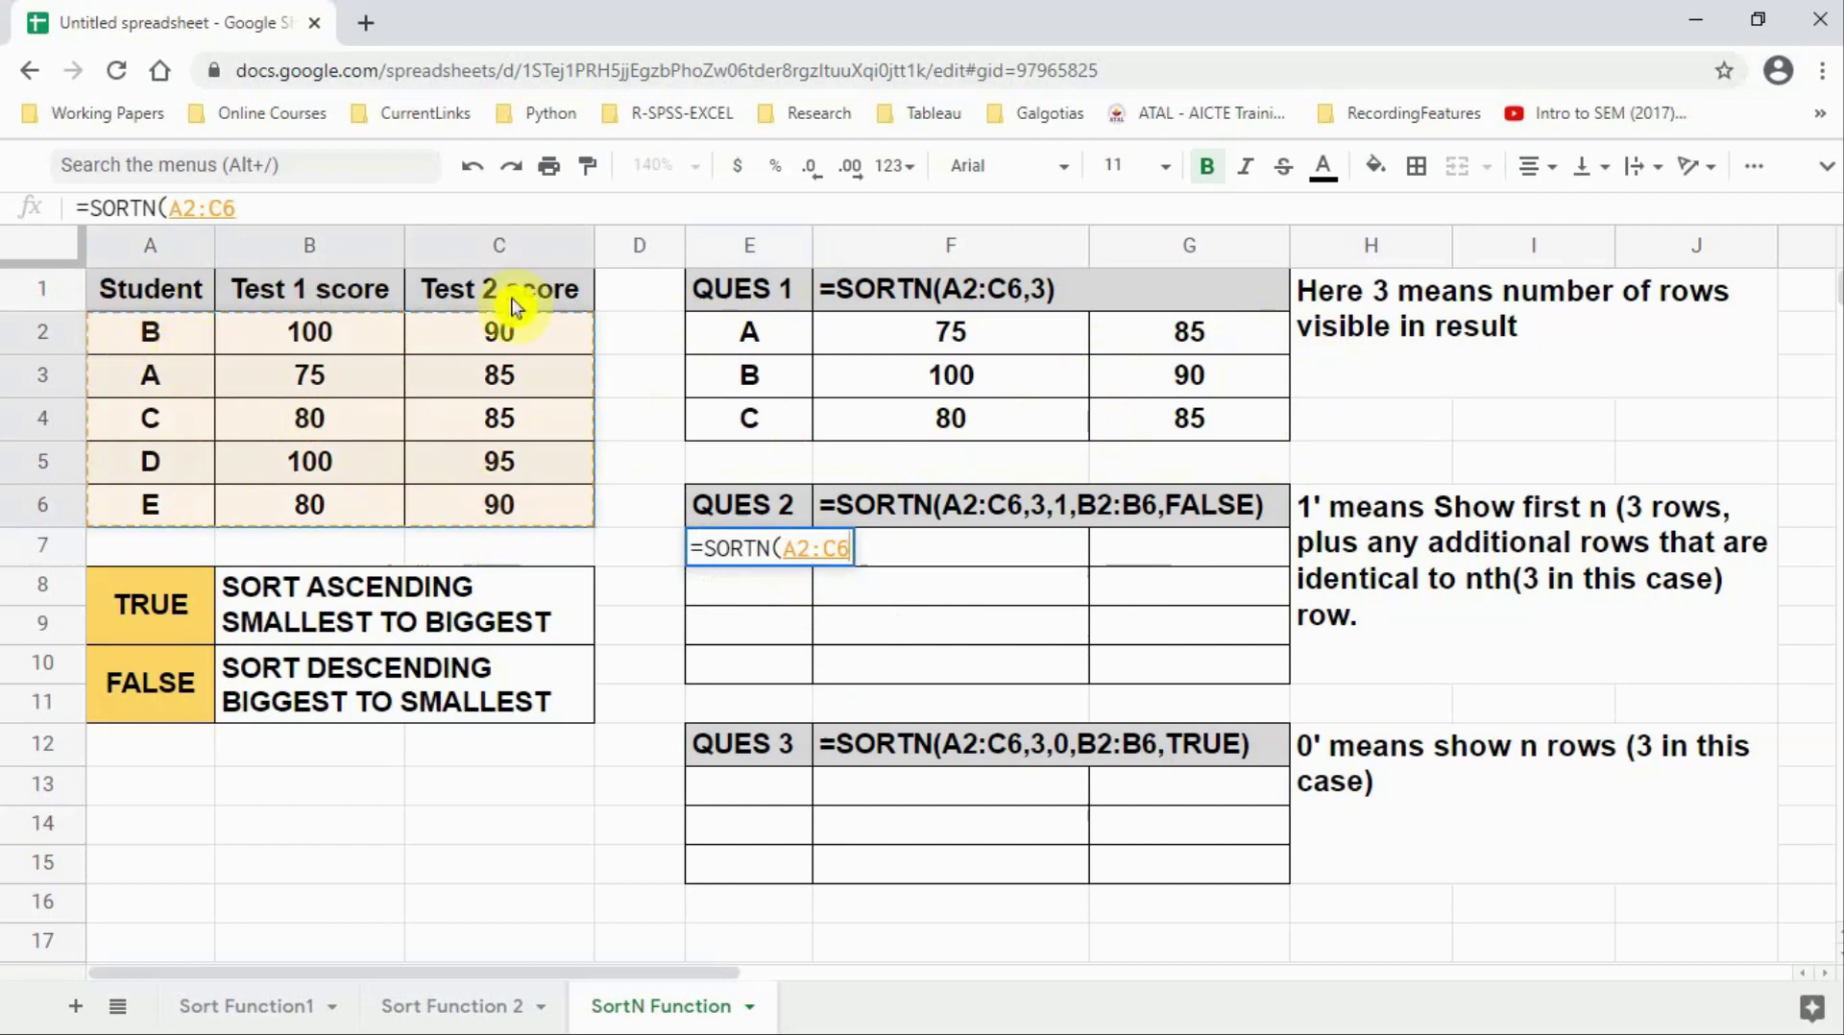
{"action": "type", "text": ","}
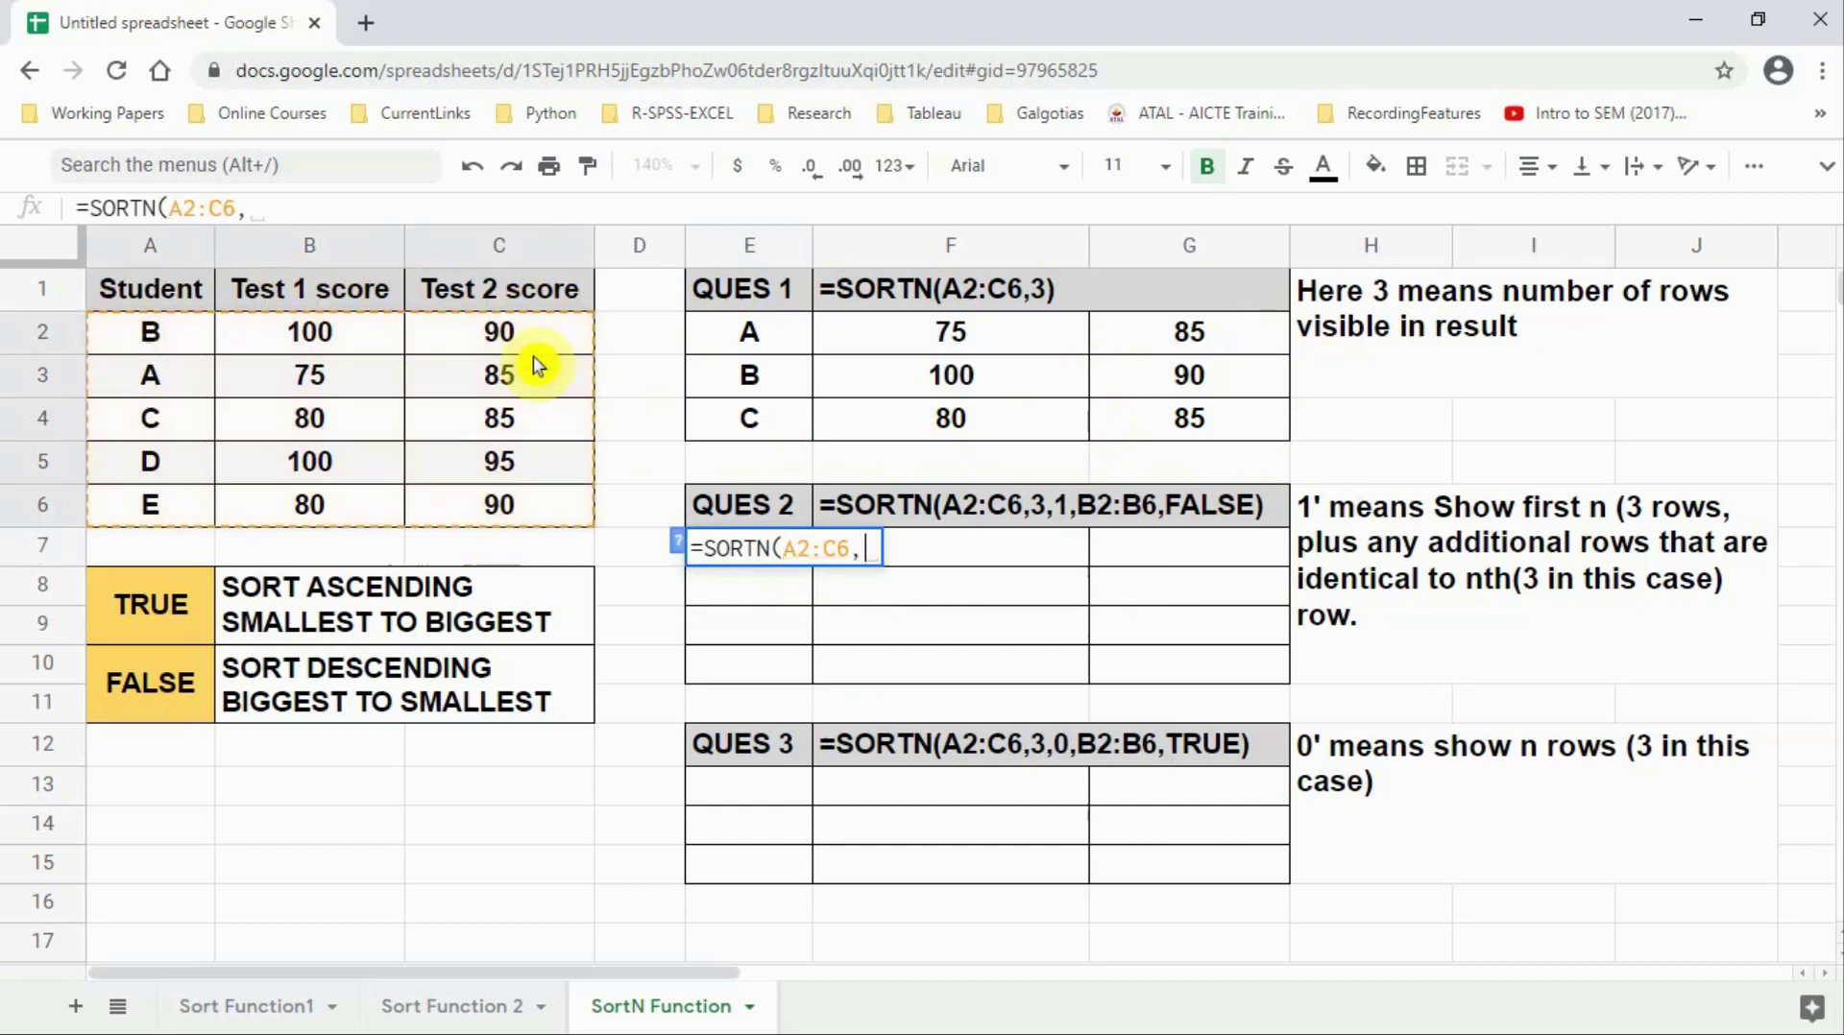
{"action": "type", "text": "3,1"}
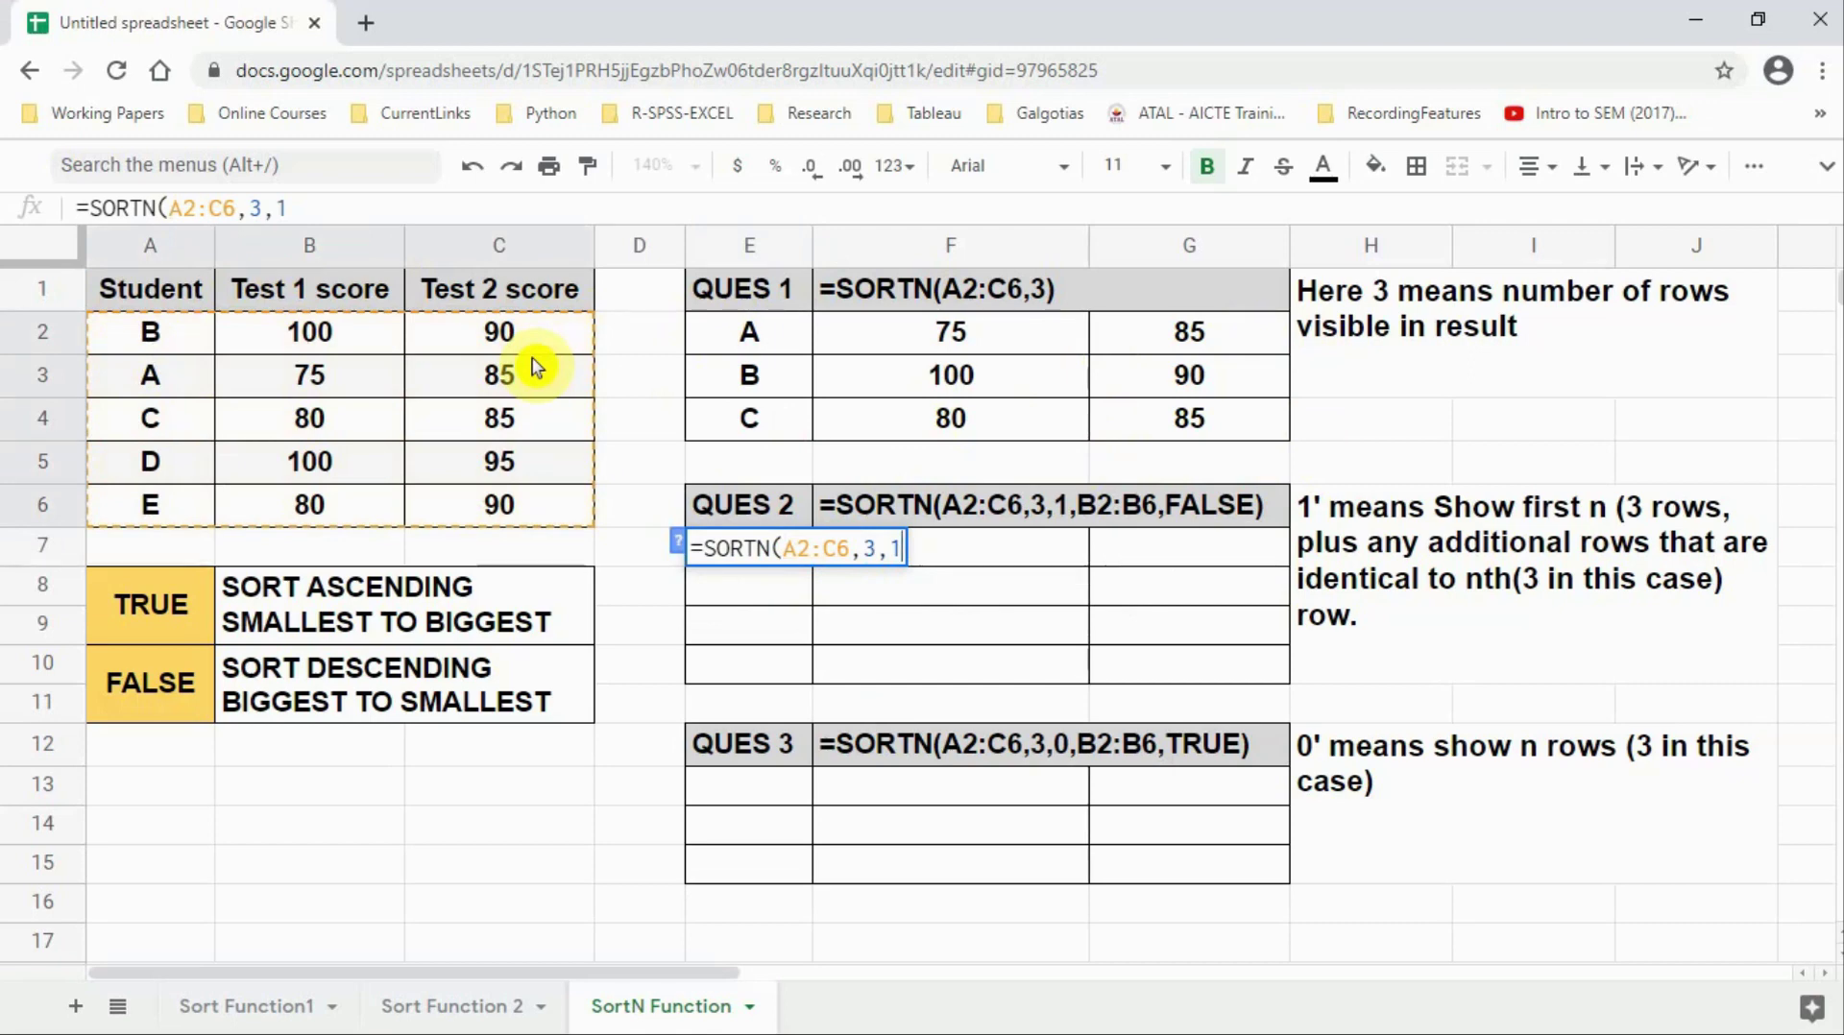
{"action": "type", "text": ","}
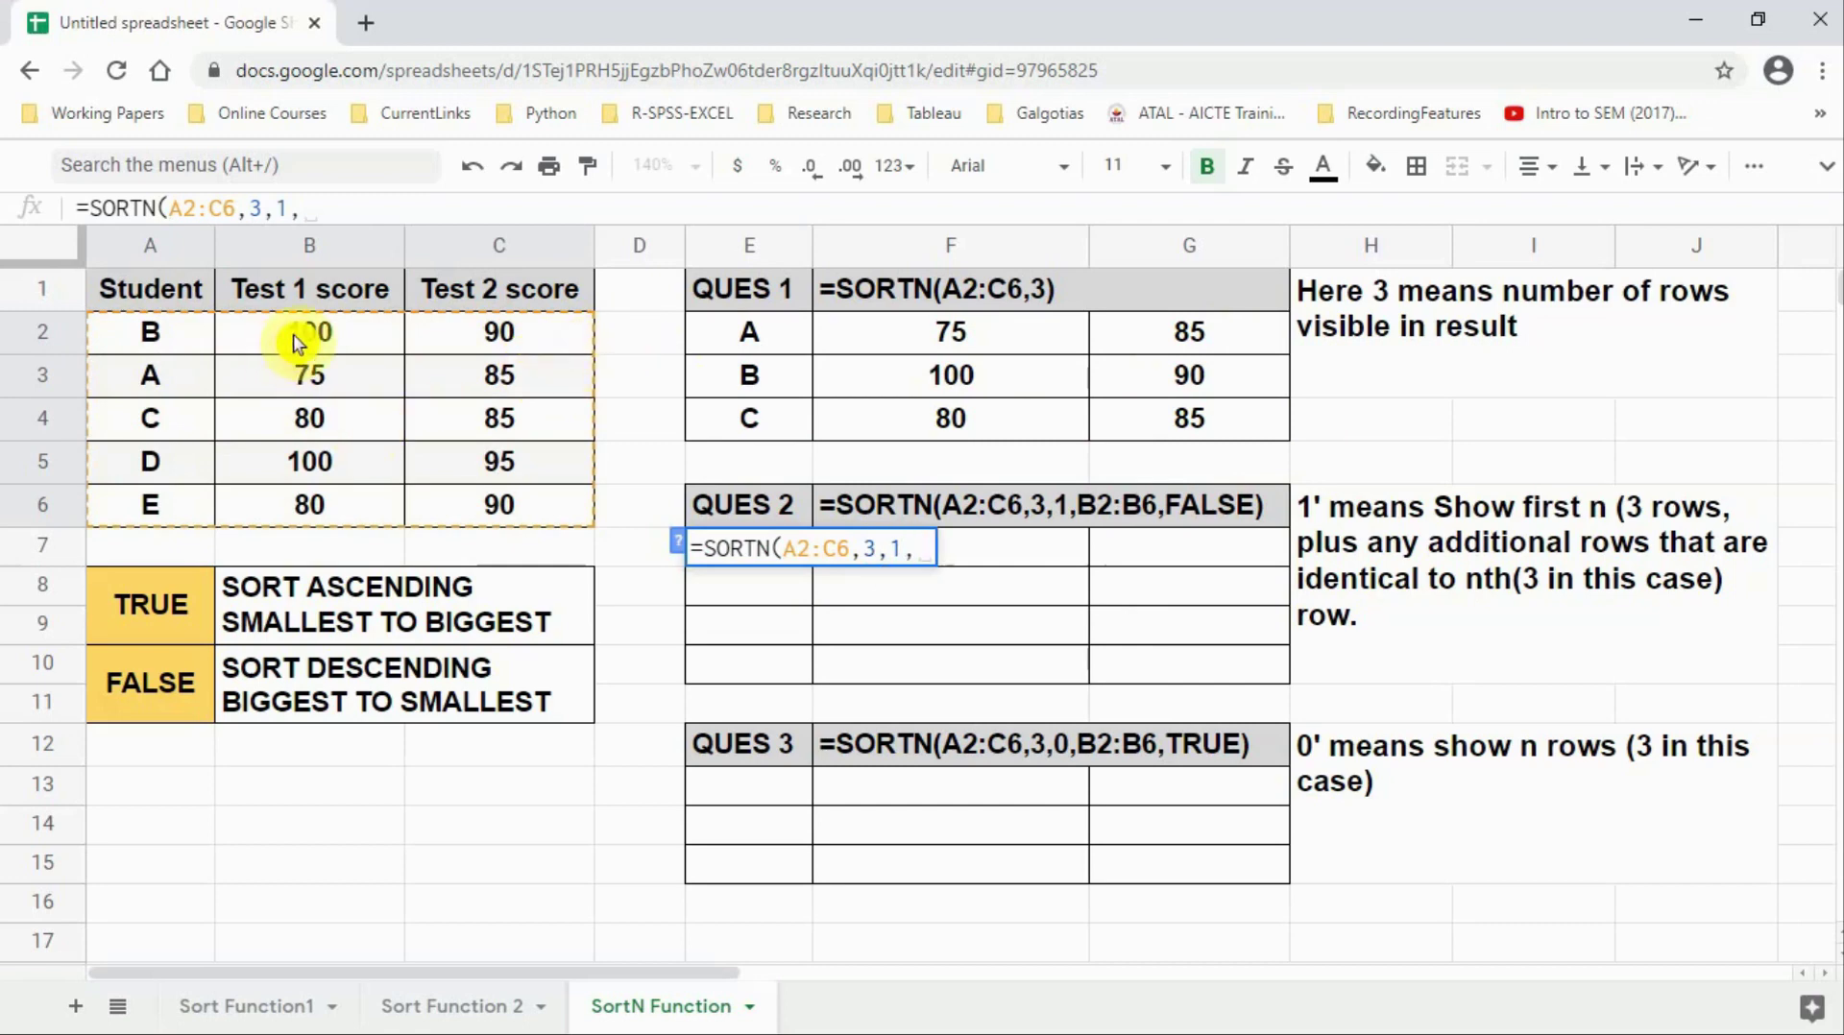
{"action": "left_click_drag", "start_coordinate": [315, 347], "coordinate": [308, 502]}
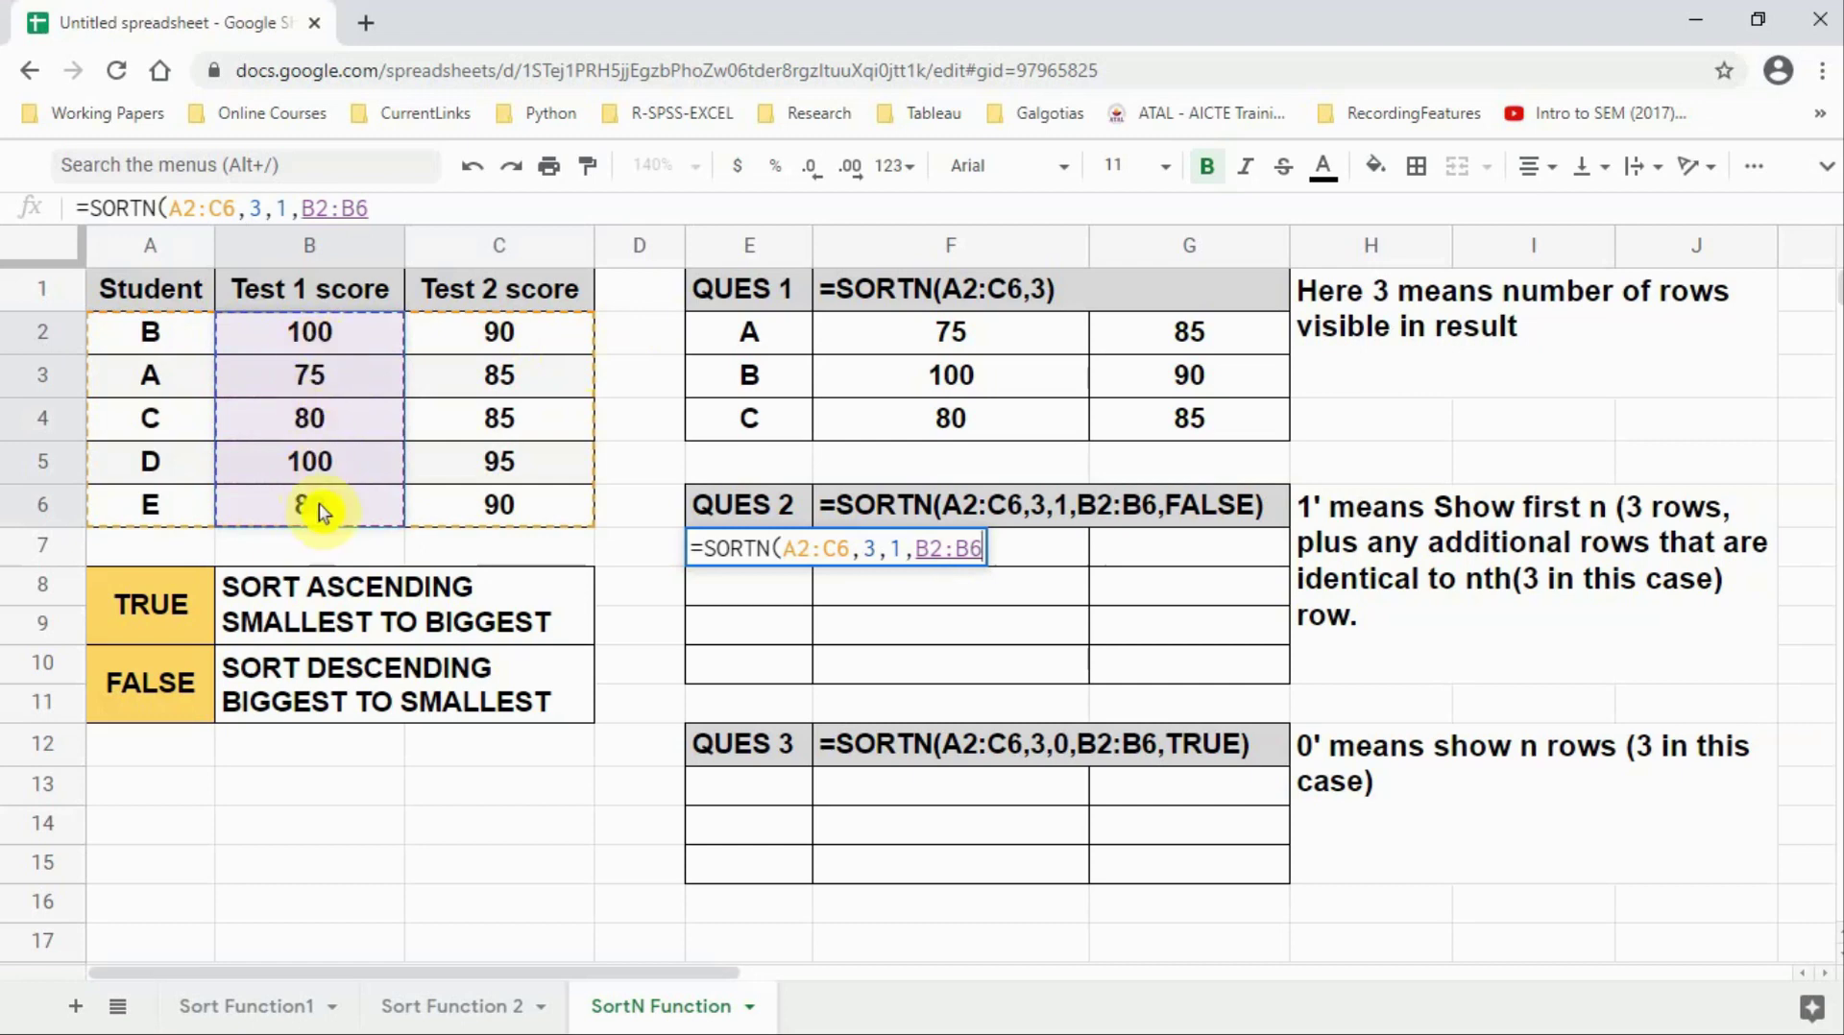
{"action": "type", "text": ",FA"}
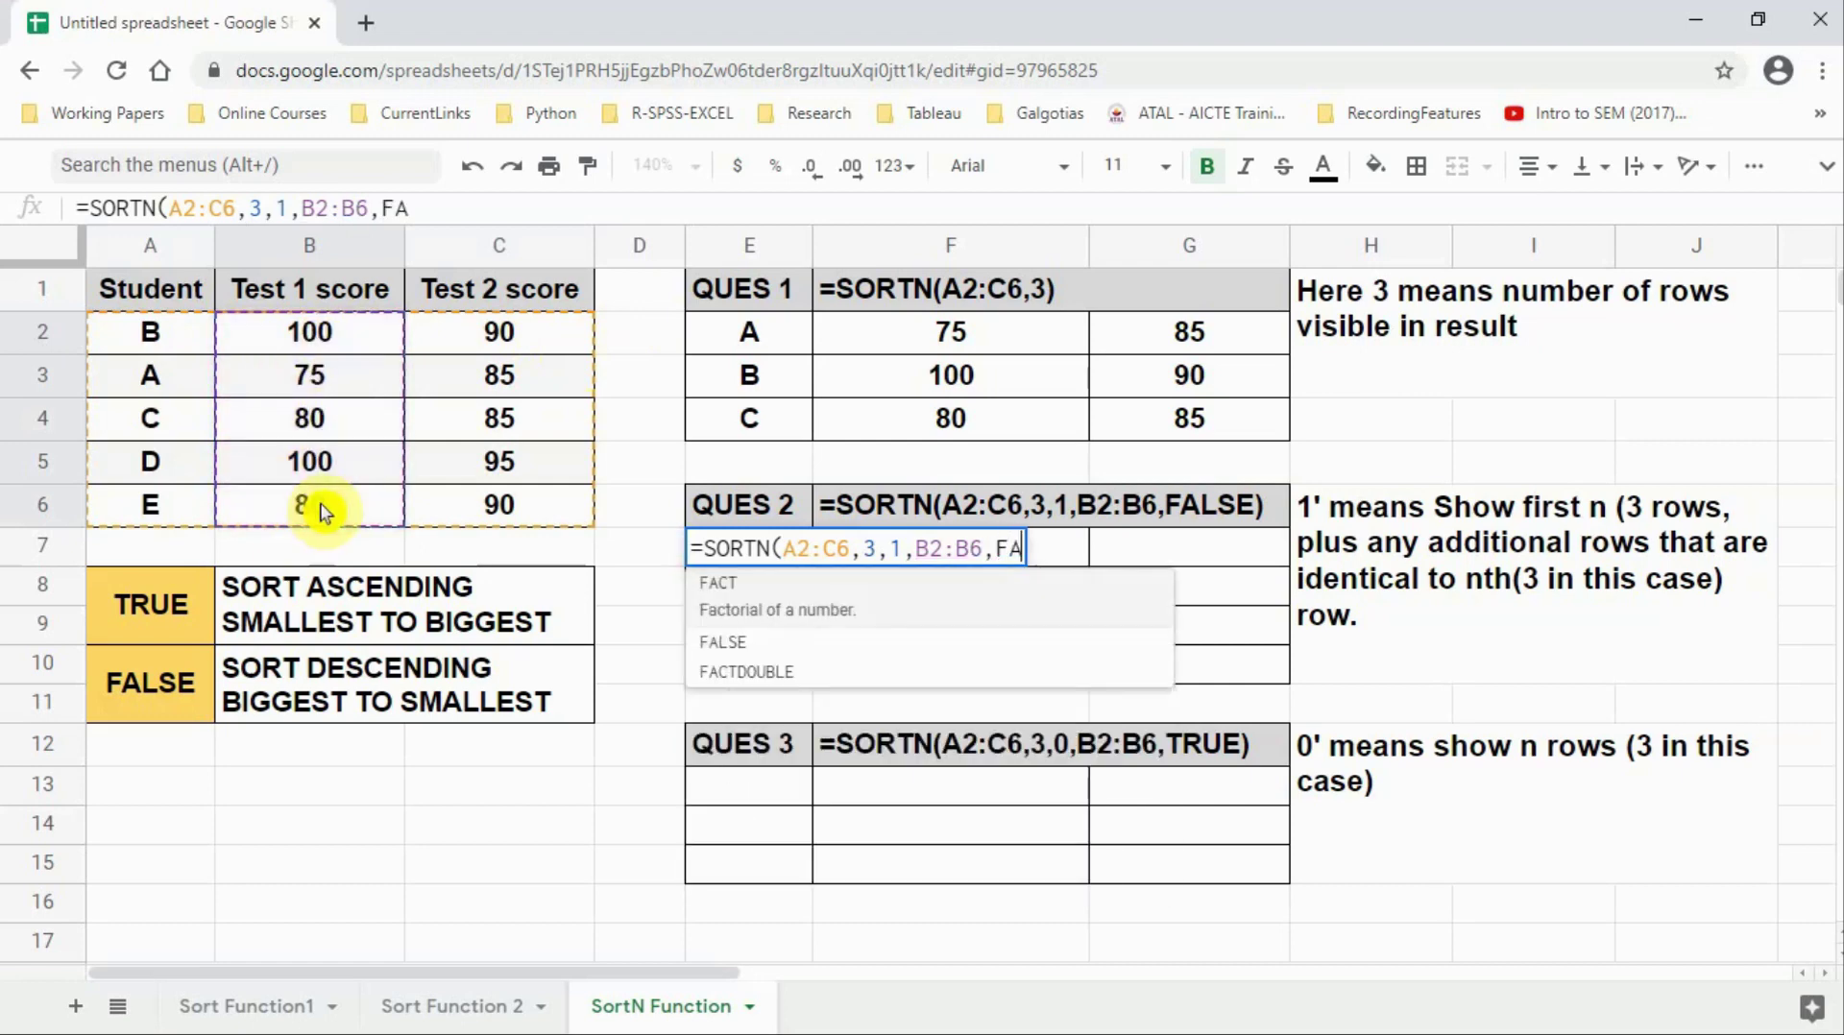
{"action": "type", "text": "LSE"}
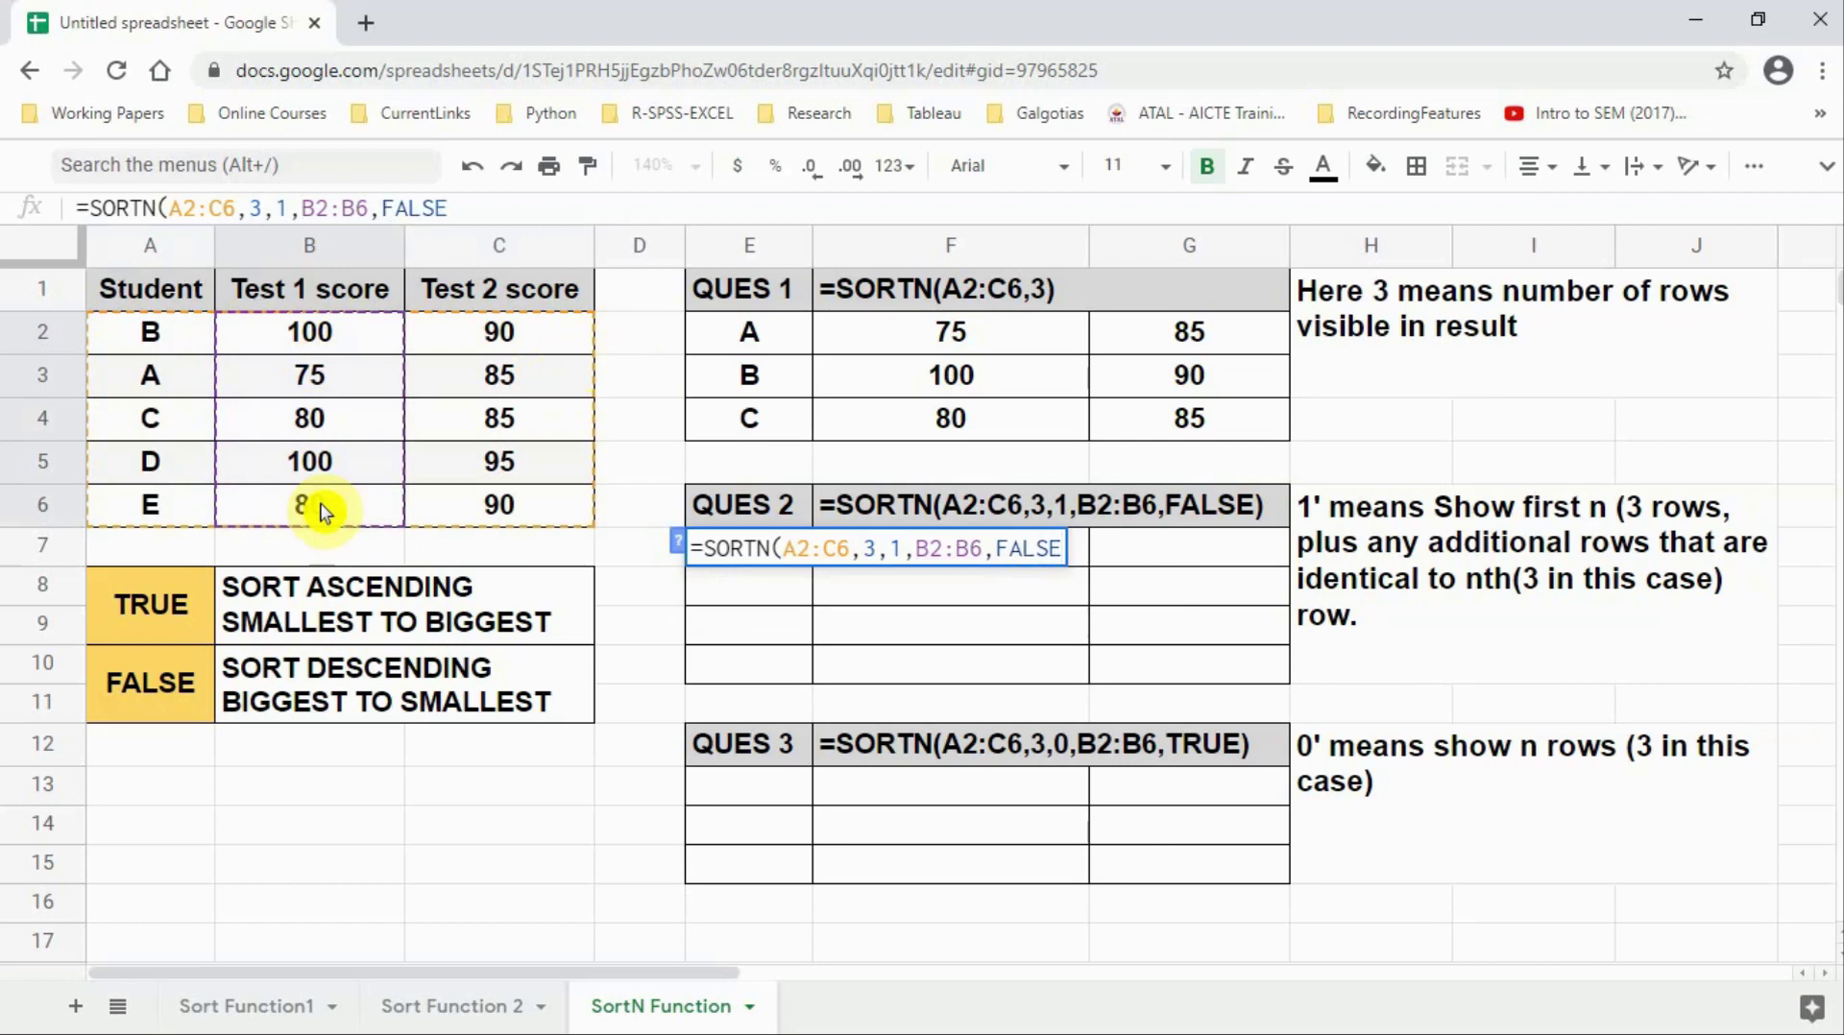
{"action": "type", "text": ")"}
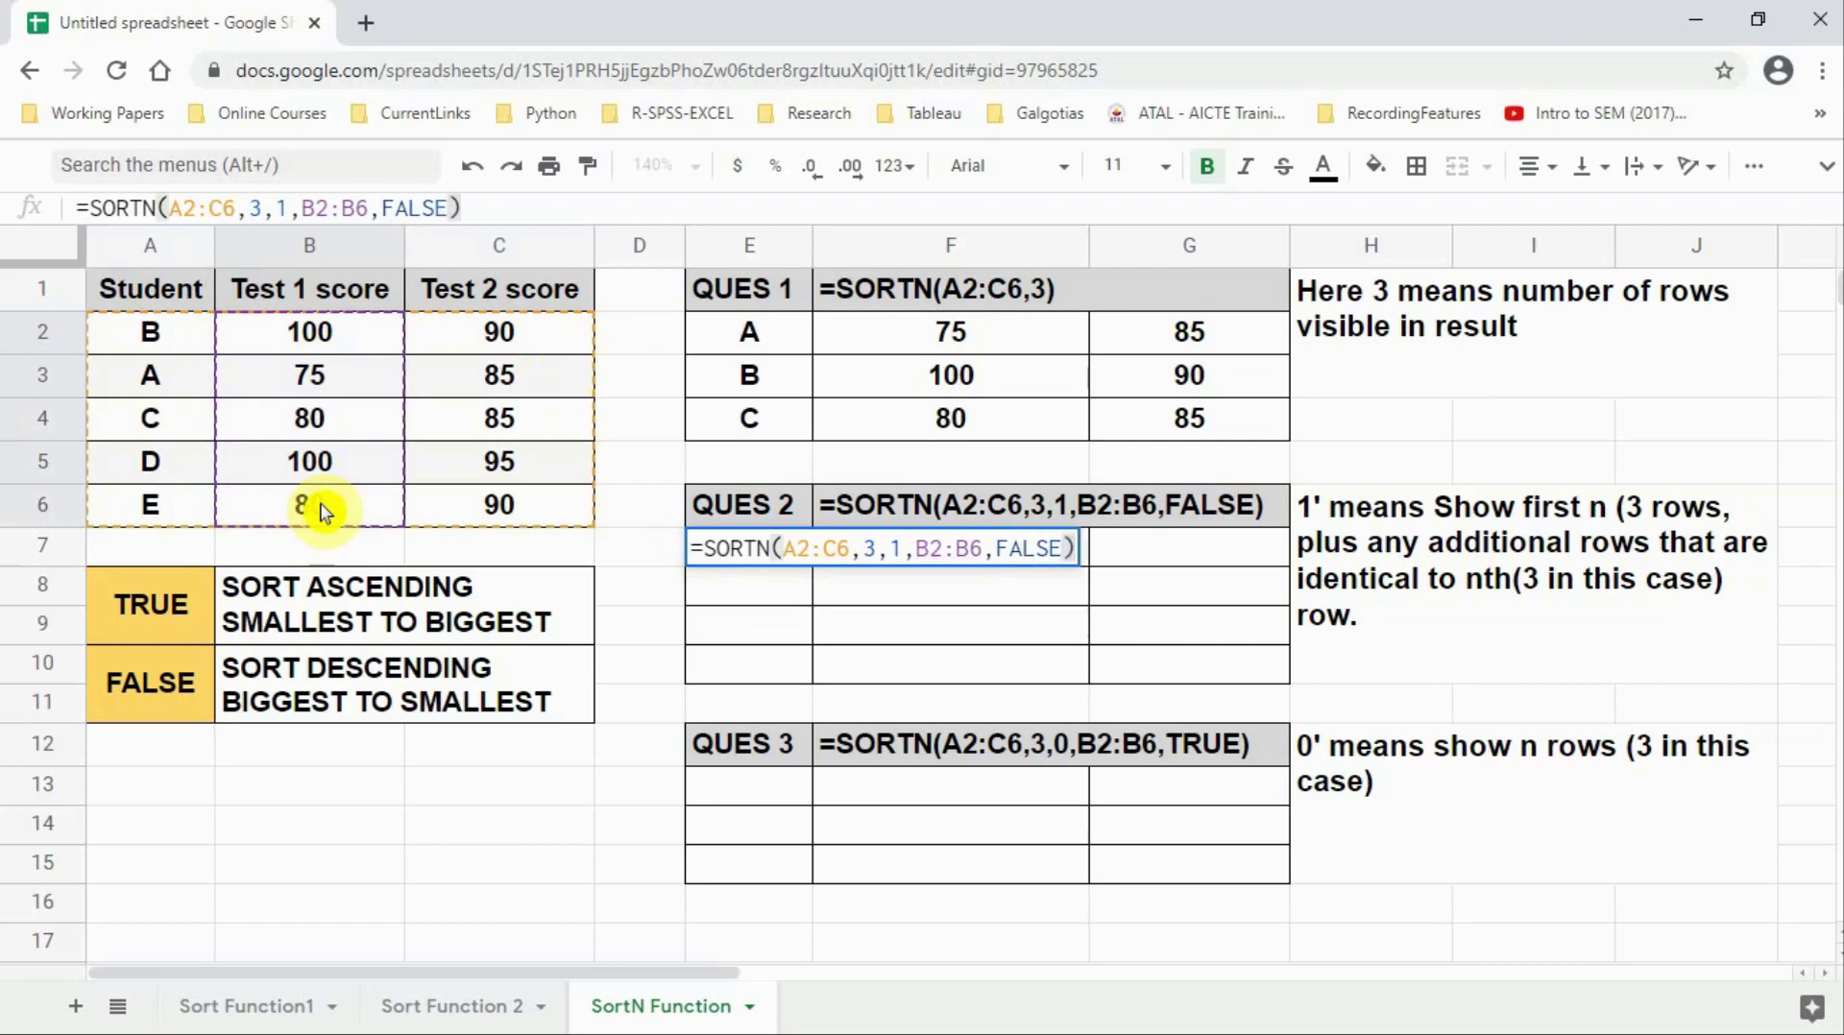
{"action": "key", "text": "Return"}
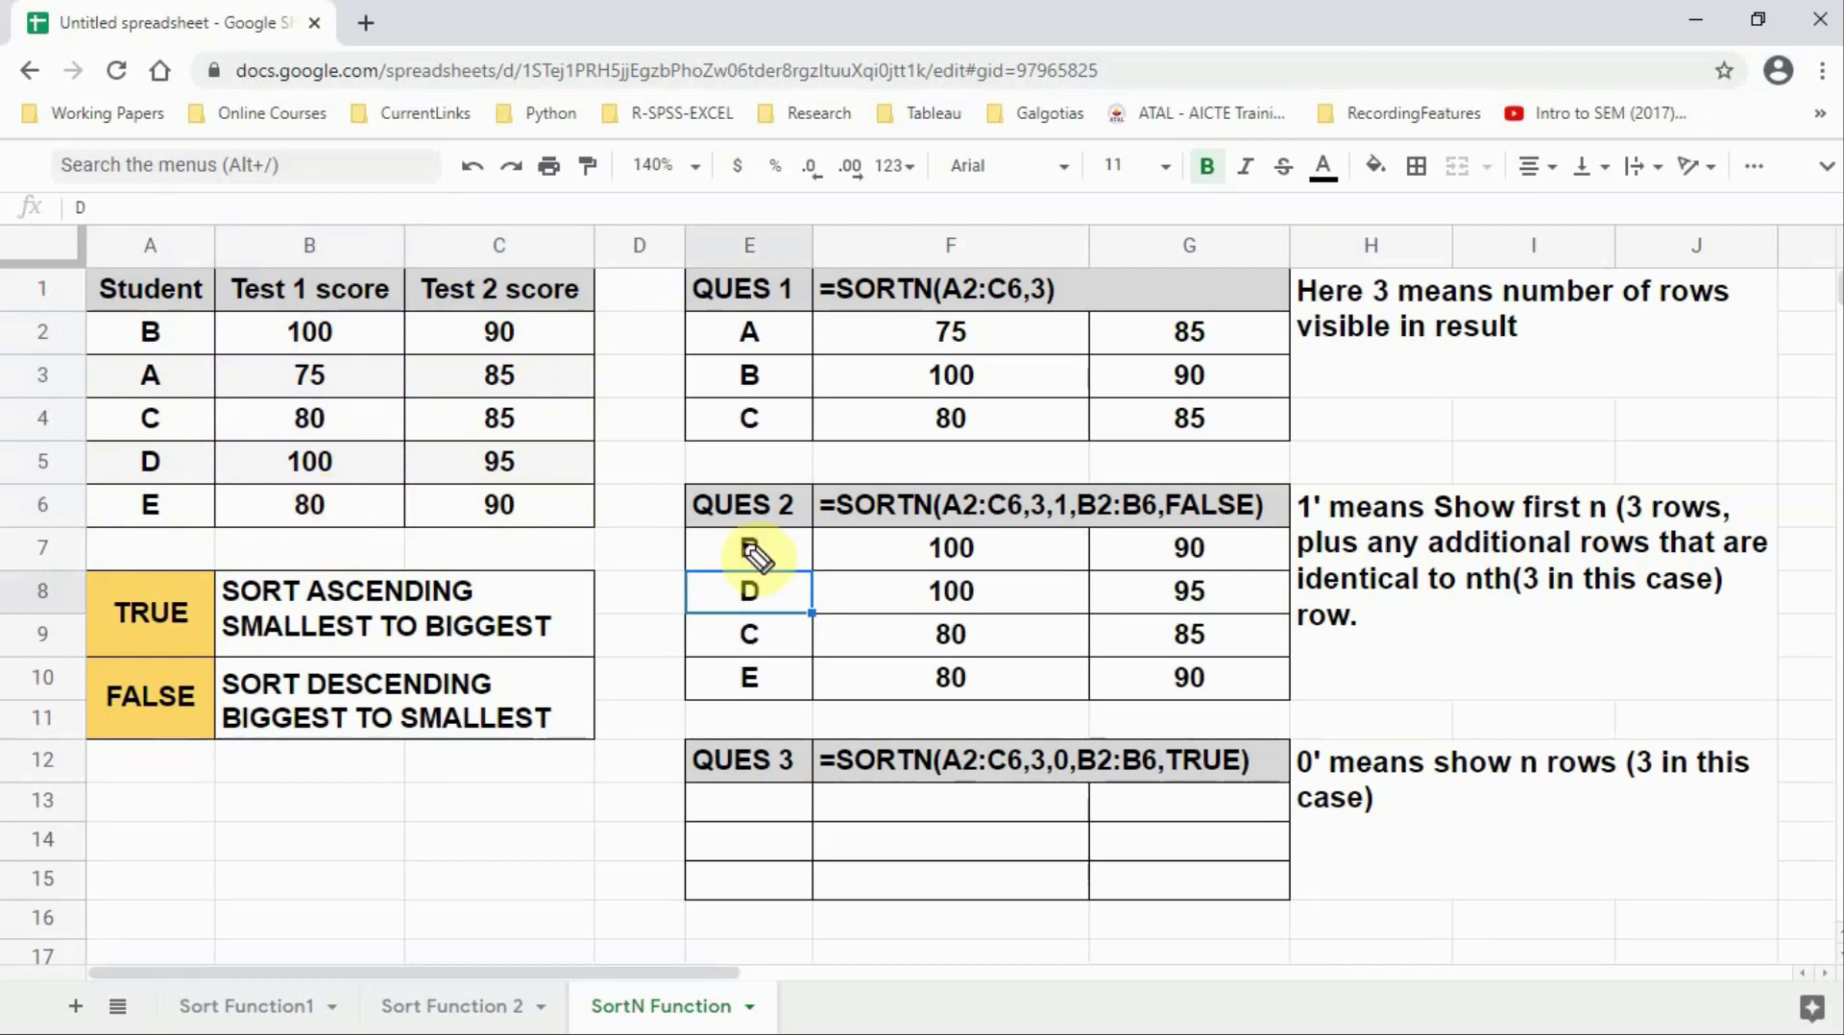
{"action": "mouse_move", "coordinate": [357, 329]}
{"action": "left_mouse_down"}
{"action": "mouse_move", "coordinate": [559, 229]}
{"action": "mouse_move", "coordinate": [615, 240]}
{"action": "mouse_move", "coordinate": [615, 272]}
{"action": "left_mouse_up"}
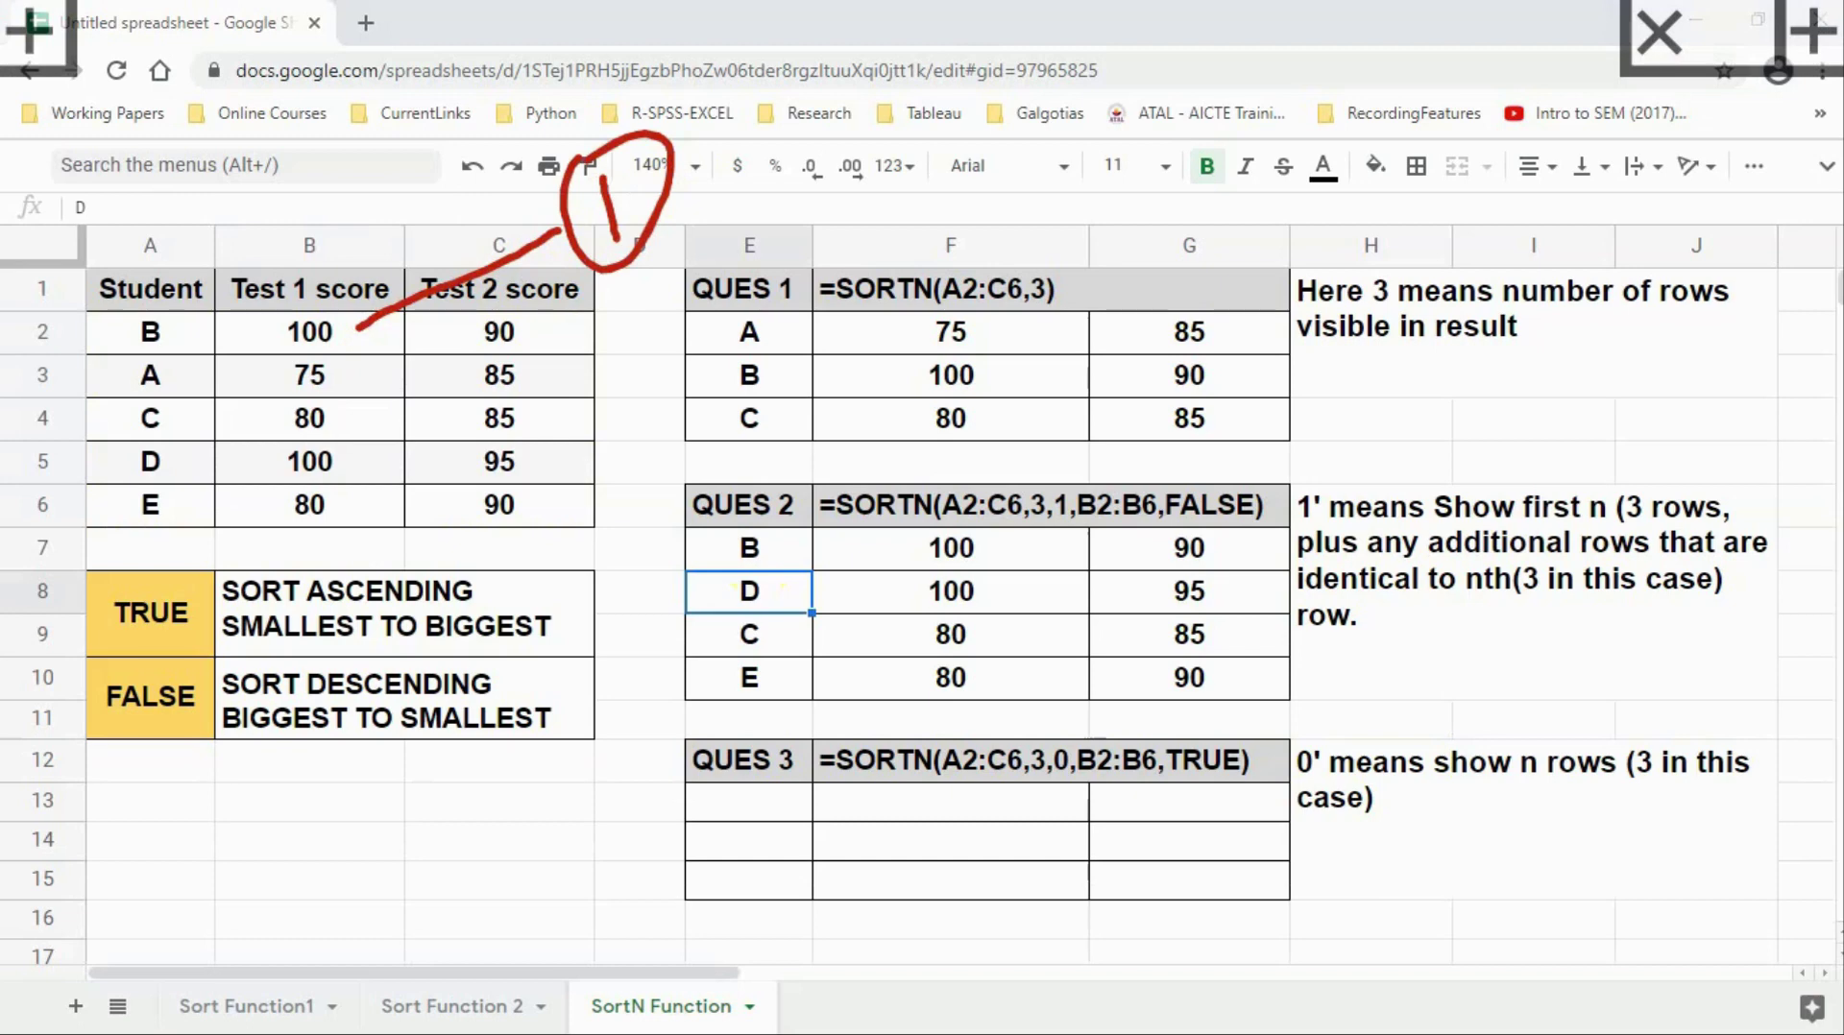
{"action": "left_click_drag", "start_coordinate": [130, 338], "coordinate": [555, 337]}
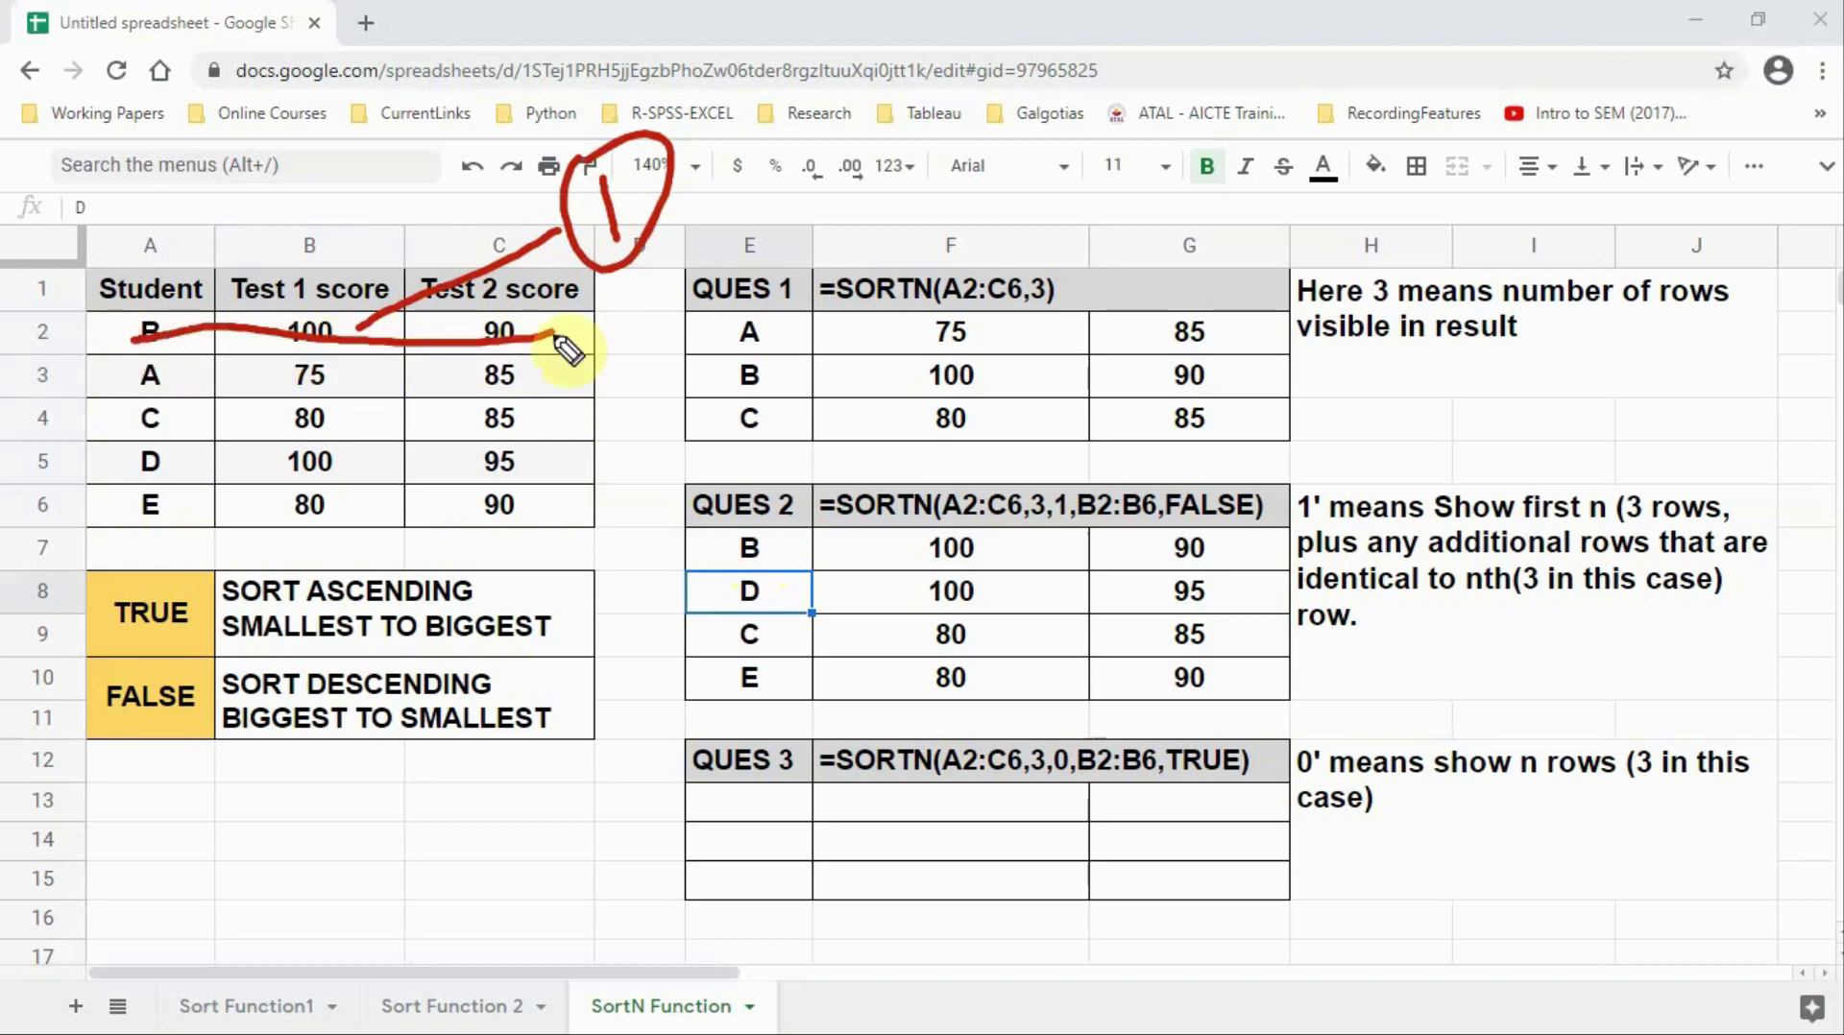
{"action": "mouse_move", "coordinate": [389, 472]}
{"action": "left_mouse_down"}
{"action": "mouse_move", "coordinate": [733, 375]}
{"action": "mouse_move", "coordinate": [782, 329]}
{"action": "mouse_move", "coordinate": [814, 356]}
{"action": "left_mouse_up"}
{"action": "left_click_drag", "start_coordinate": [725, 317], "coordinate": [718, 244]}
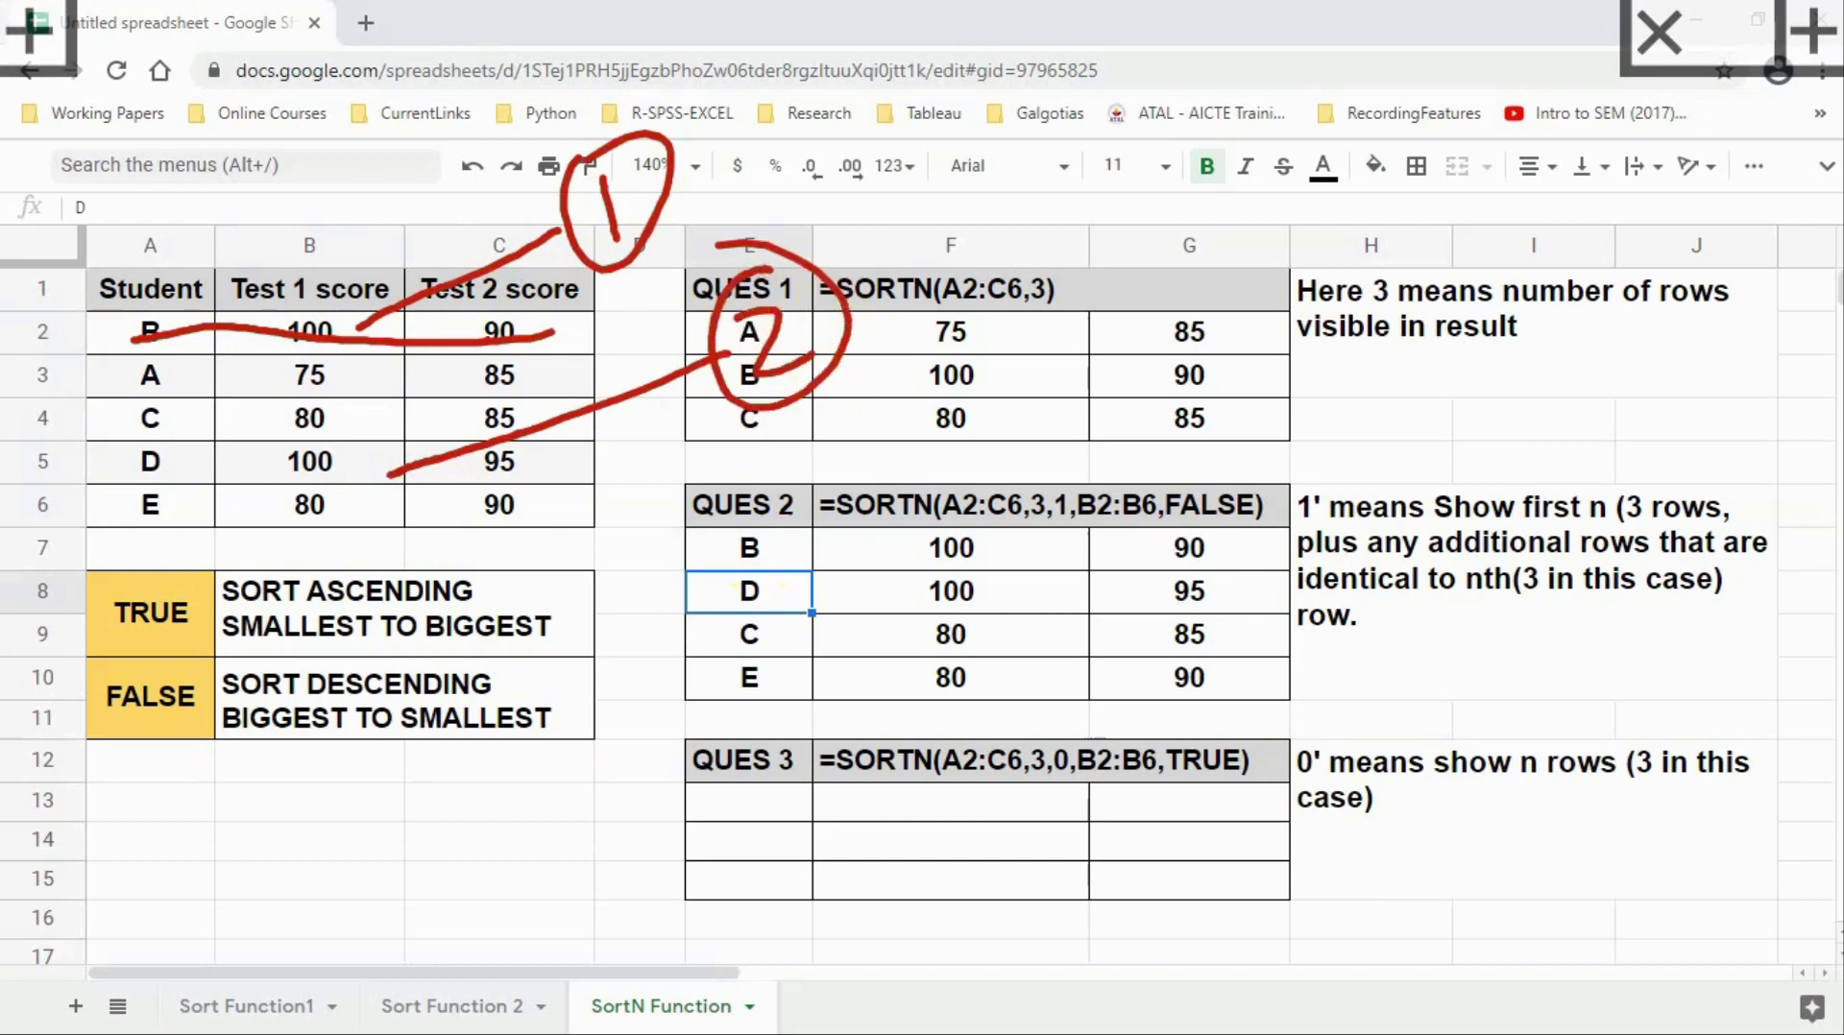
{"action": "left_click_drag", "start_coordinate": [134, 460], "coordinate": [513, 449]}
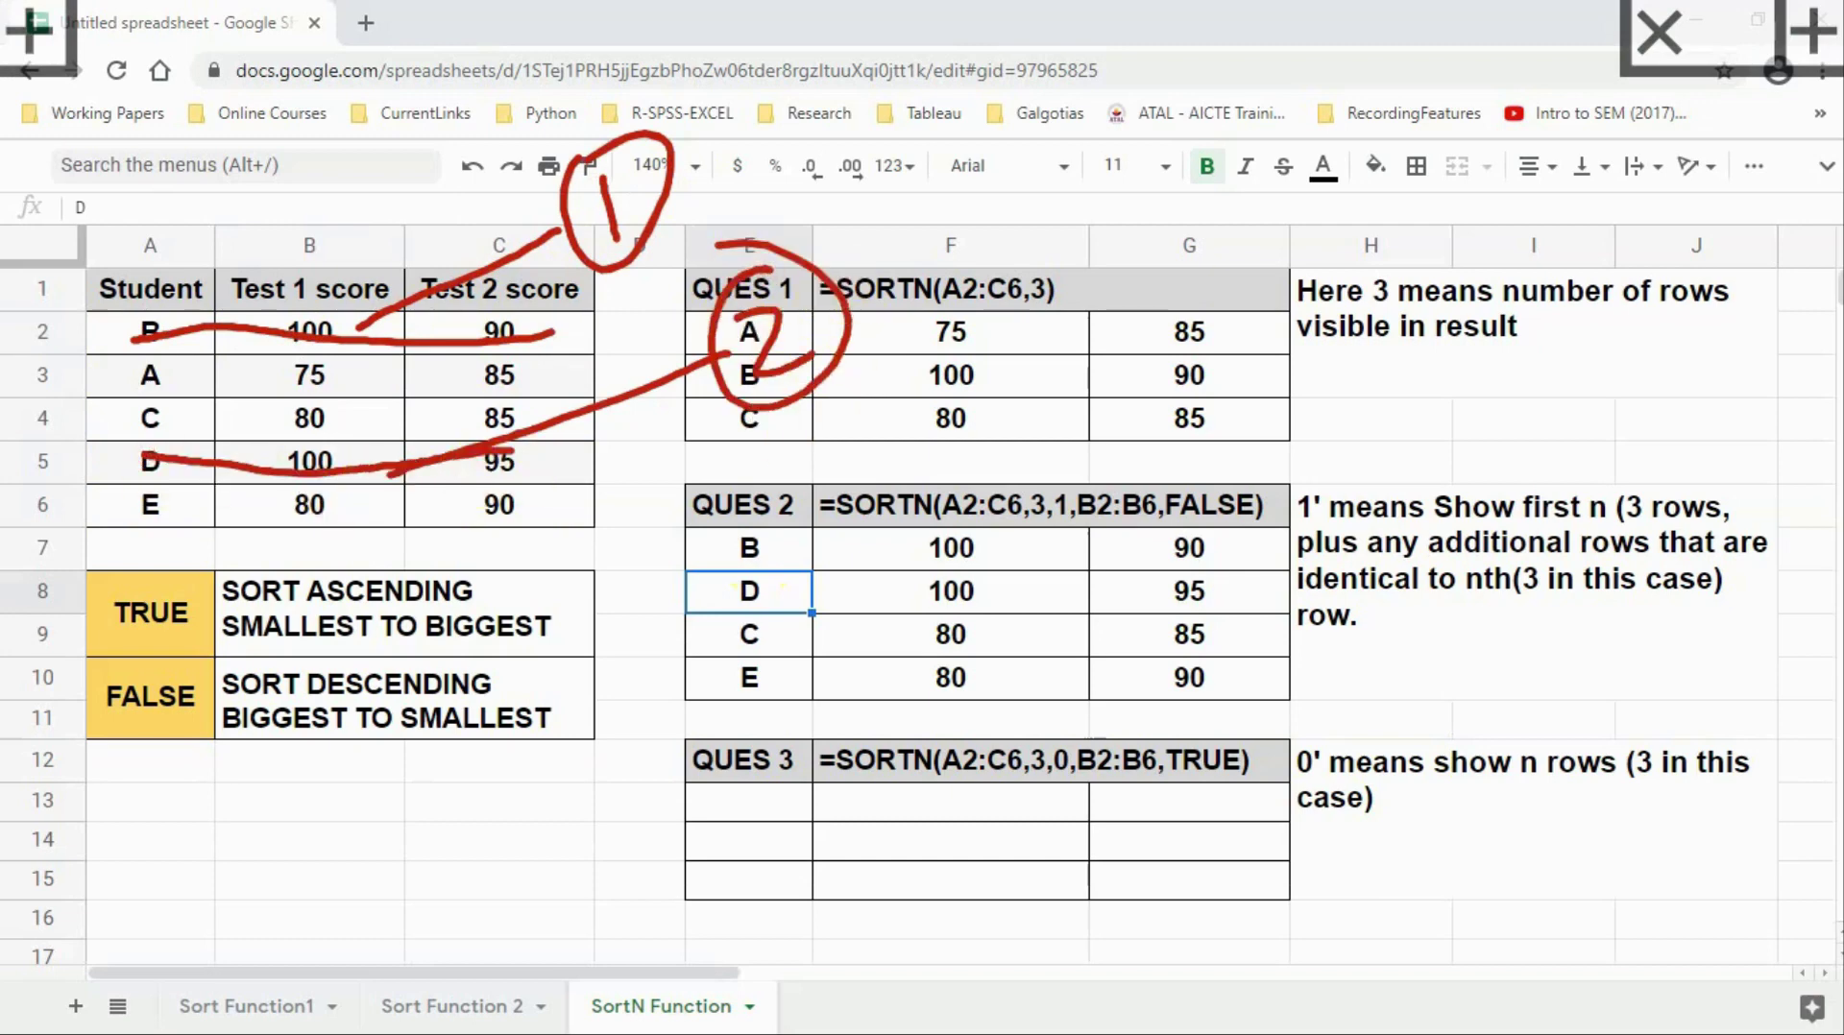
{"action": "mouse_move", "coordinate": [361, 413]}
{"action": "left_mouse_down"}
{"action": "mouse_move", "coordinate": [823, 164]}
{"action": "mouse_move", "coordinate": [817, 229]}
{"action": "left_mouse_up"}
{"action": "mouse_move", "coordinate": [798, 112]}
{"action": "left_mouse_down"}
{"action": "mouse_move", "coordinate": [780, 171]}
{"action": "mouse_move", "coordinate": [864, 108]}
{"action": "left_mouse_up"}
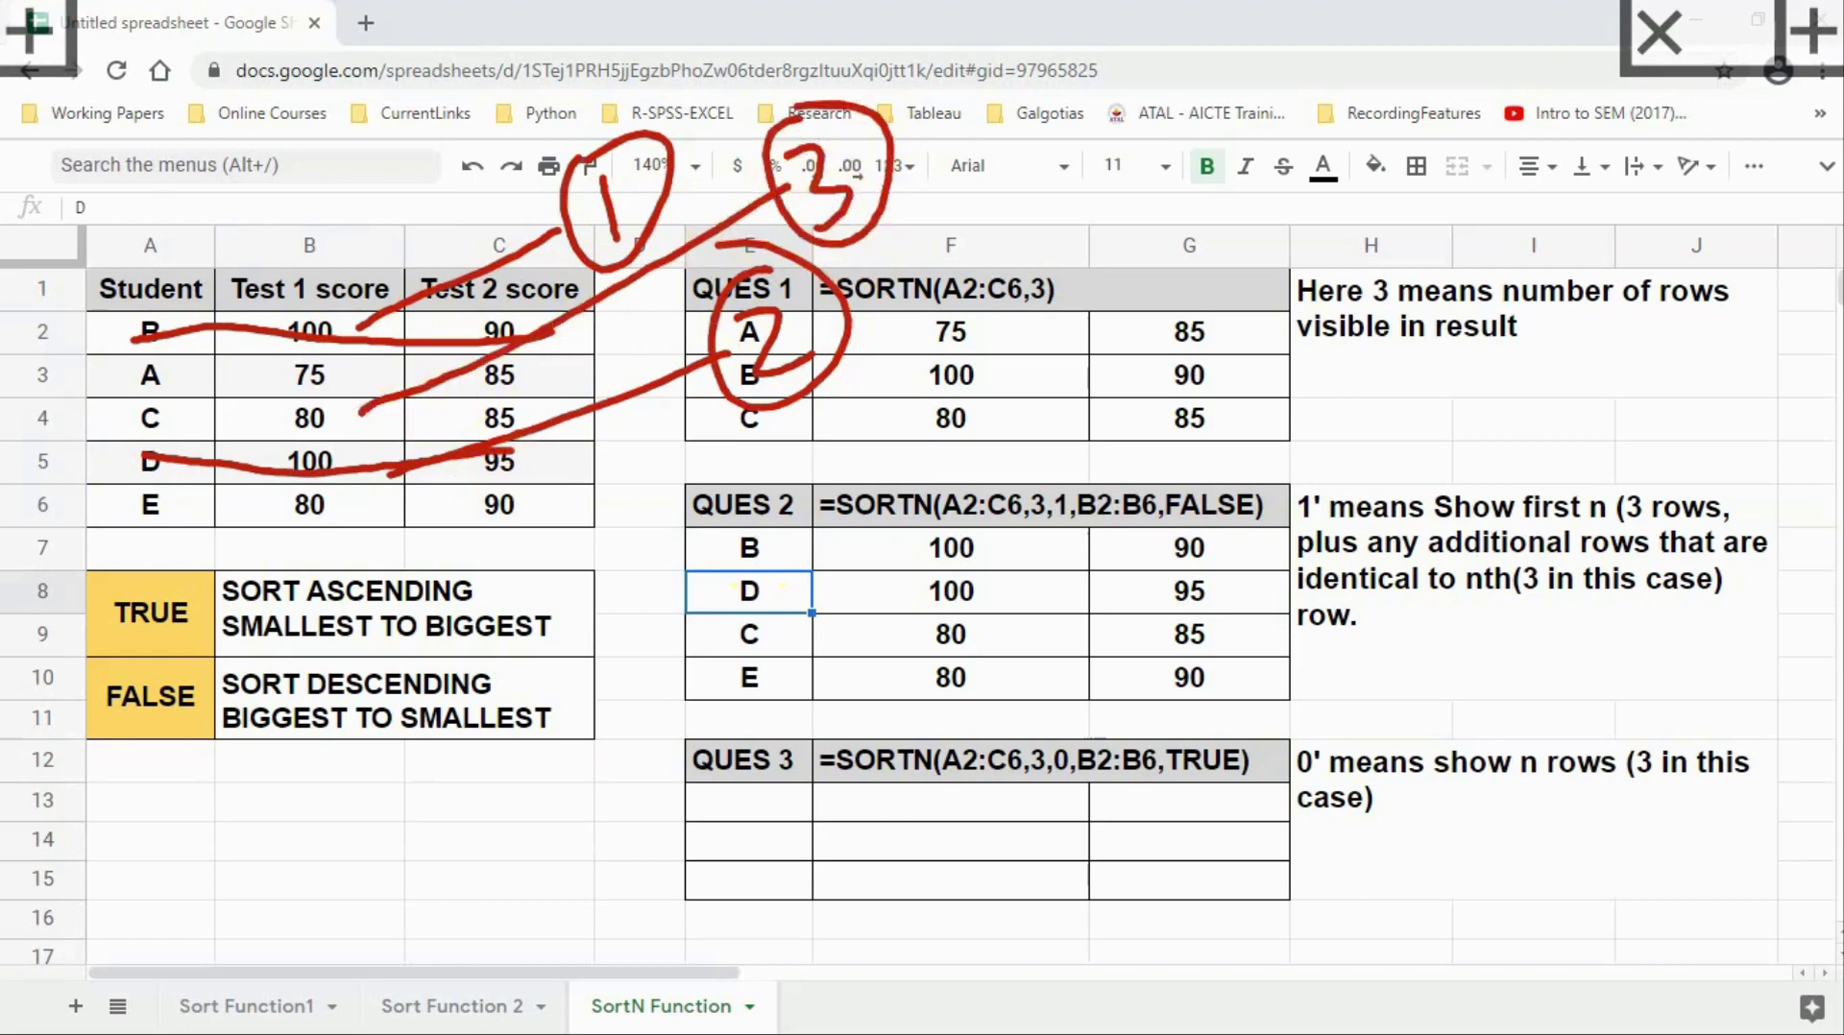
{"action": "left_click_drag", "start_coordinate": [159, 426], "coordinate": [567, 405]}
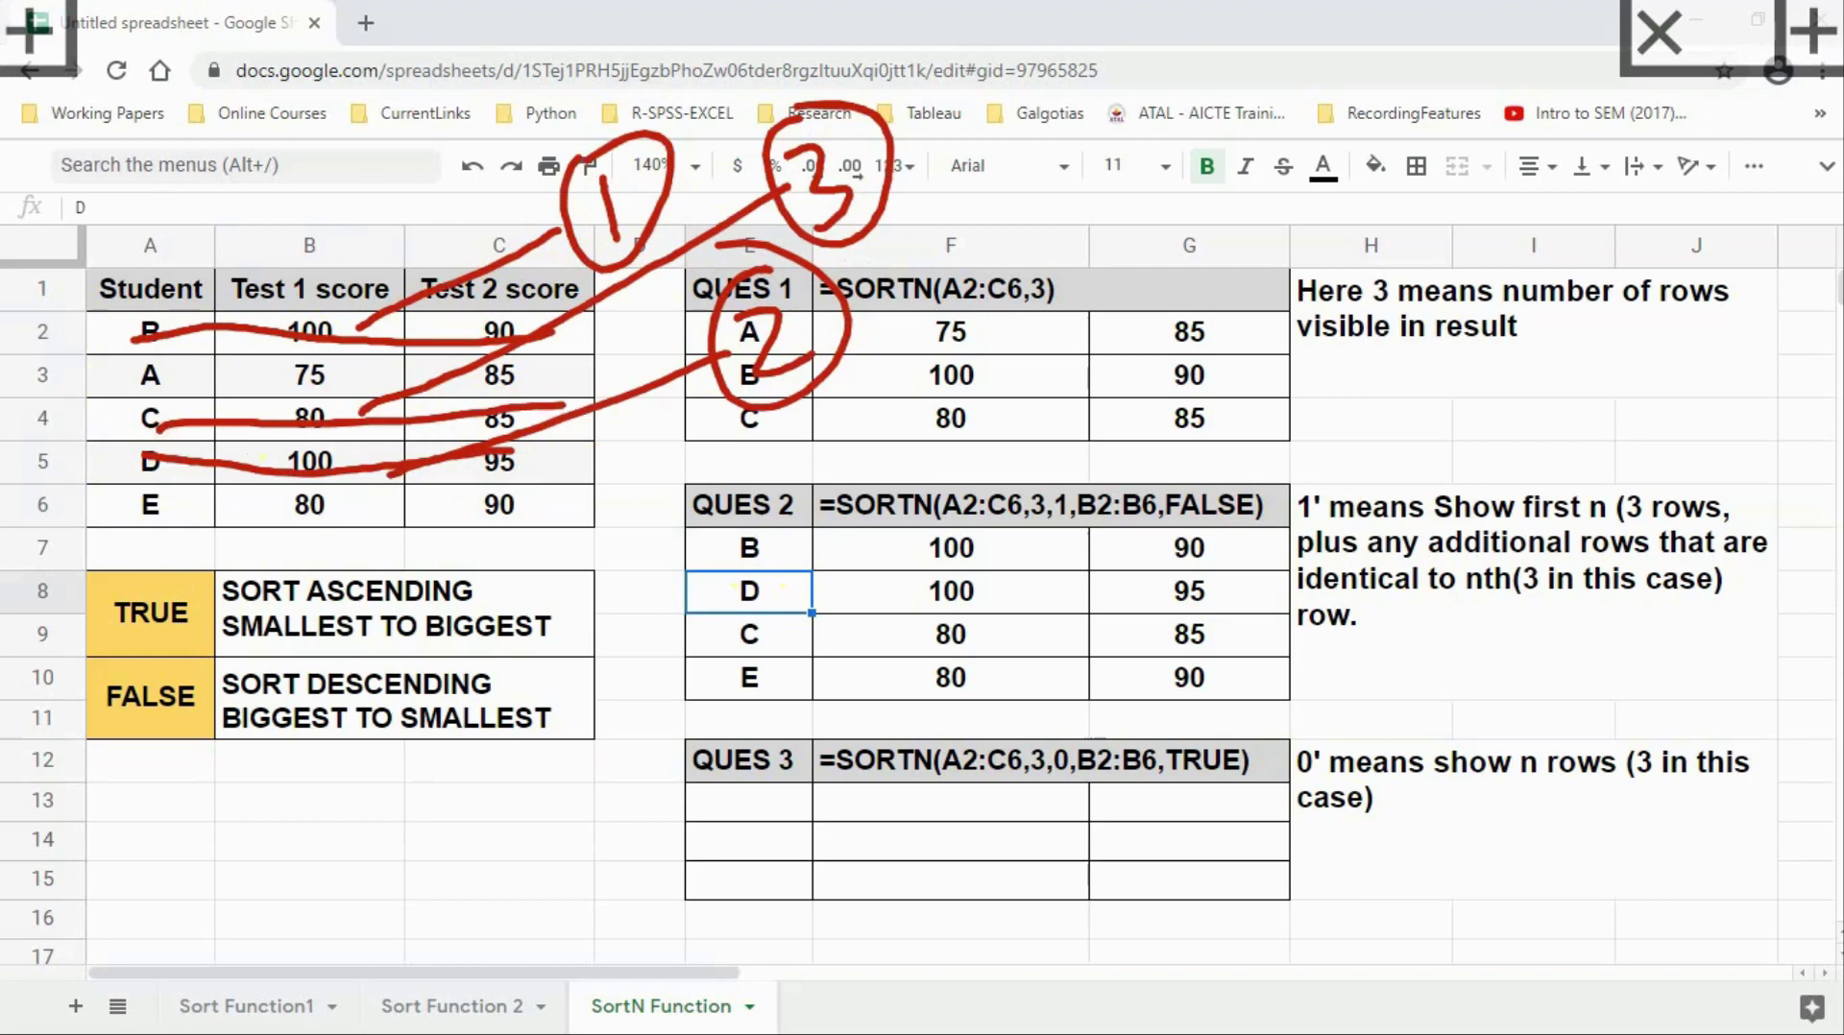
{"action": "mouse_move", "coordinate": [324, 428]}
{"action": "left_mouse_down"}
{"action": "mouse_move", "coordinate": [262, 508]}
{"action": "mouse_move", "coordinate": [320, 510]}
{"action": "left_mouse_up"}
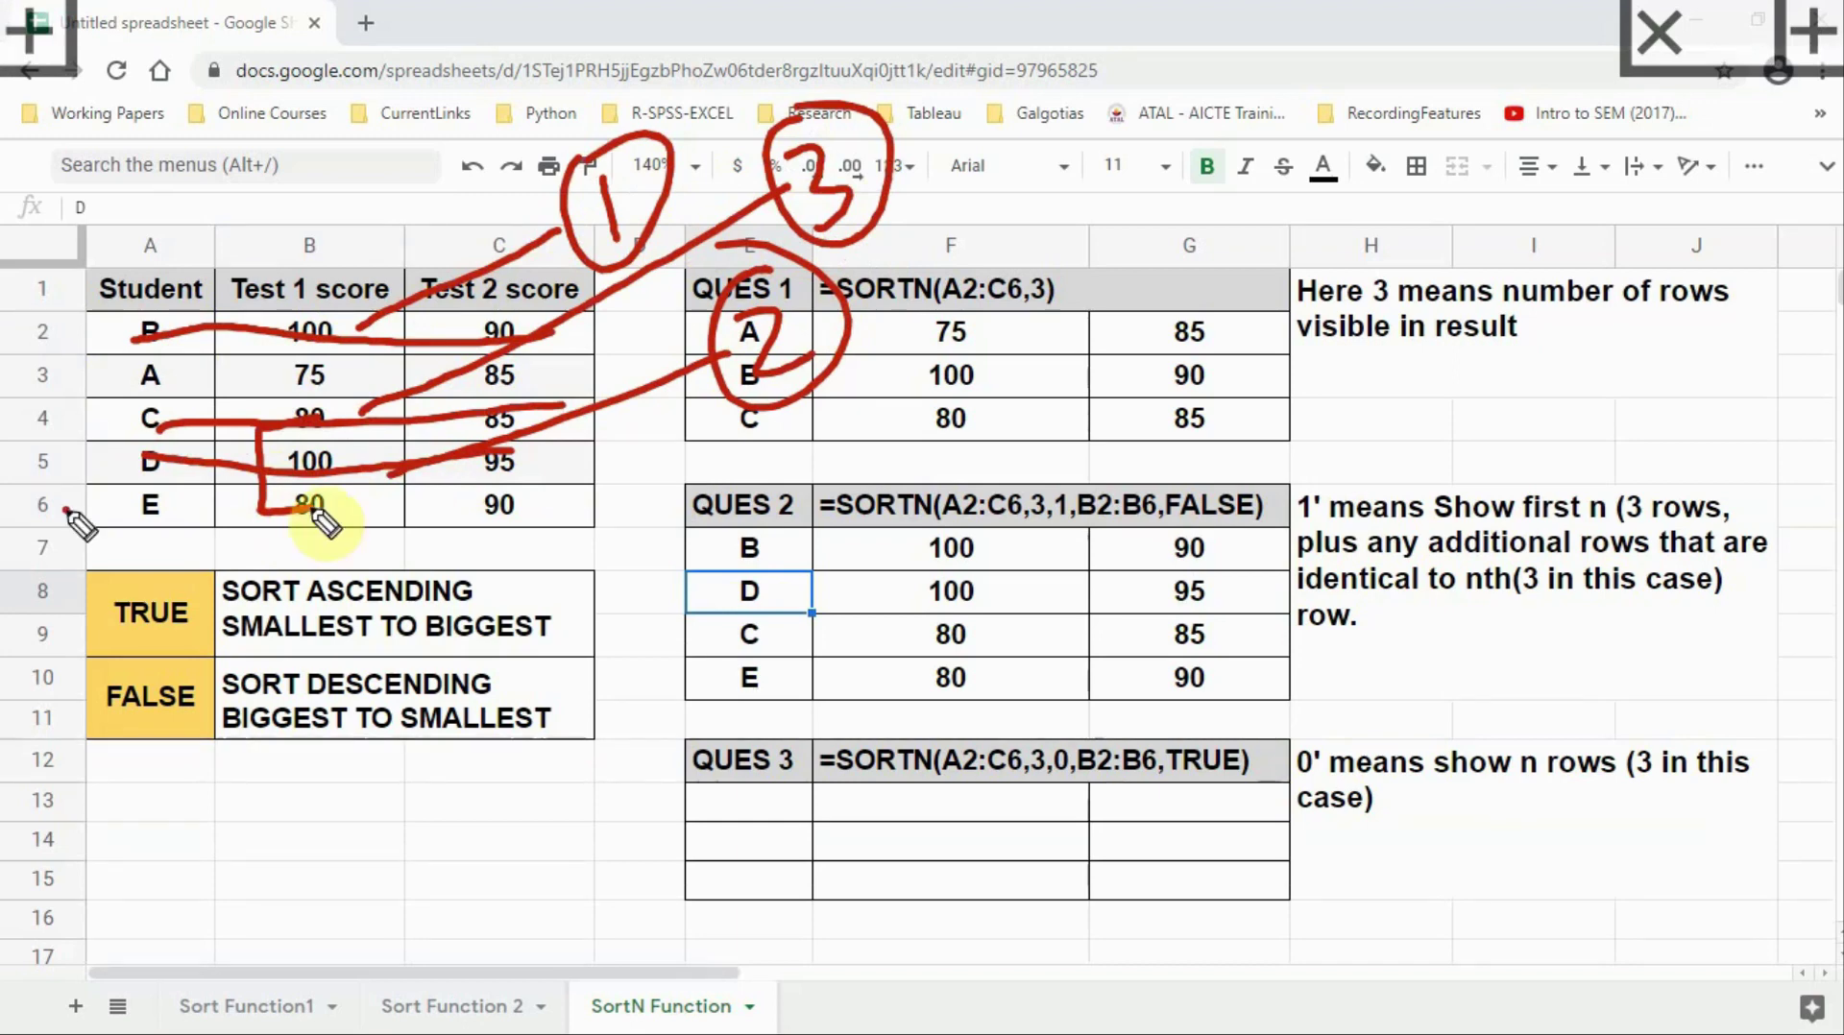
{"action": "left_click_drag", "start_coordinate": [64, 518], "coordinate": [189, 499]}
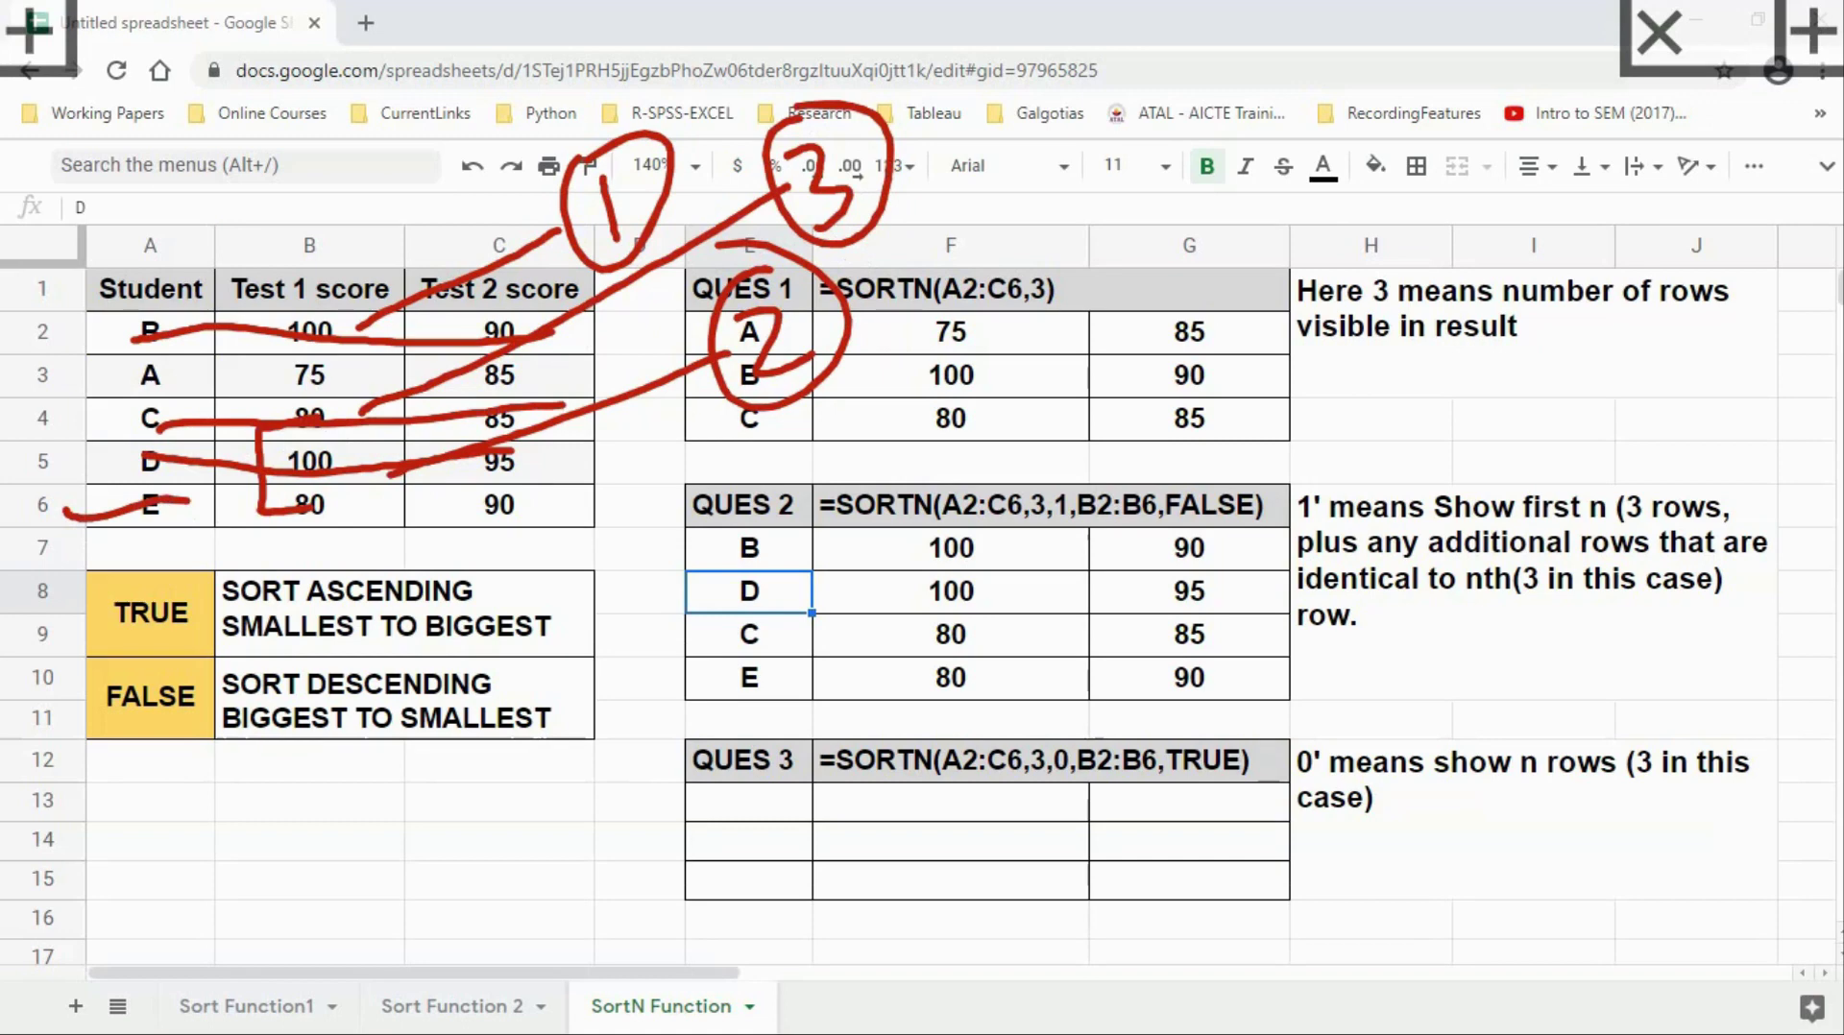
{"action": "key", "text": "Escape"}
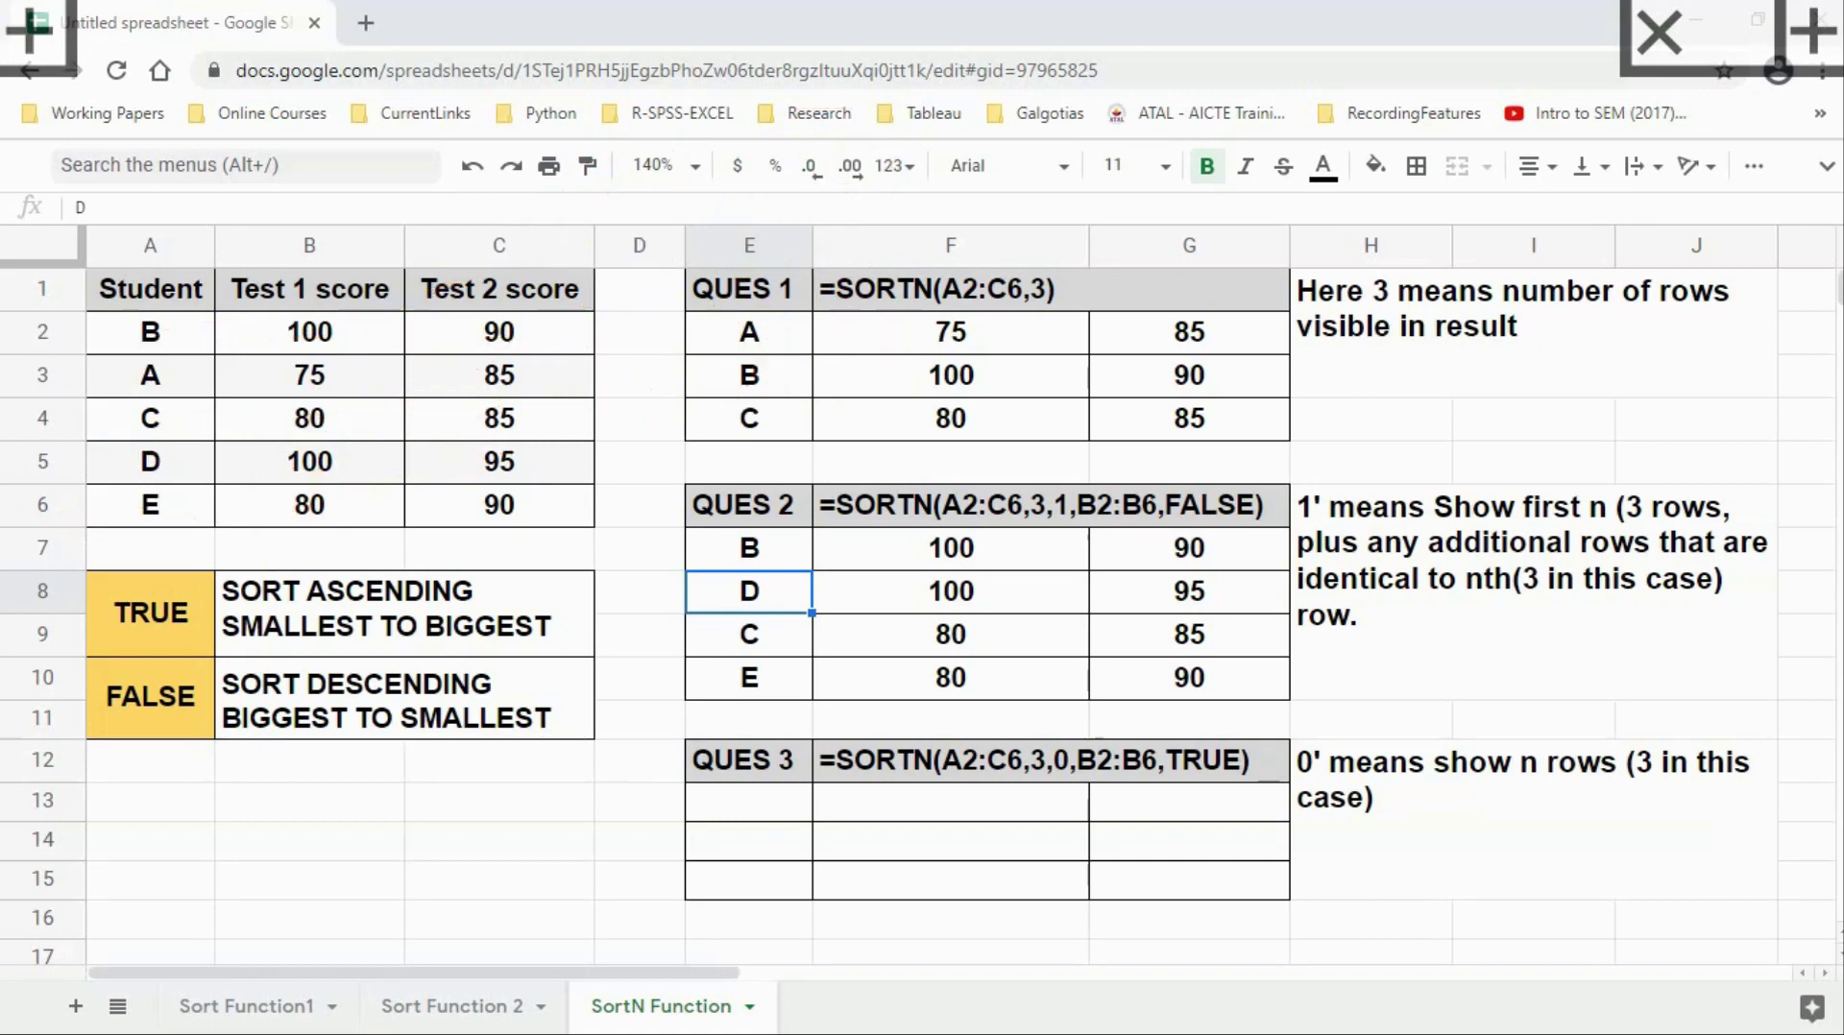
Step: Enter =SORTN(A2:C6,3,0,B2:B6,TRUE) in E13 under QUES 3 to return the three lowest Test 1 scores in ascending order
{"action": "left_click", "coordinate": [727, 810]}
{"action": "type", "text": "="}
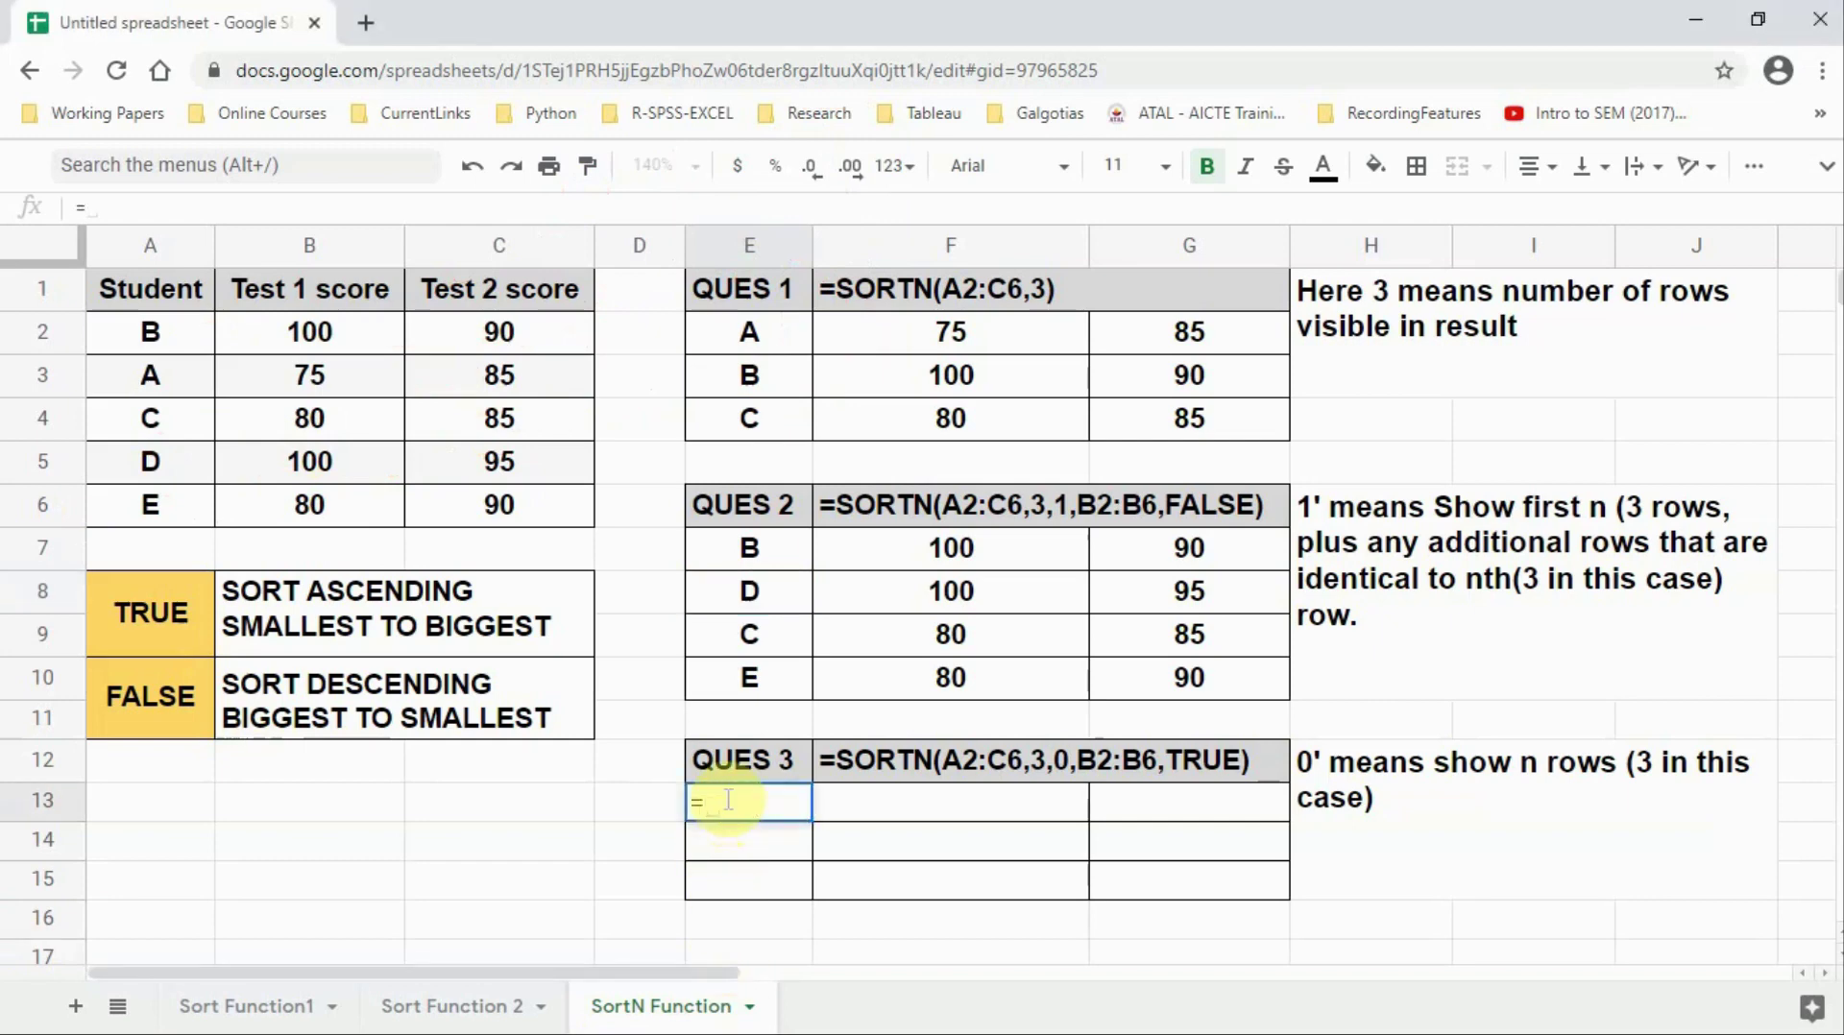
{"action": "type", "text": "SORTN("}
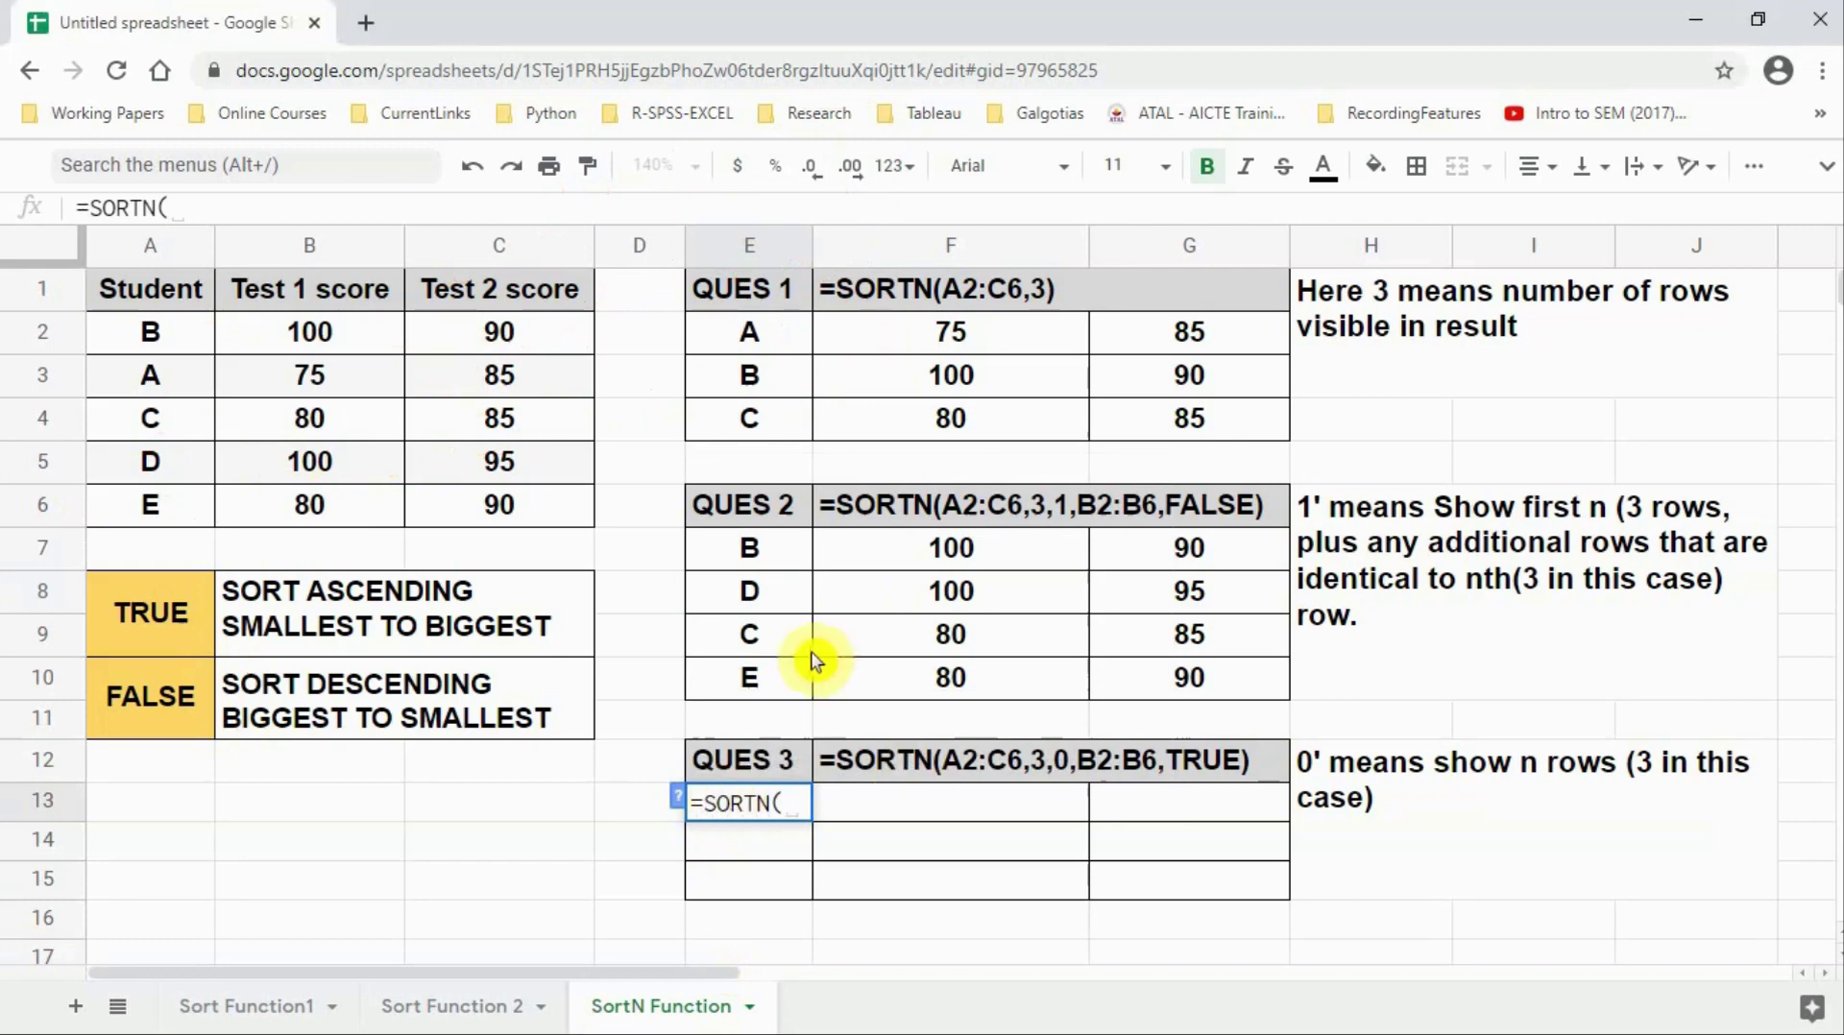
{"action": "left_click_drag", "start_coordinate": [116, 336], "coordinate": [521, 503]}
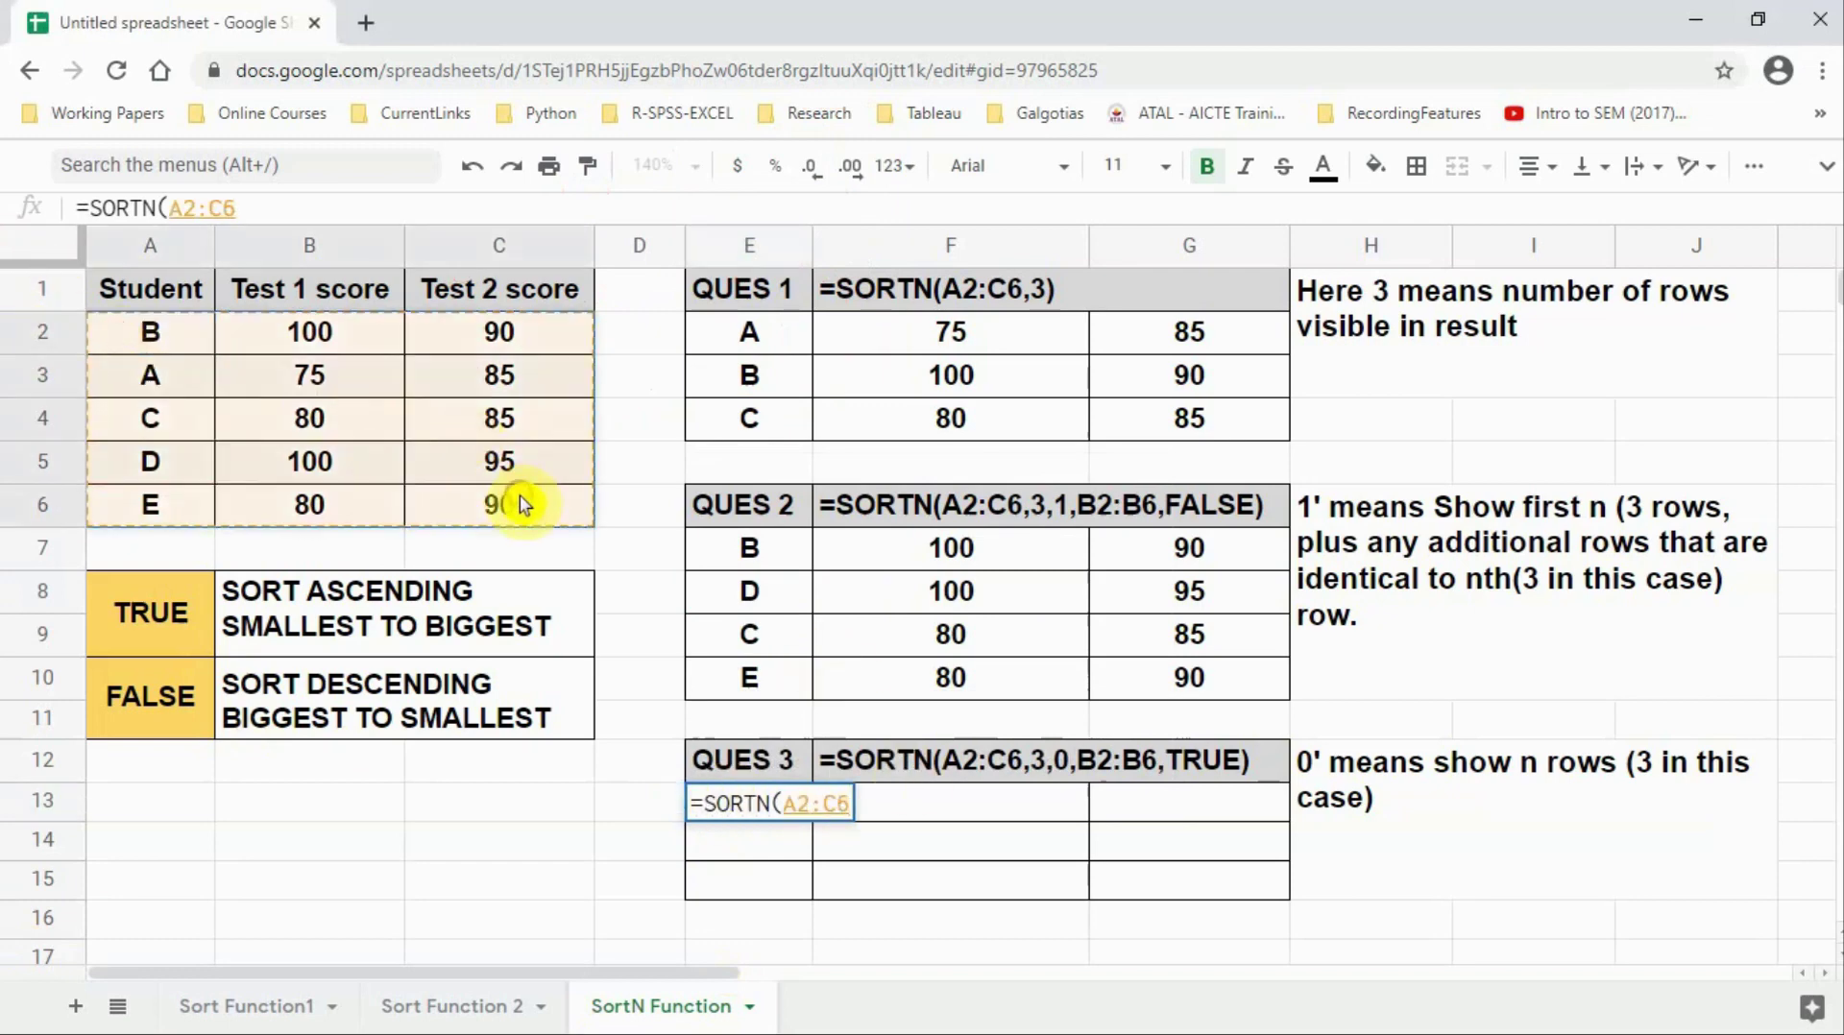
{"action": "type", "text": ",3,0"}
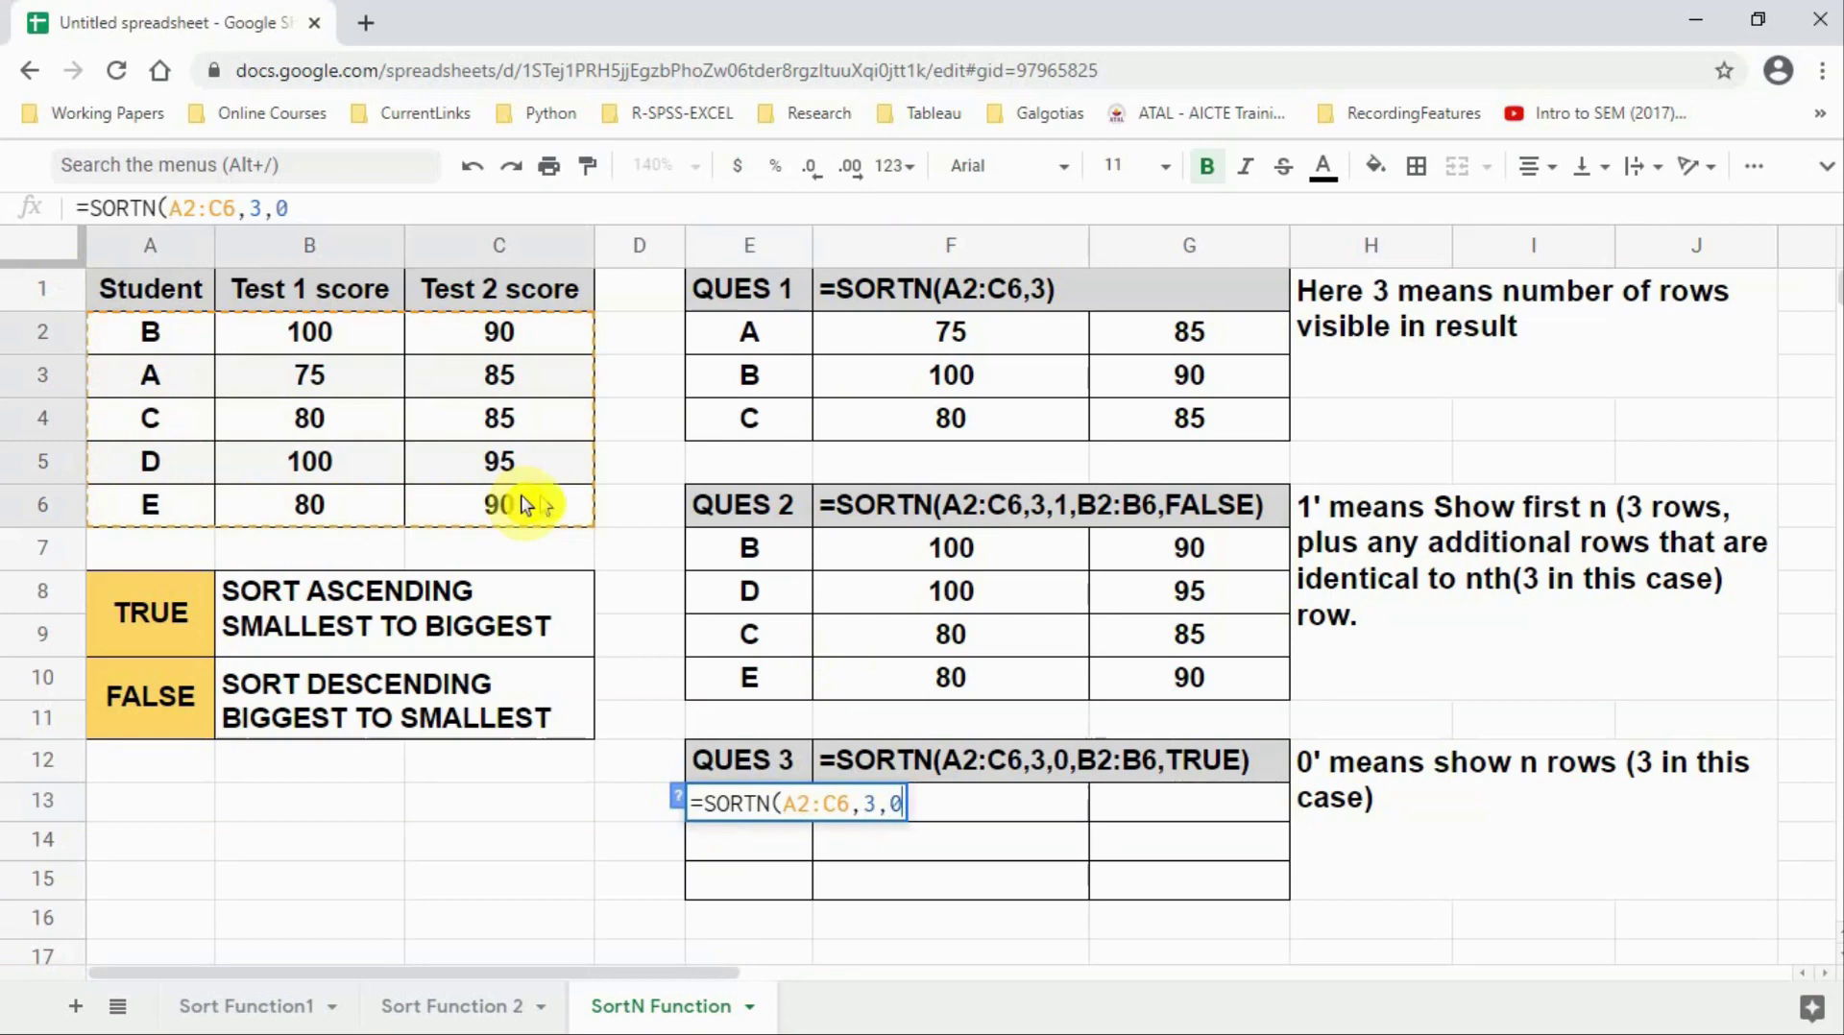
{"action": "type", "text": ","}
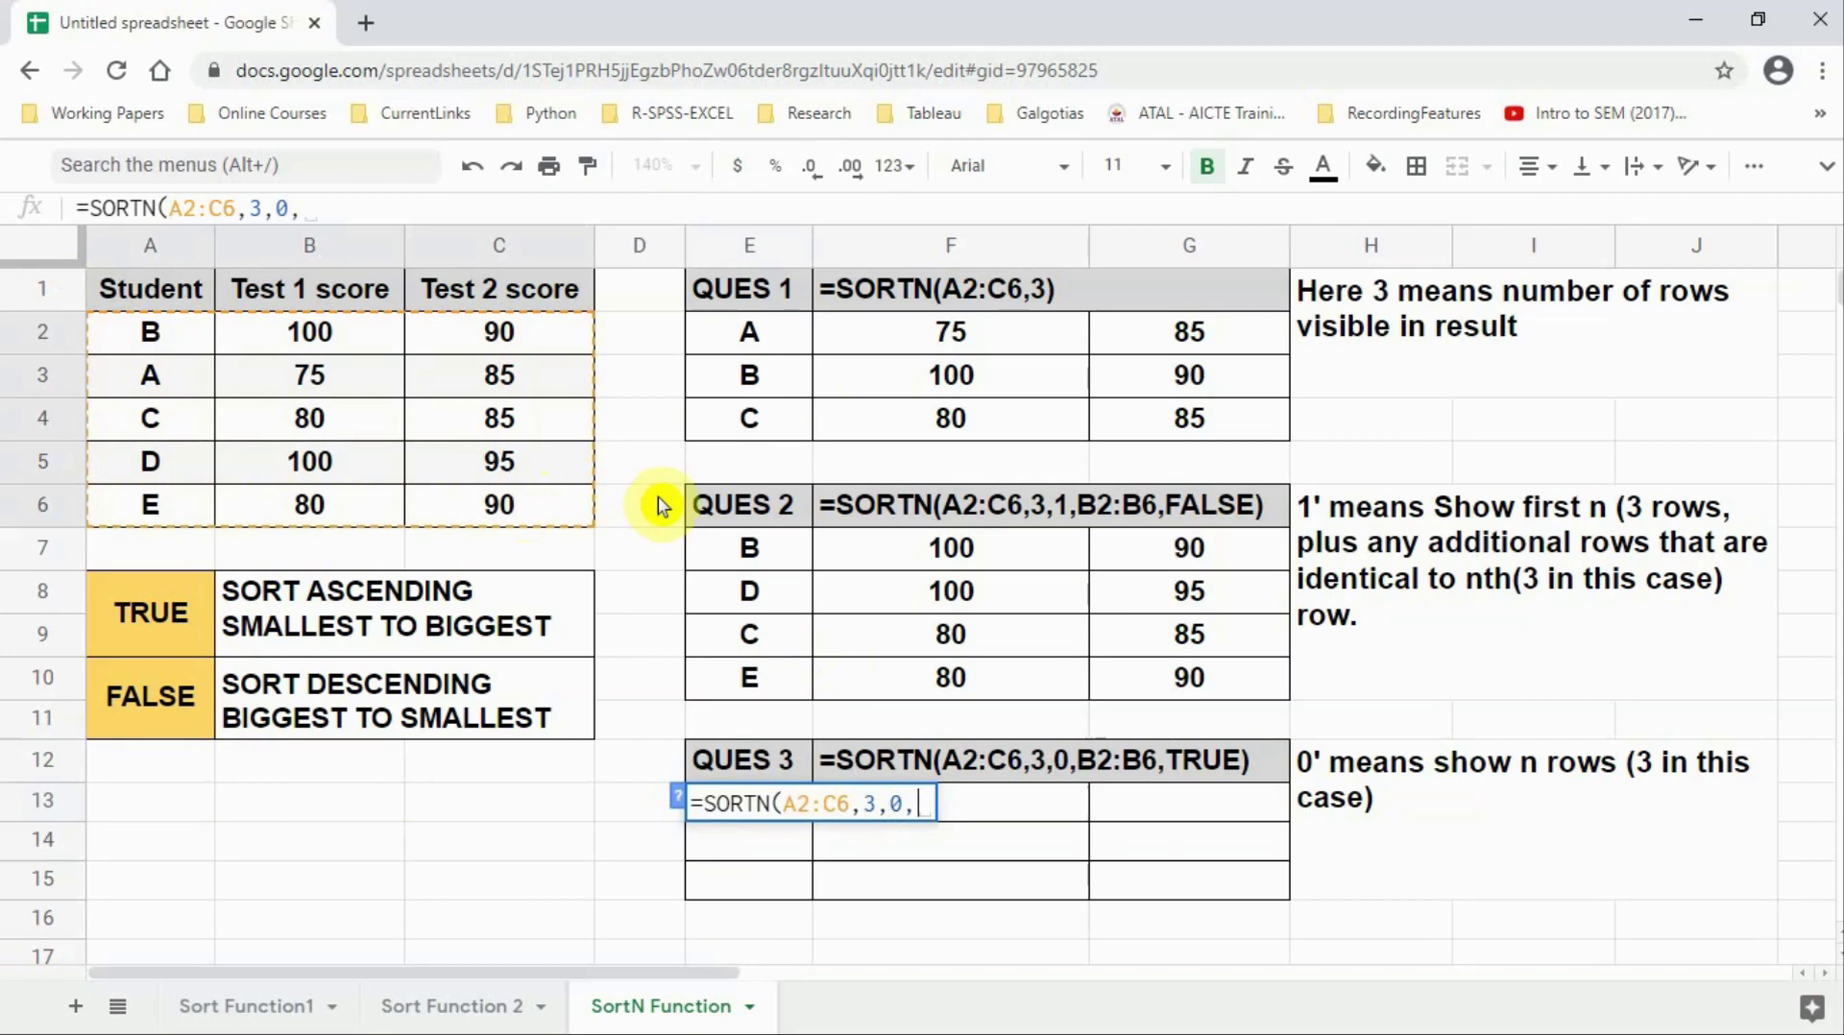
{"action": "left_click_drag", "start_coordinate": [298, 336], "coordinate": [309, 492]}
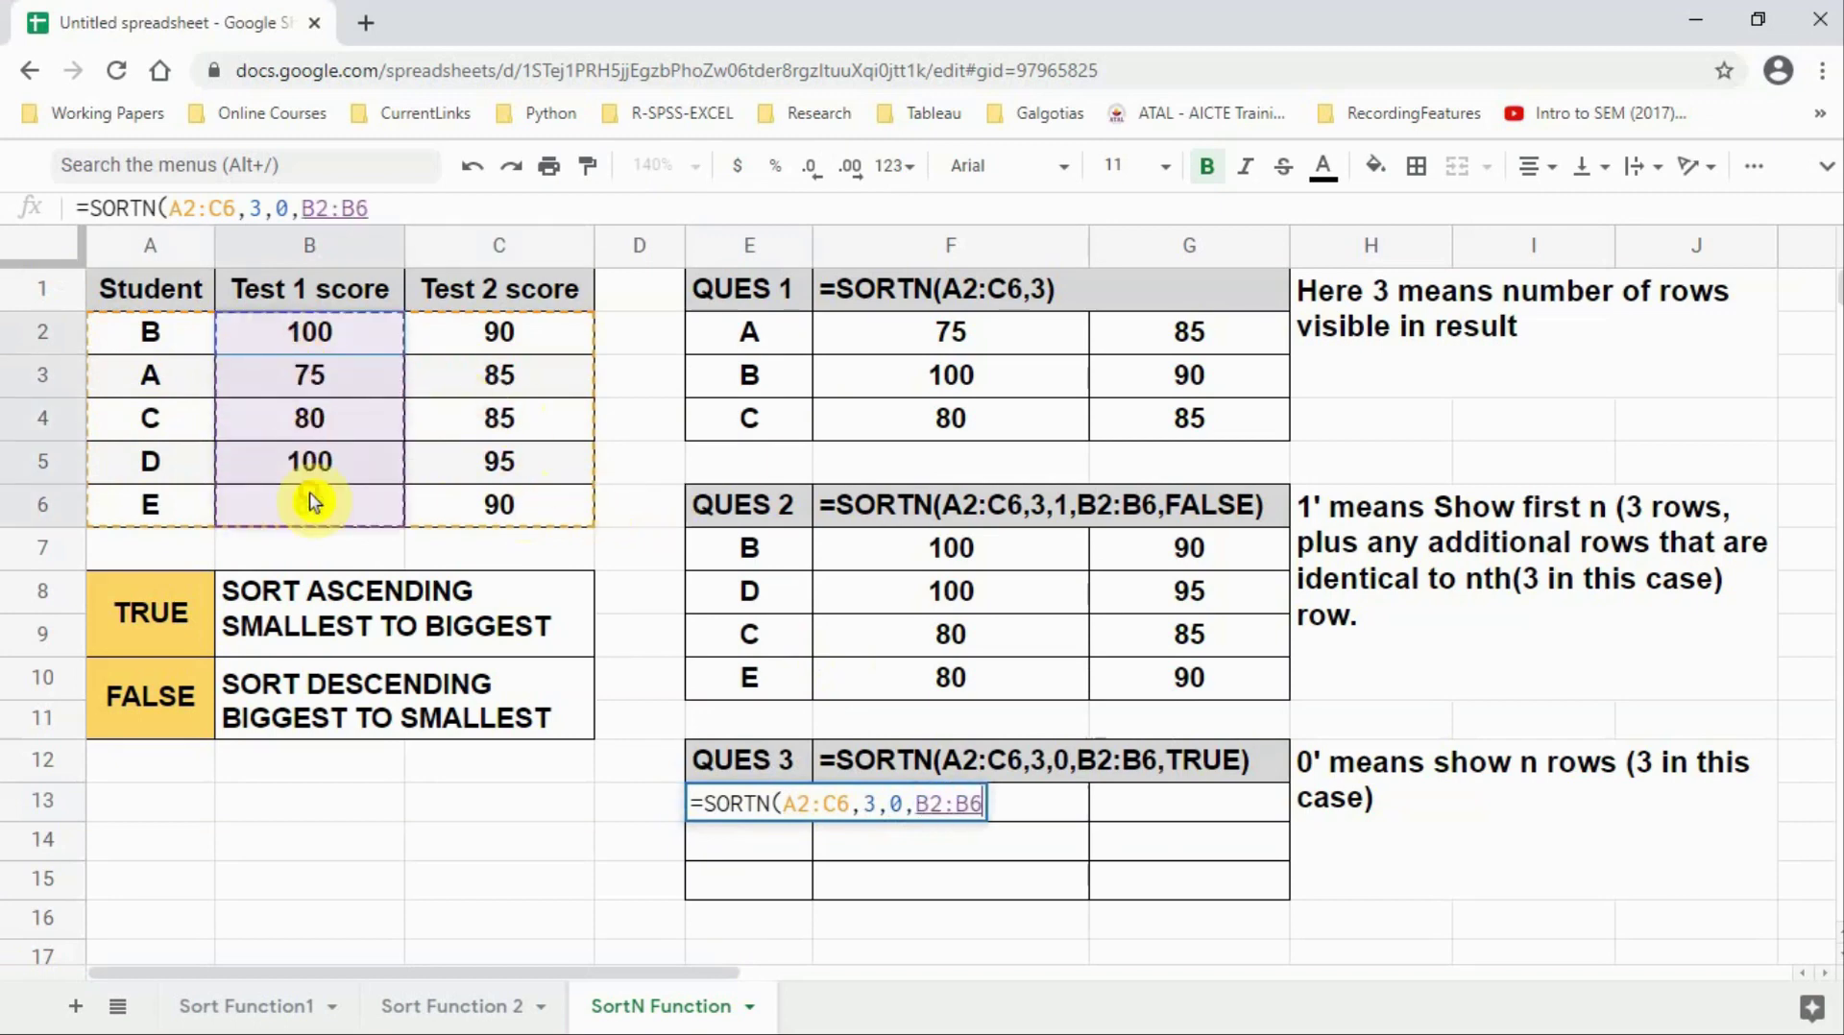
{"action": "type", "text": ",TRUE)"}
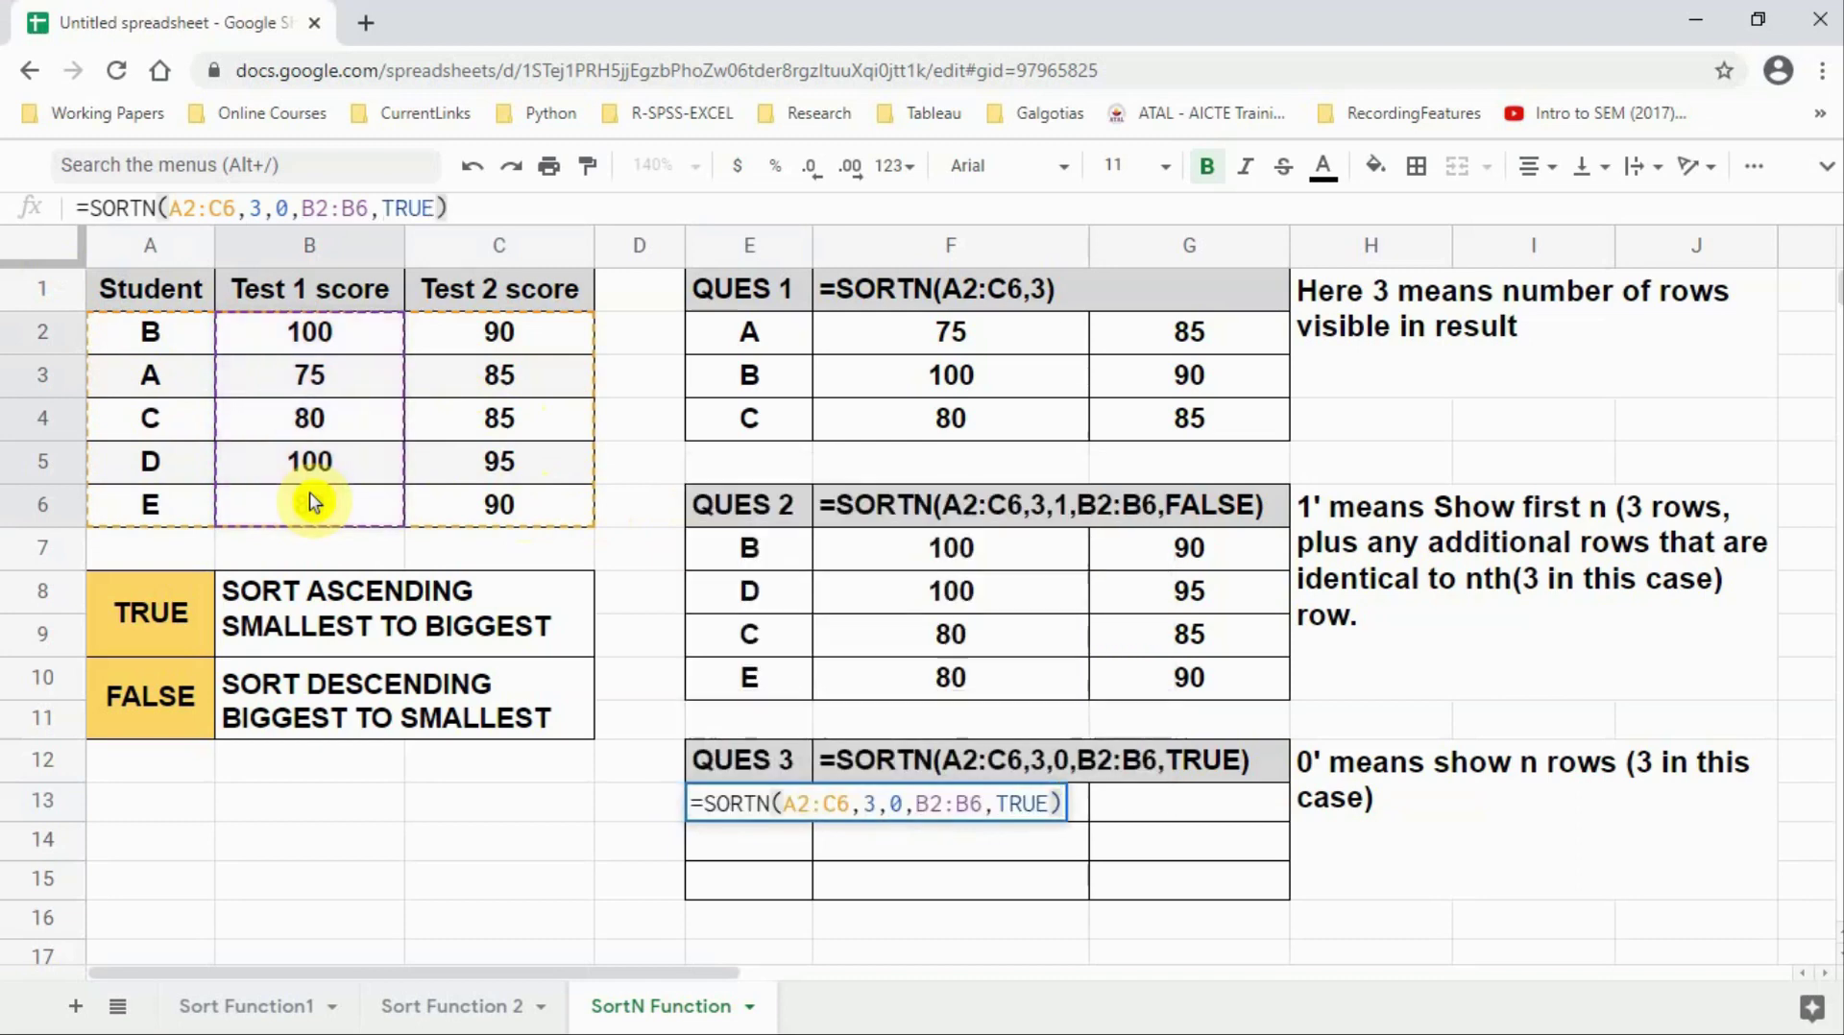
{"action": "key", "text": "Return"}
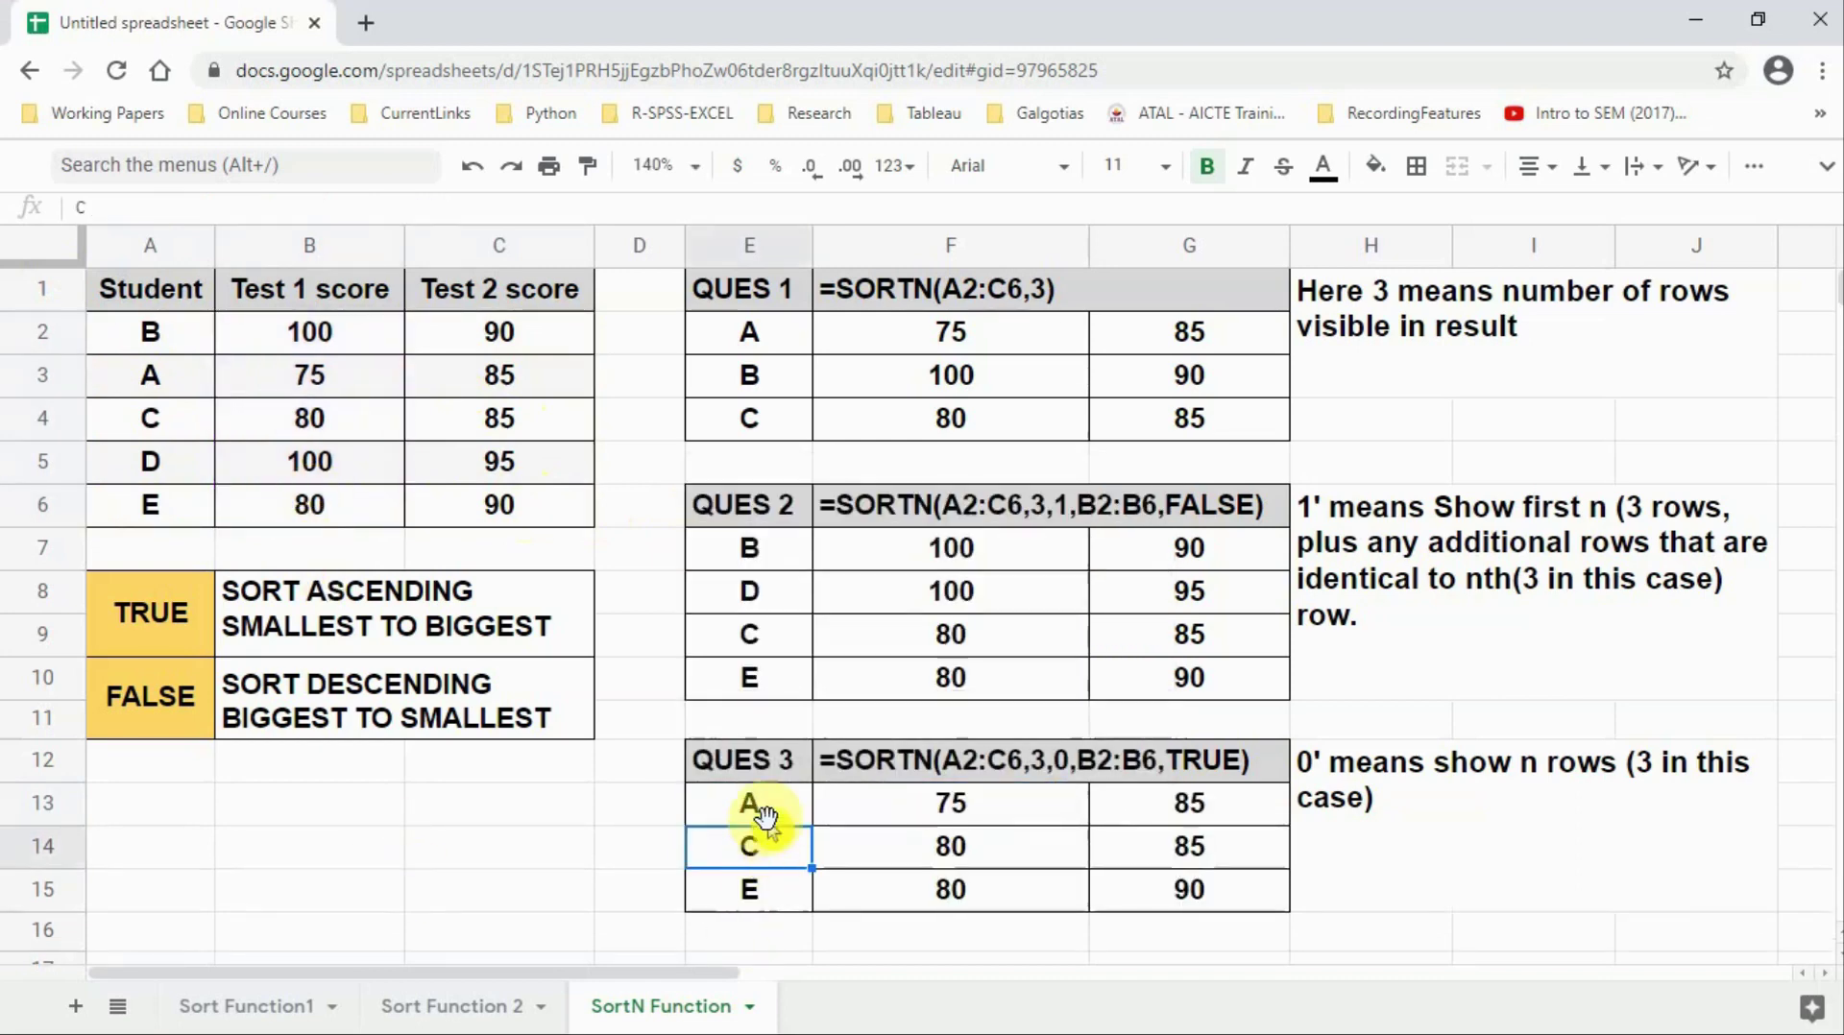